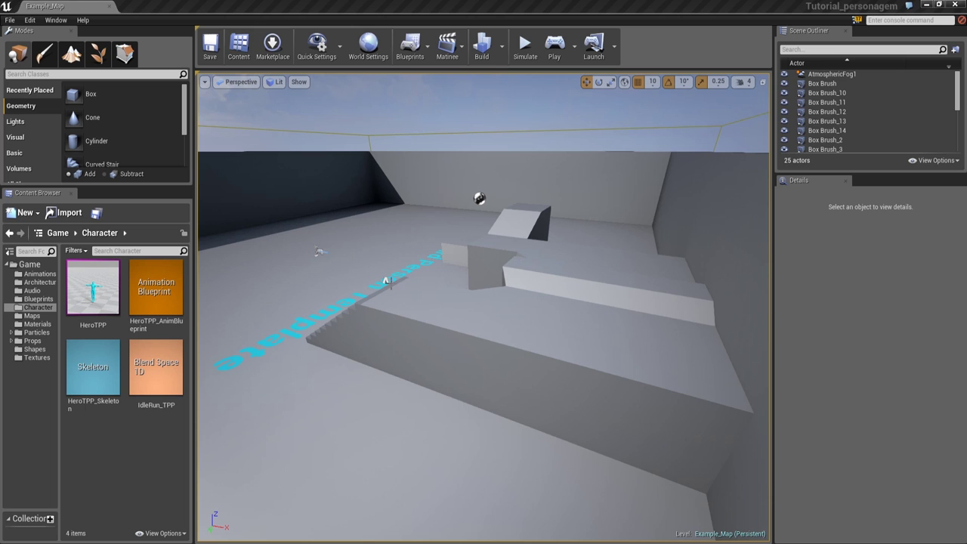
Orbit the level view, then test-play it, running the character to the stairs and jumping
{"action": "right_click_drag", "start_coordinate": [583, 257], "coordinate": [7, 37]}
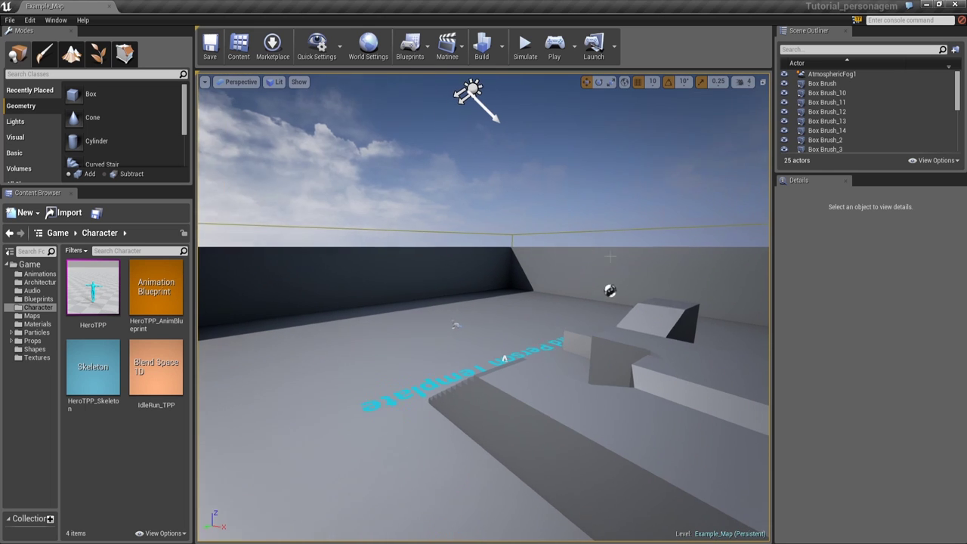
{"action": "mouse_move", "coordinate": [418, 290]}
{"action": "right_mouse_down"}
{"action": "mouse_move", "coordinate": [847, 369]}
{"action": "mouse_move", "coordinate": [651, 258]}
{"action": "right_mouse_up"}
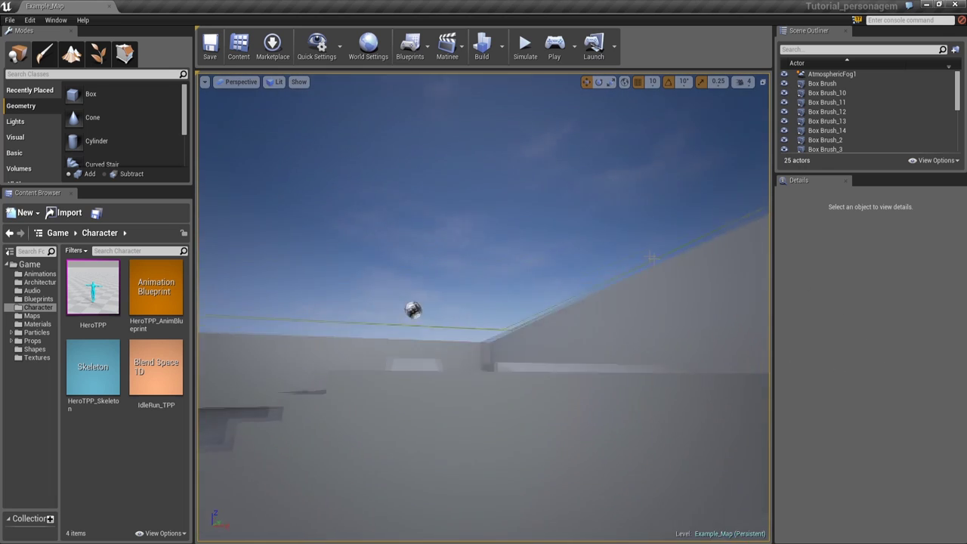
{"action": "mouse_move", "coordinate": [651, 257]}
{"action": "right_mouse_down"}
{"action": "mouse_move", "coordinate": [922, 365]}
{"action": "mouse_move", "coordinate": [944, 363]}
{"action": "right_mouse_up"}
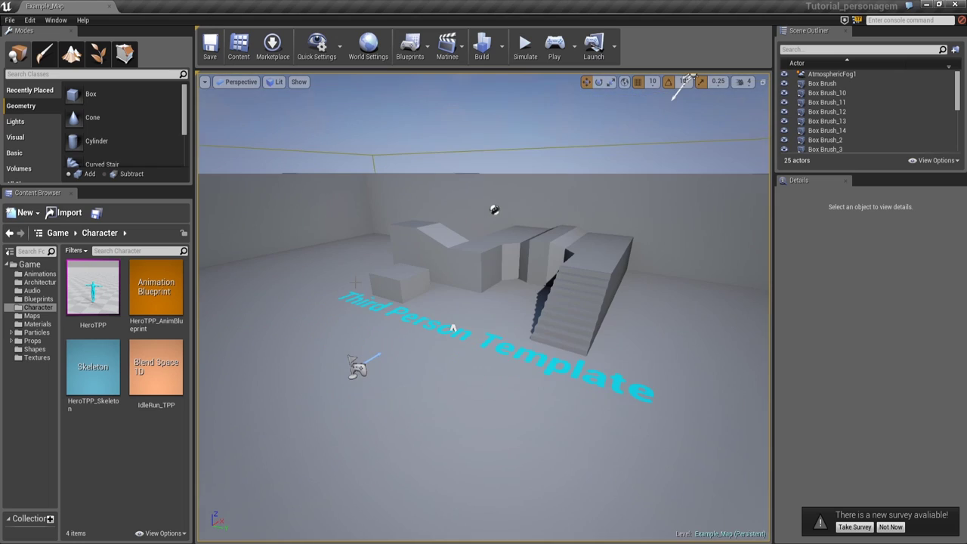
{"action": "left_click", "coordinate": [553, 46]}
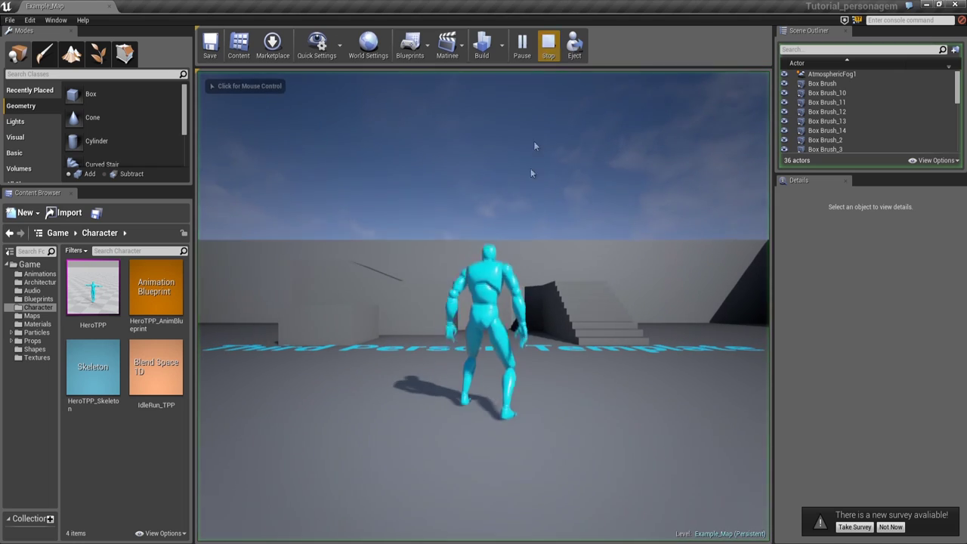
{"action": "left_click", "coordinate": [531, 191]}
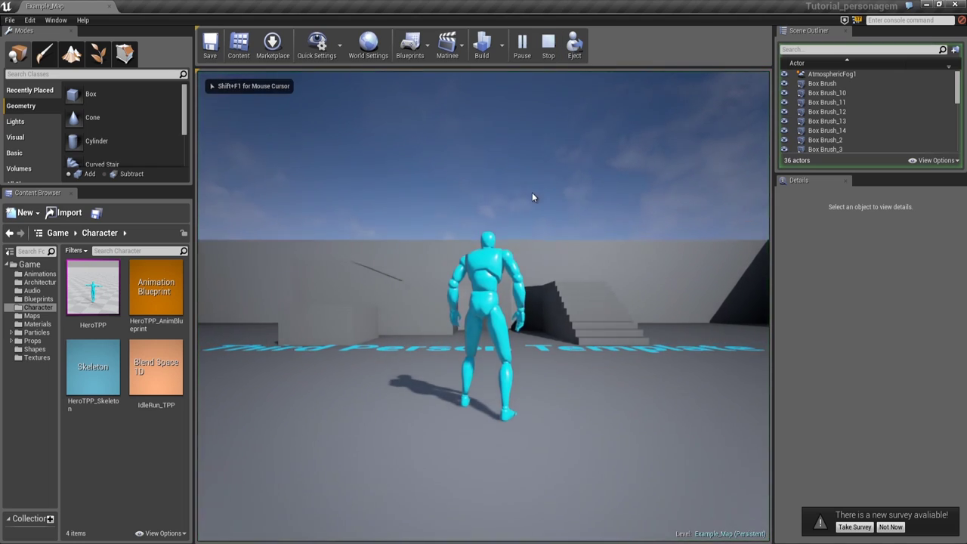
{"action": "key", "text": "w"}
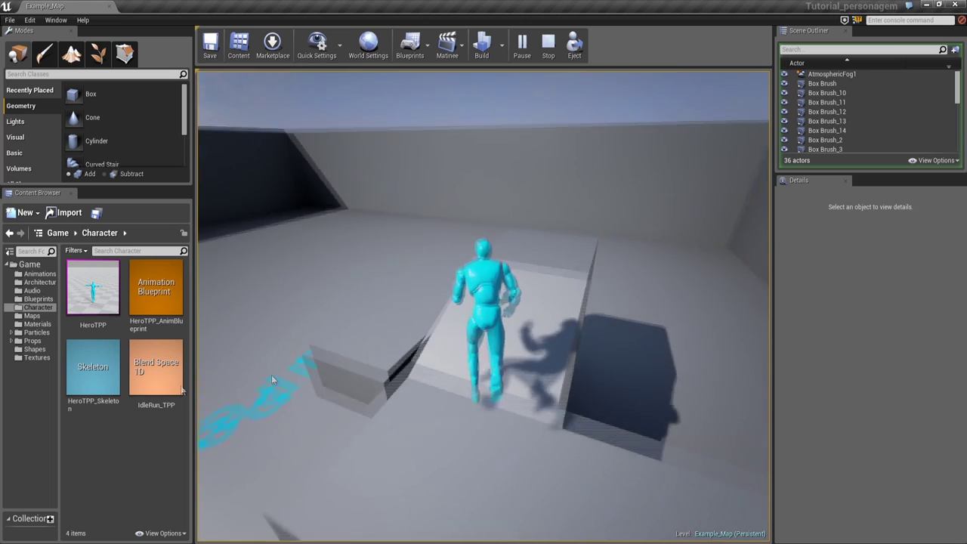
{"action": "key", "text": "space"}
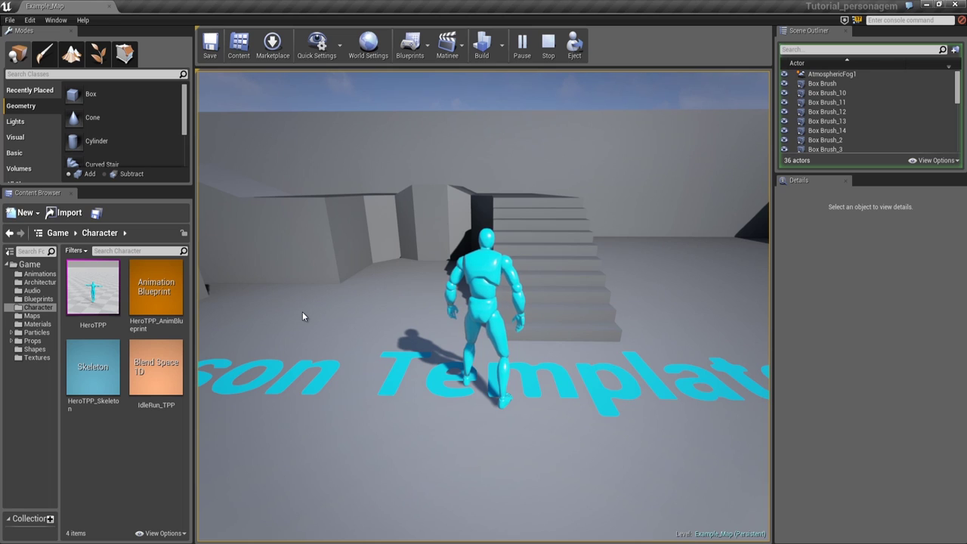
{"action": "key", "text": "Escape"}
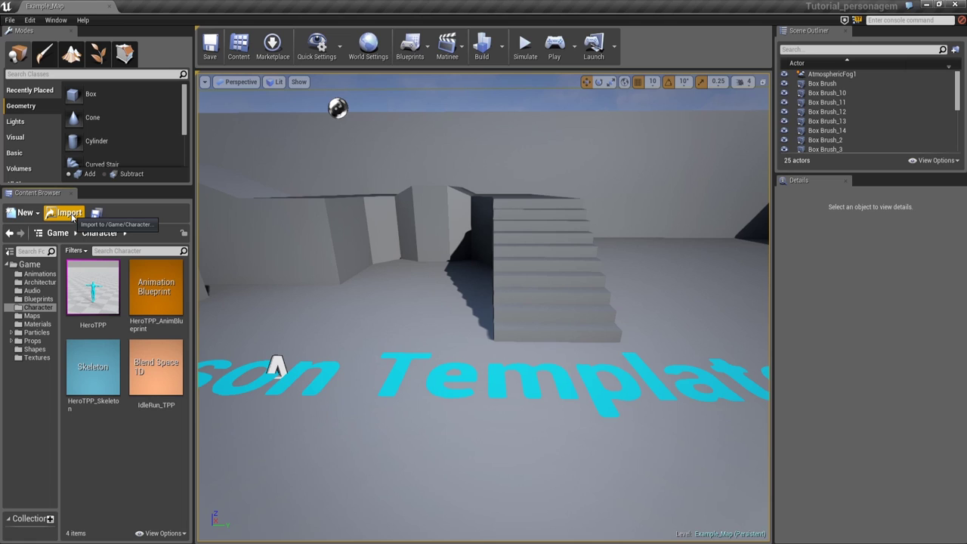
Import Kramer_Skeletal.fbx from the kramer folder with Skeleton left as None
{"action": "left_click", "coordinate": [69, 214]}
{"action": "left_click", "coordinate": [52, 74]}
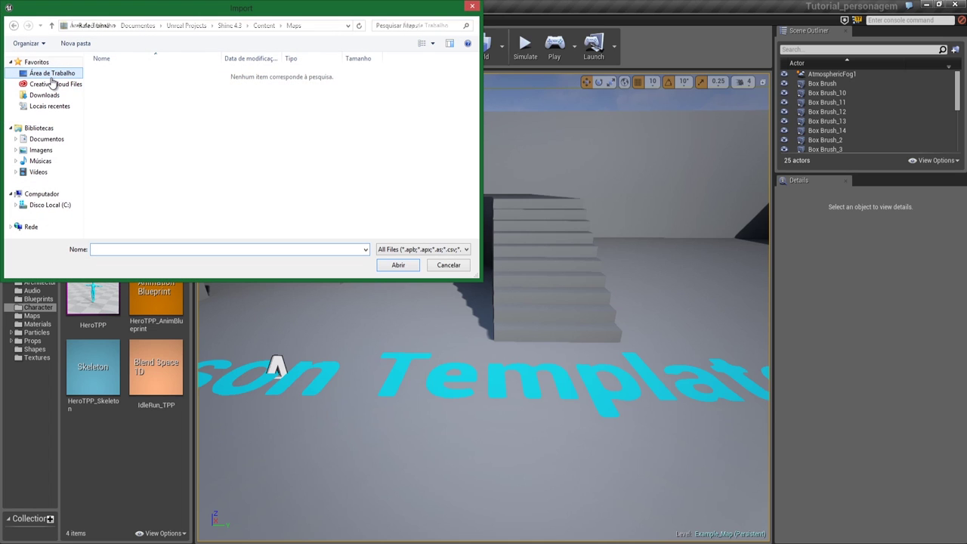
{"action": "double_click", "coordinate": [179, 107]}
{"action": "left_click", "coordinate": [179, 106]}
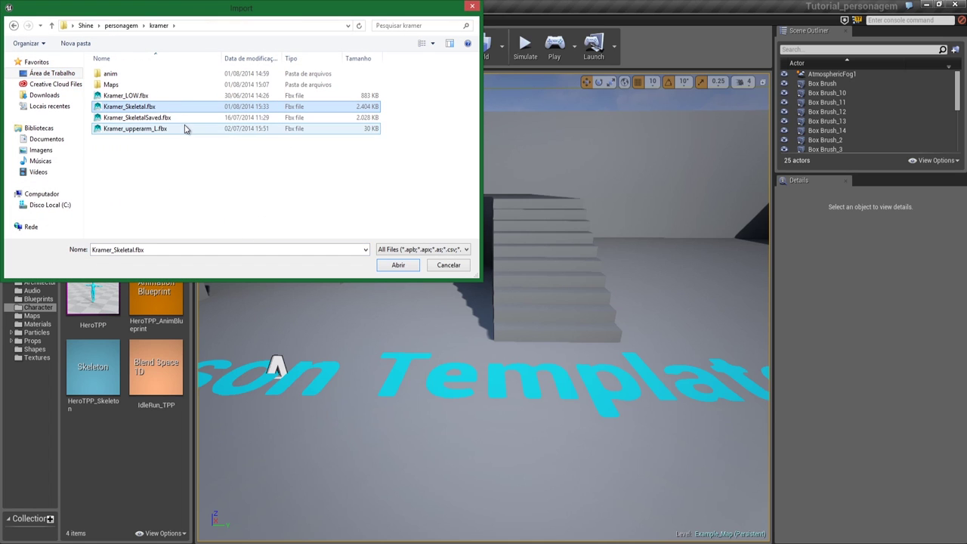
{"action": "left_click", "coordinate": [392, 265]}
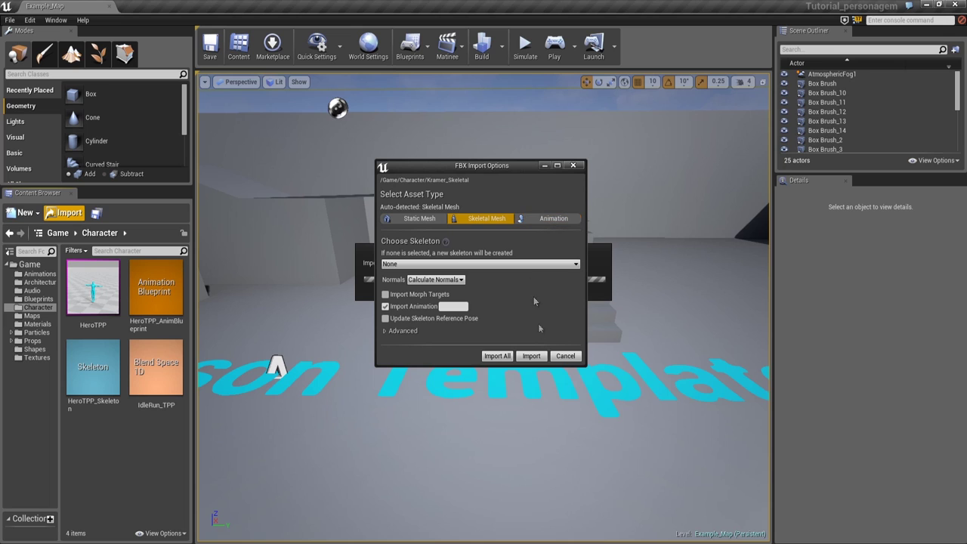
{"action": "left_click", "coordinate": [448, 266]}
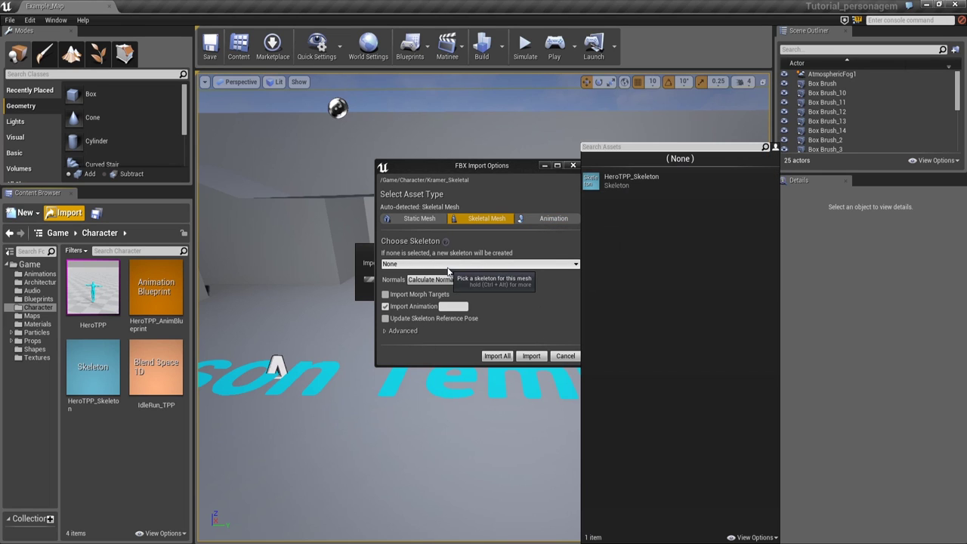
{"action": "left_click", "coordinate": [447, 268]}
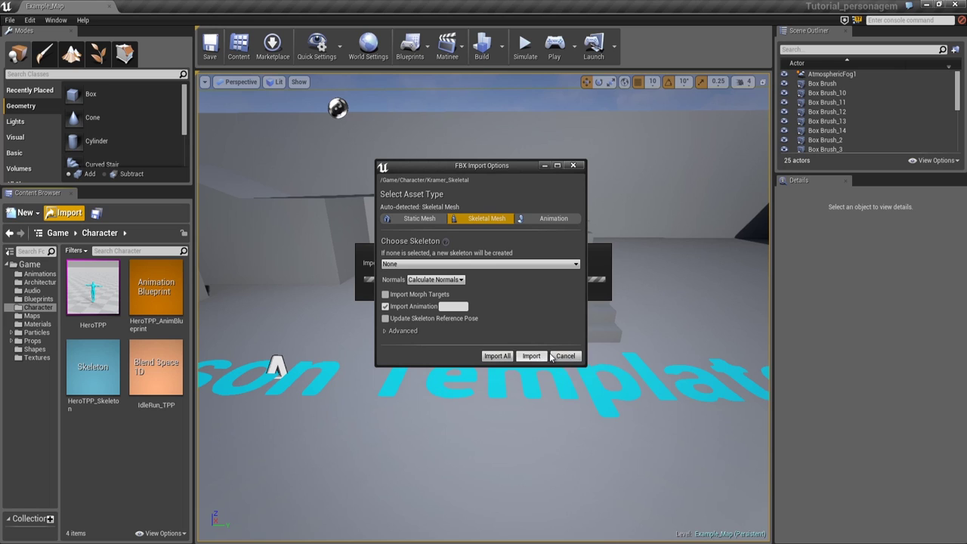
{"action": "left_click", "coordinate": [532, 357]}
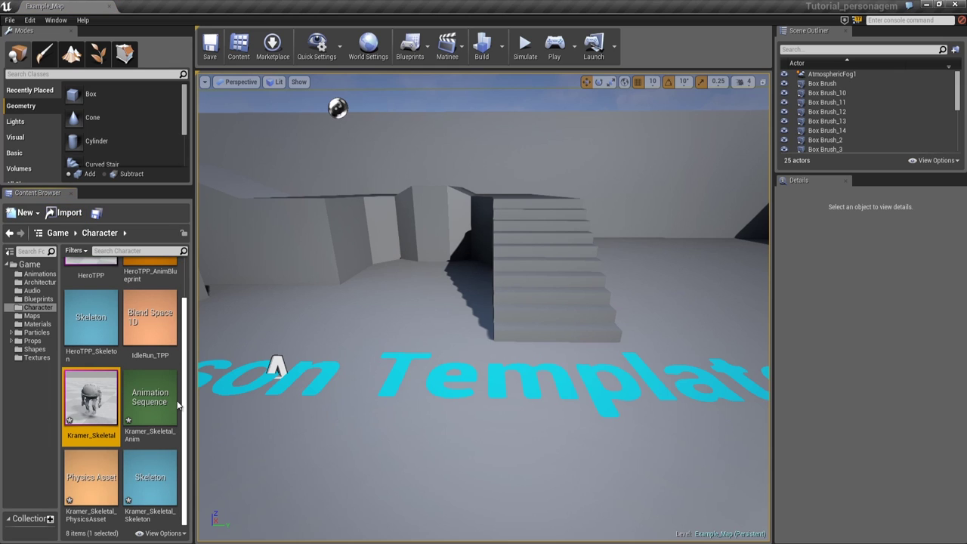
{"action": "left_click", "coordinate": [89, 475]}
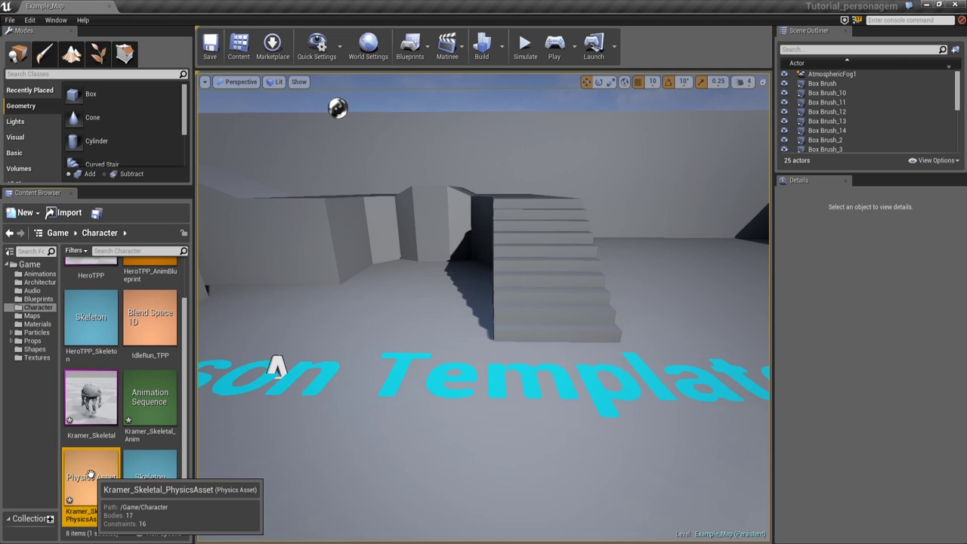
Inspect the Kramer_Skeletal skeleton and animation, then save all four new Kramer_Skeletal assets
{"action": "left_click", "coordinate": [149, 479]}
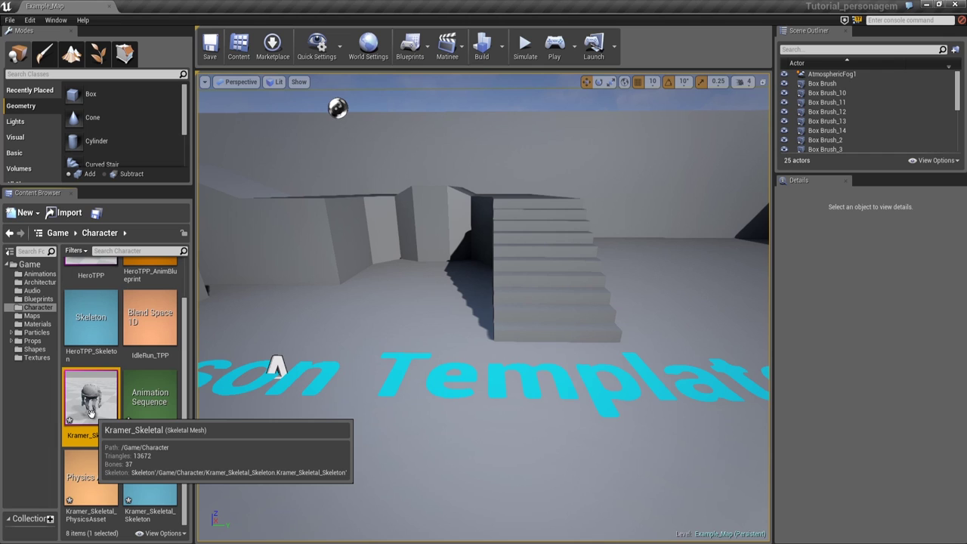
{"action": "left_click", "coordinate": [152, 397]}
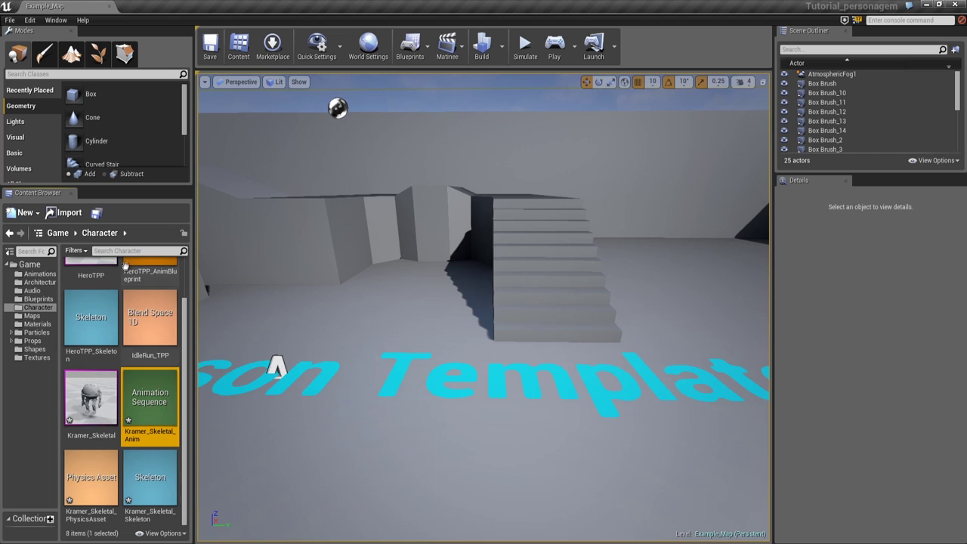
{"action": "left_click", "coordinate": [96, 212]}
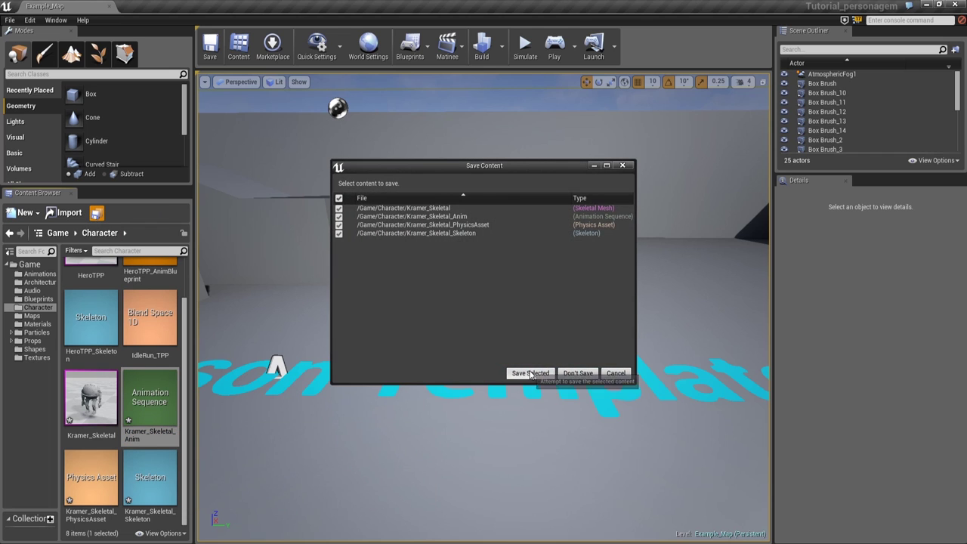
{"action": "left_click", "coordinate": [530, 373]}
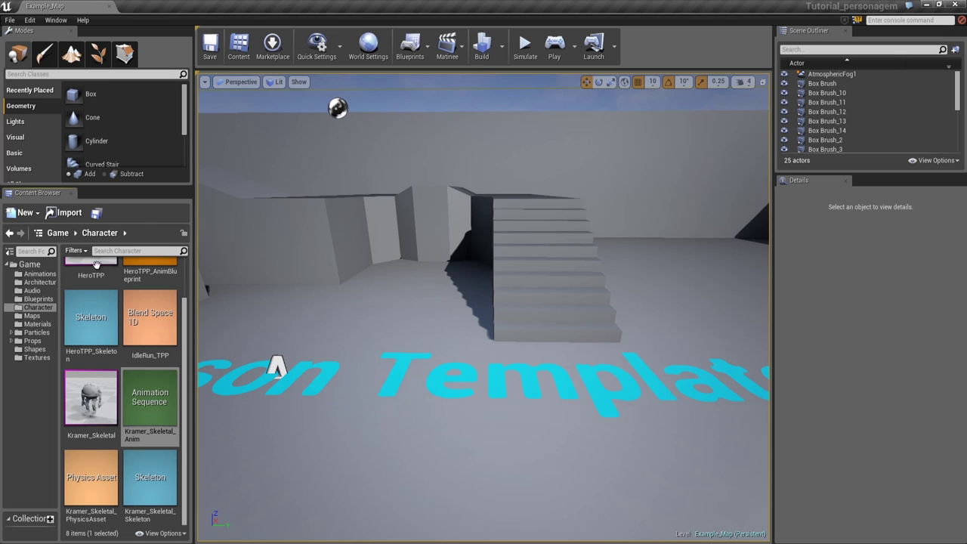
{"action": "left_click", "coordinate": [25, 212]}
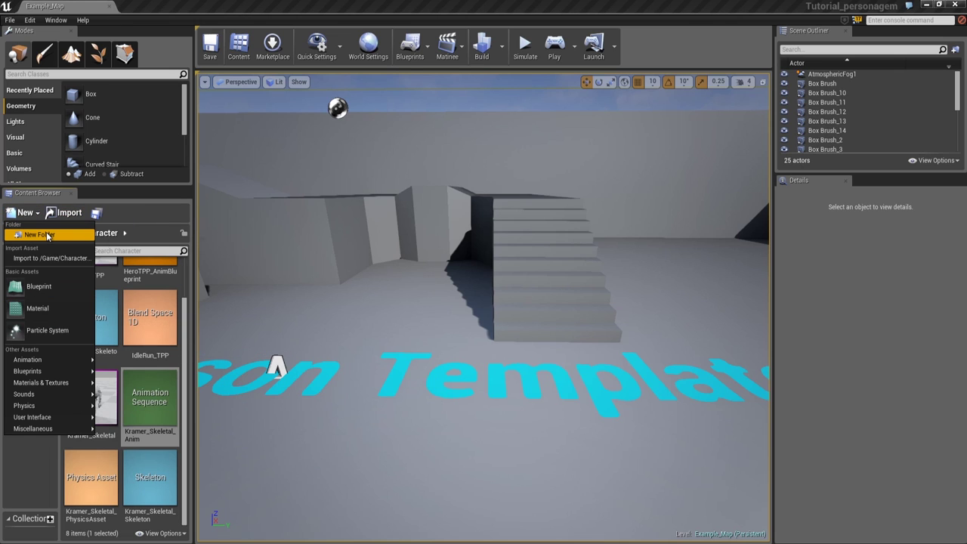
Create a new folder named 'animações' inside Character and open it
{"action": "left_click", "coordinate": [45, 235]}
{"action": "type", "text": "anima"}
{"action": "type", "text": "tion"}
{"action": "key", "text": "Return"}
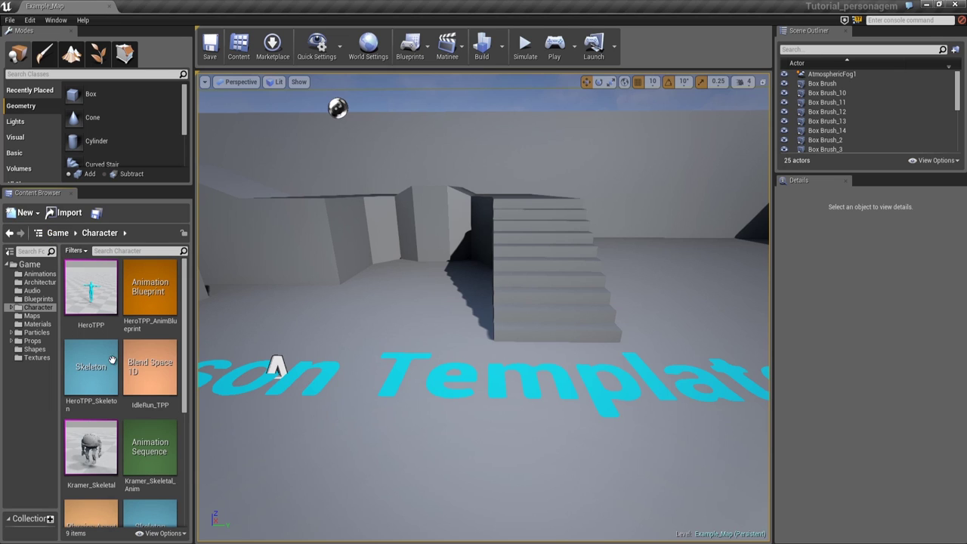
{"action": "scroll", "coordinate": [188, 363], "scroll_direction": "down", "scroll_amount": 5}
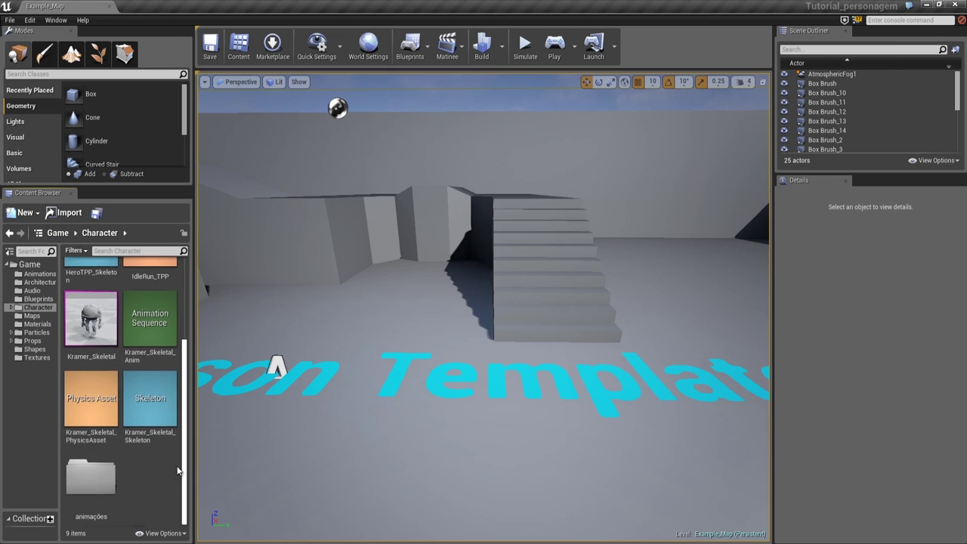
{"action": "double_click", "coordinate": [105, 483]}
Import KIdle and KPulando01–03 from the anim folder as animations using Kramer_Skeletal_Skeleton
{"action": "left_click", "coordinate": [67, 212]}
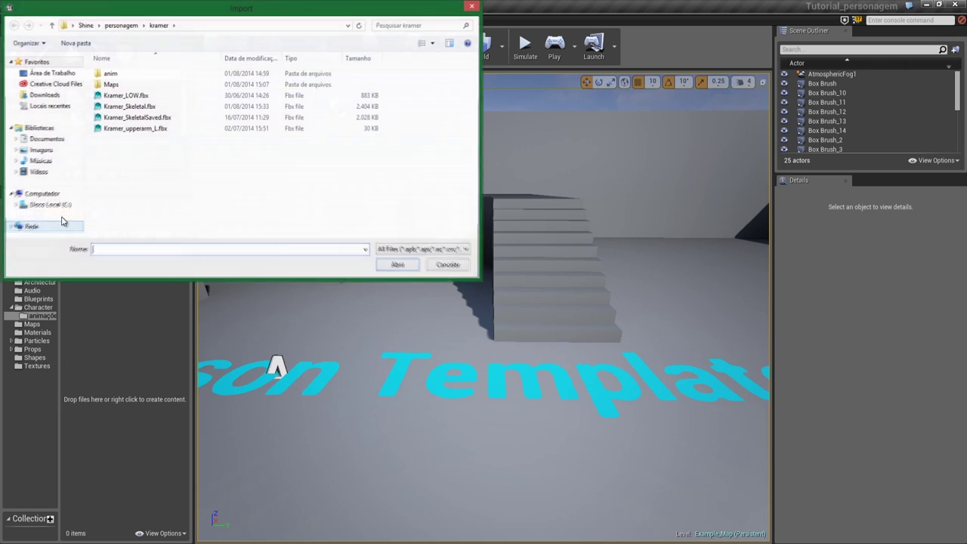
{"action": "left_click", "coordinate": [146, 75]}
{"action": "double_click", "coordinate": [146, 74]}
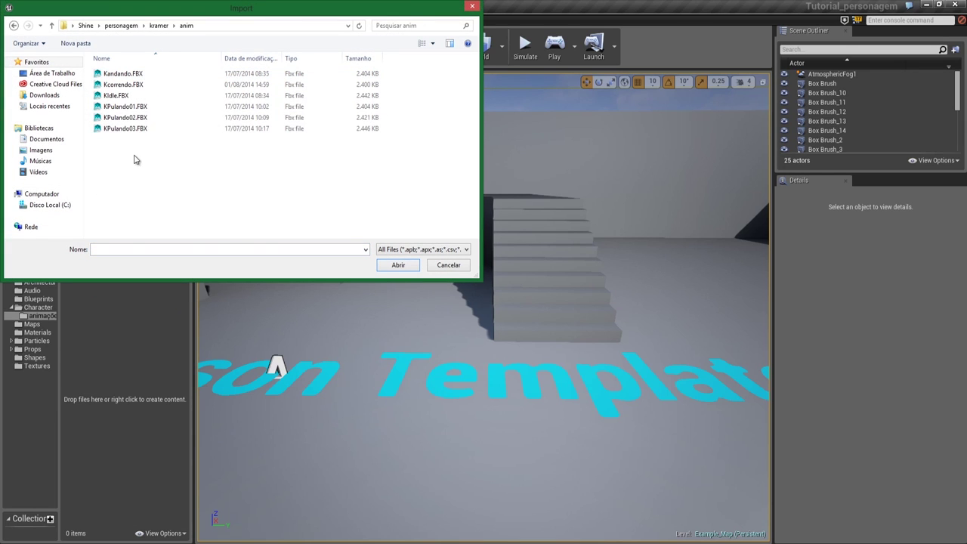
{"action": "left_click_drag", "start_coordinate": [137, 156], "coordinate": [158, 106]}
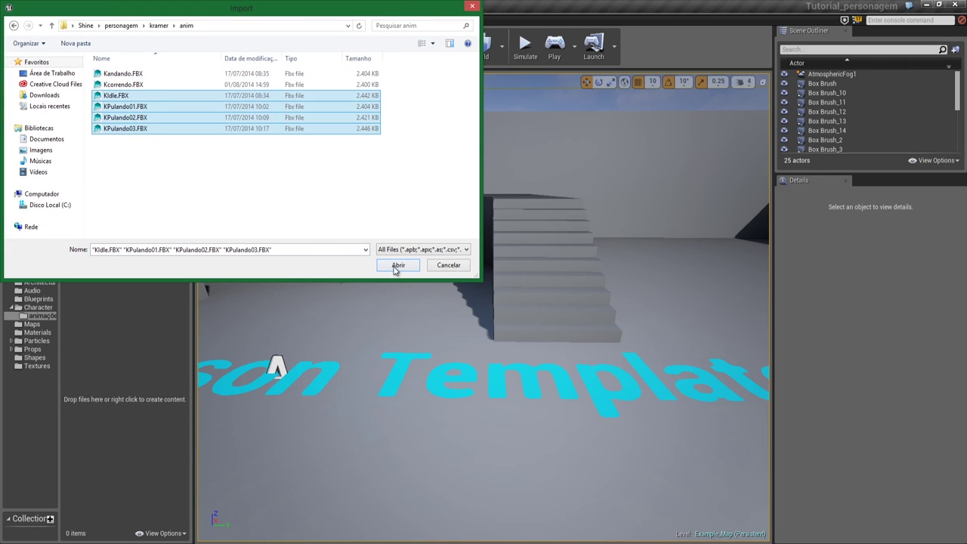
{"action": "left_click", "coordinate": [396, 267]}
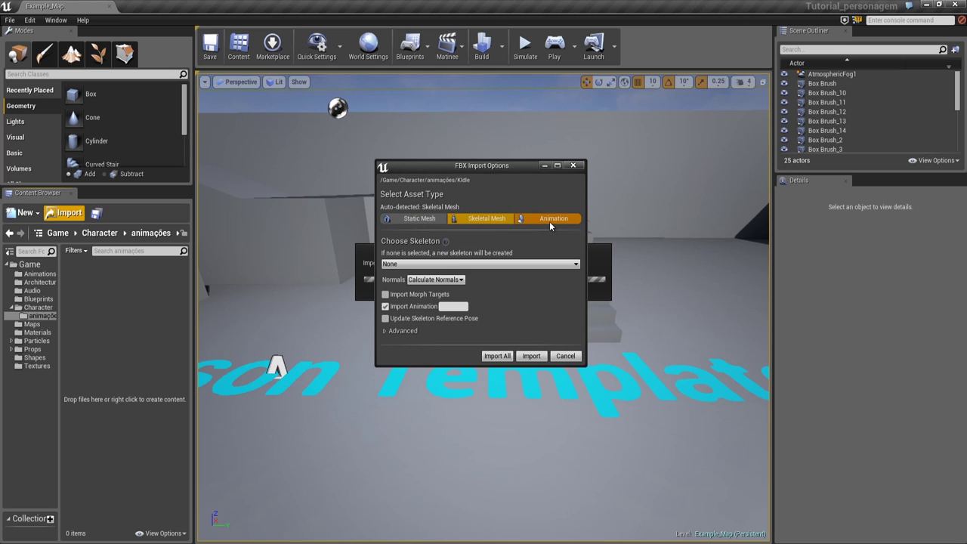
{"action": "left_click", "coordinate": [549, 221]}
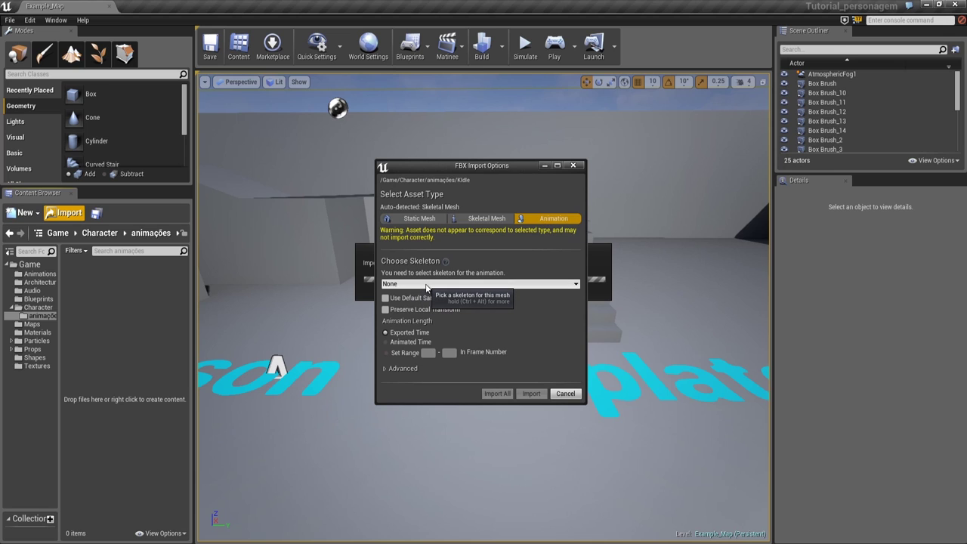
{"action": "left_click", "coordinate": [426, 284]}
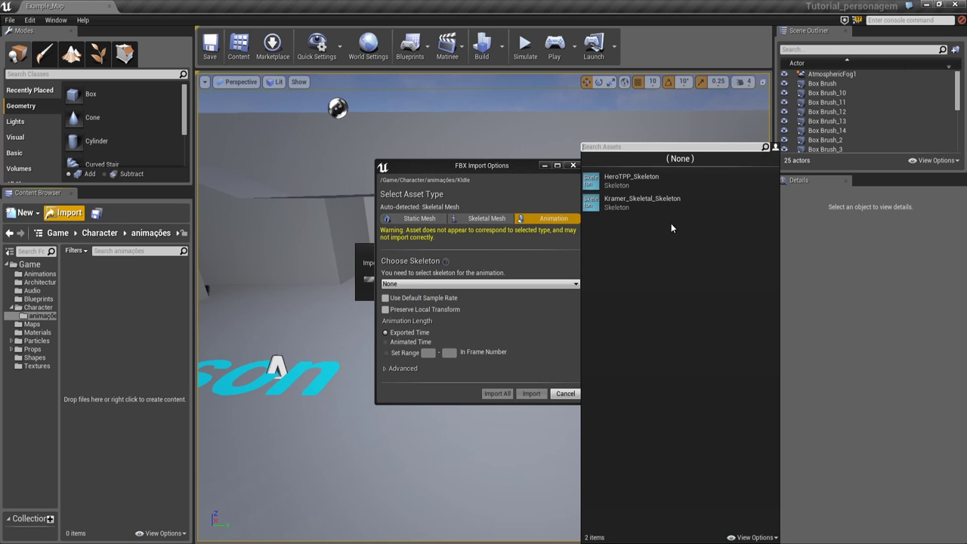
{"action": "left_click", "coordinate": [634, 201]}
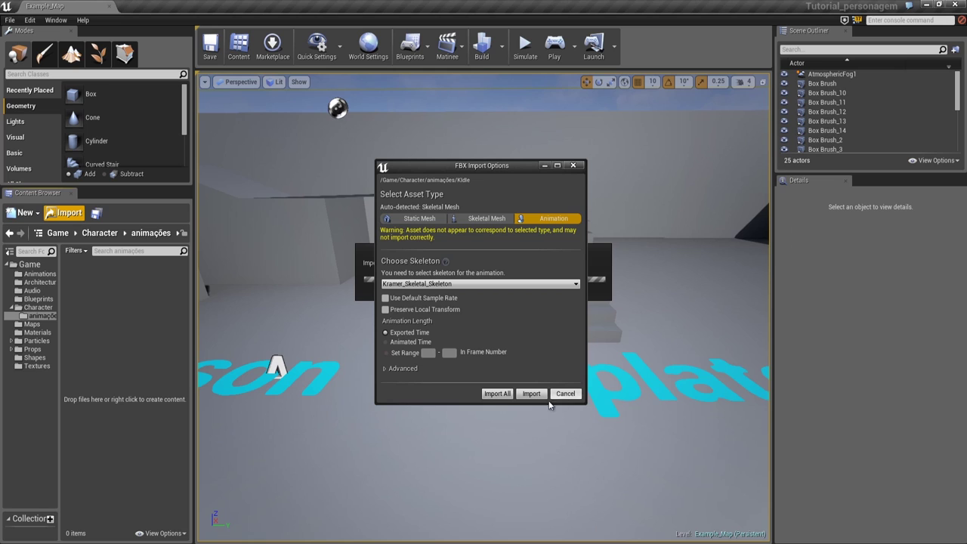
{"action": "left_click", "coordinate": [497, 394]}
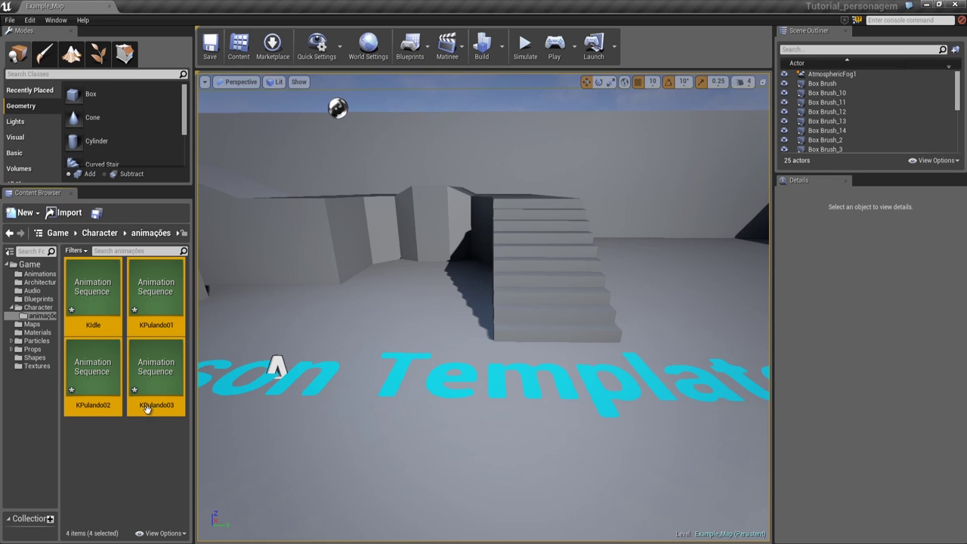
Save the four new animations and go back to the Character folder
{"action": "left_click", "coordinate": [112, 470]}
{"action": "left_click", "coordinate": [96, 212]}
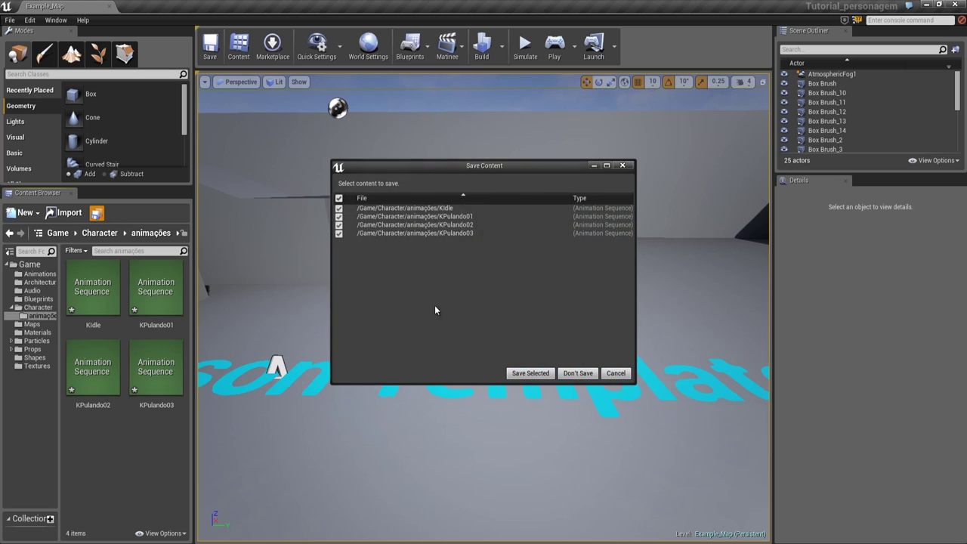
{"action": "left_click", "coordinate": [529, 370]}
{"action": "left_click", "coordinate": [101, 233]}
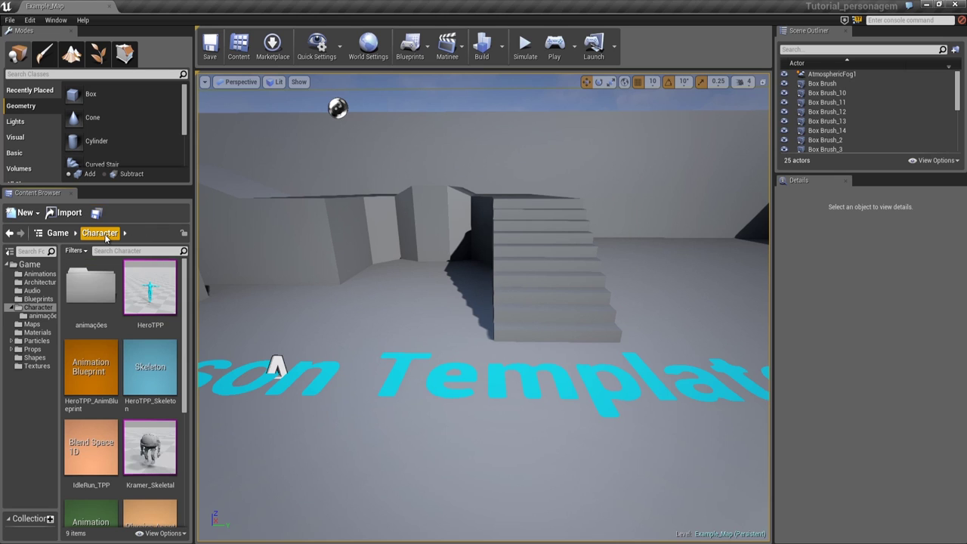
{"action": "scroll", "coordinate": [182, 421], "scroll_direction": "down", "scroll_amount": 3}
Create a new folder named 'materiais' inside Character and open it
{"action": "scroll", "coordinate": [182, 421], "scroll_direction": "up", "scroll_amount": 3}
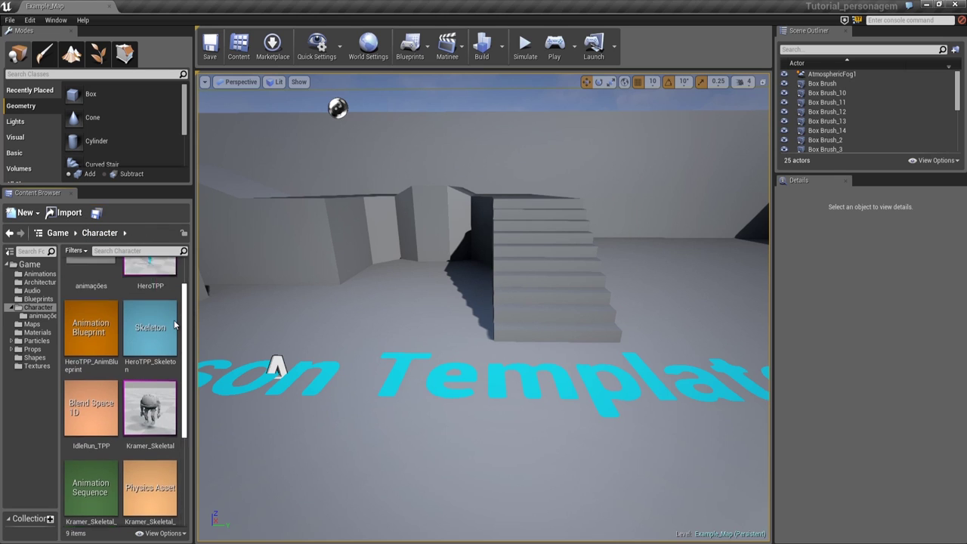
{"action": "left_click", "coordinate": [24, 214]}
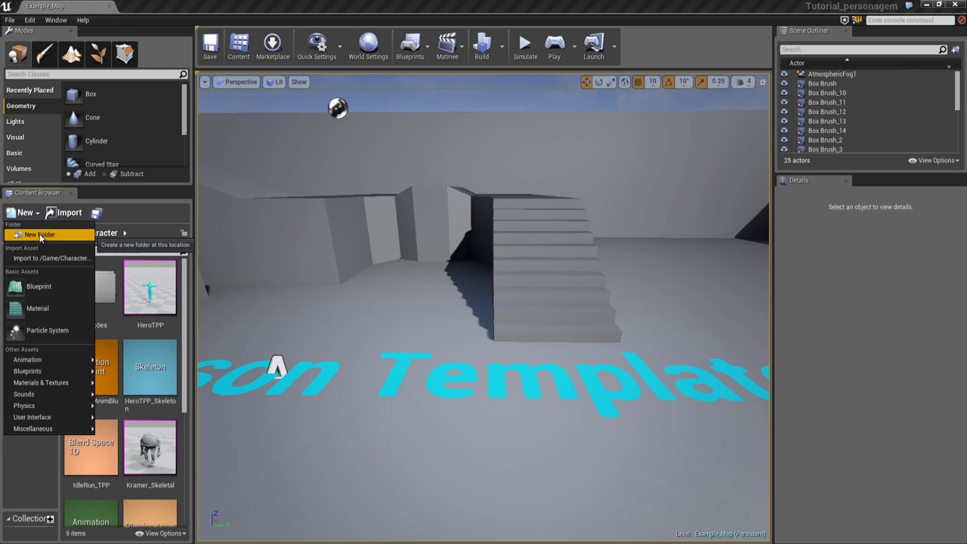
{"action": "left_click", "coordinate": [40, 235]}
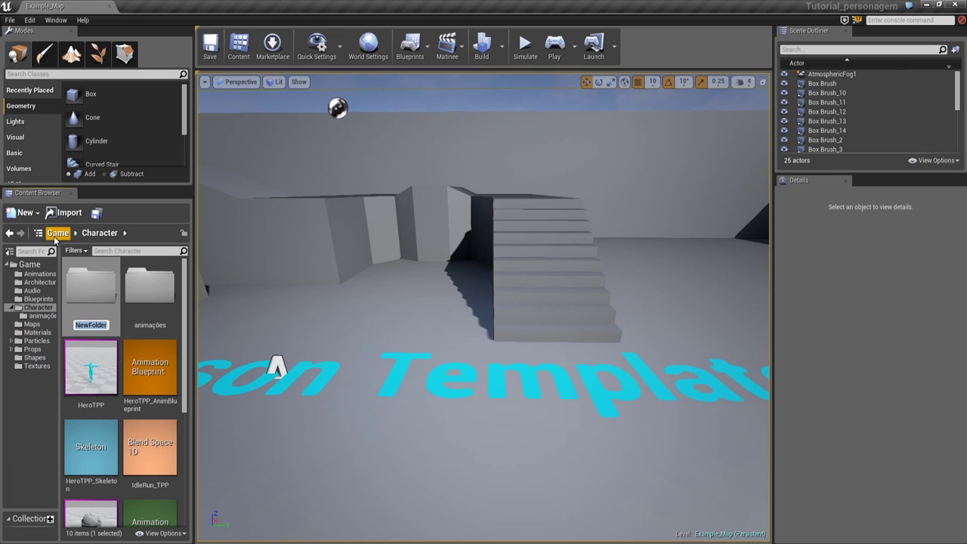
{"action": "type", "text": "materiais"}
{"action": "key", "text": "Return"}
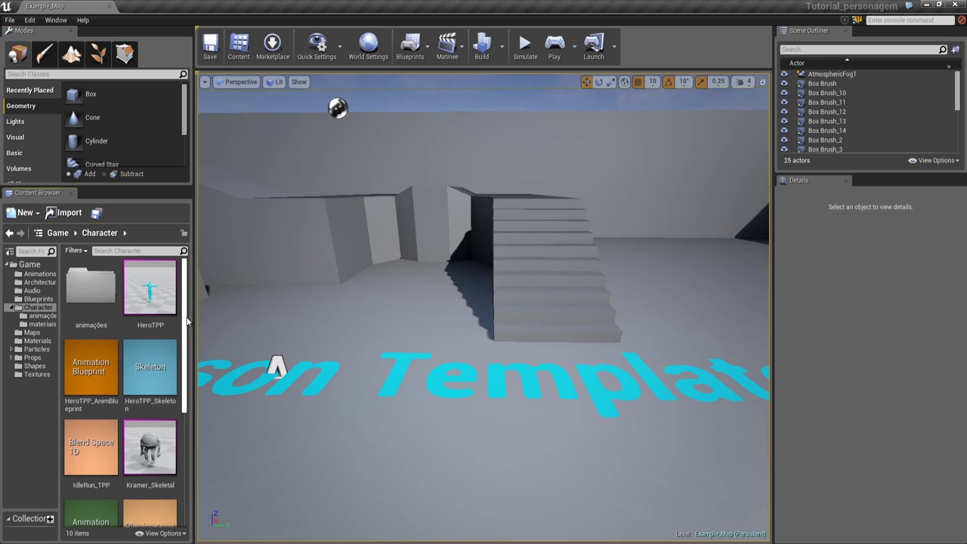
{"action": "scroll", "coordinate": [151, 393], "scroll_direction": "down", "scroll_amount": 3}
{"action": "left_click", "coordinate": [157, 484]}
{"action": "double_click", "coordinate": [156, 484]}
Import all the texture images from the kramer/Maps folder
{"action": "left_click", "coordinate": [68, 213]}
{"action": "left_click", "coordinate": [124, 27]}
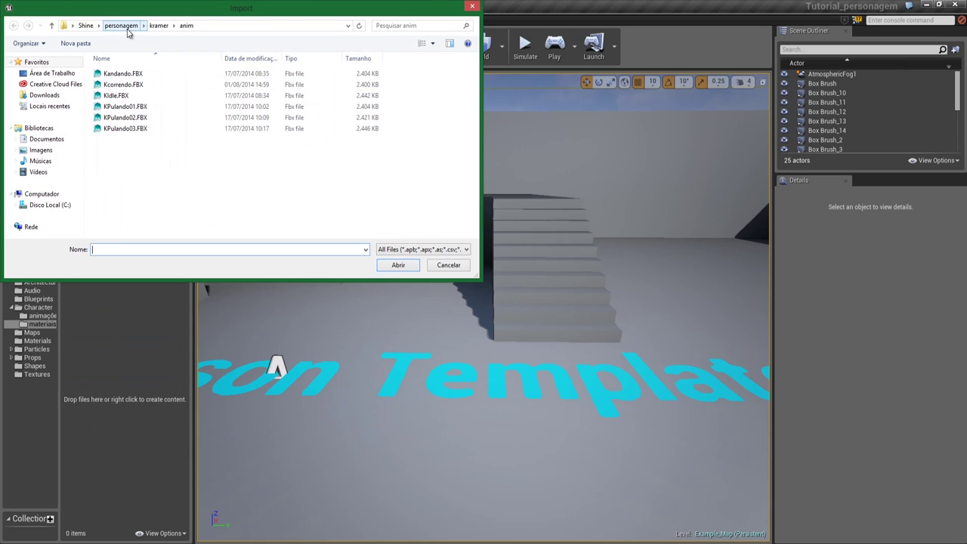
{"action": "left_click", "coordinate": [117, 85]}
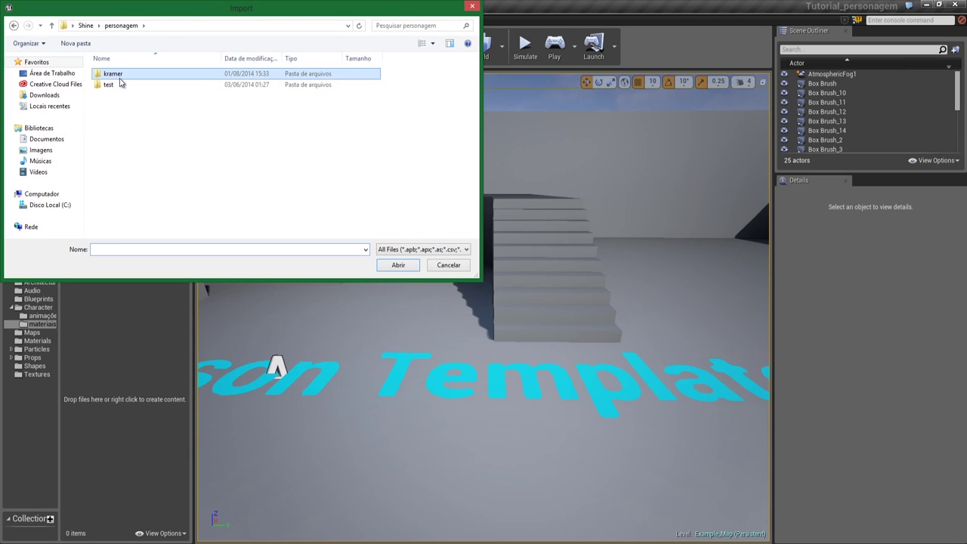
{"action": "double_click", "coordinate": [113, 74]}
{"action": "double_click", "coordinate": [121, 84]}
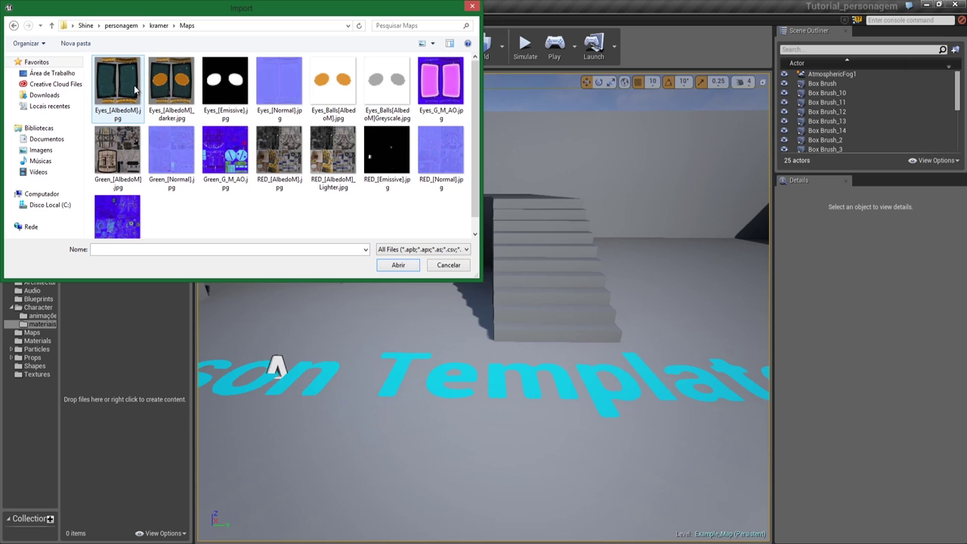
{"action": "left_click_drag", "start_coordinate": [106, 115], "coordinate": [105, 88]}
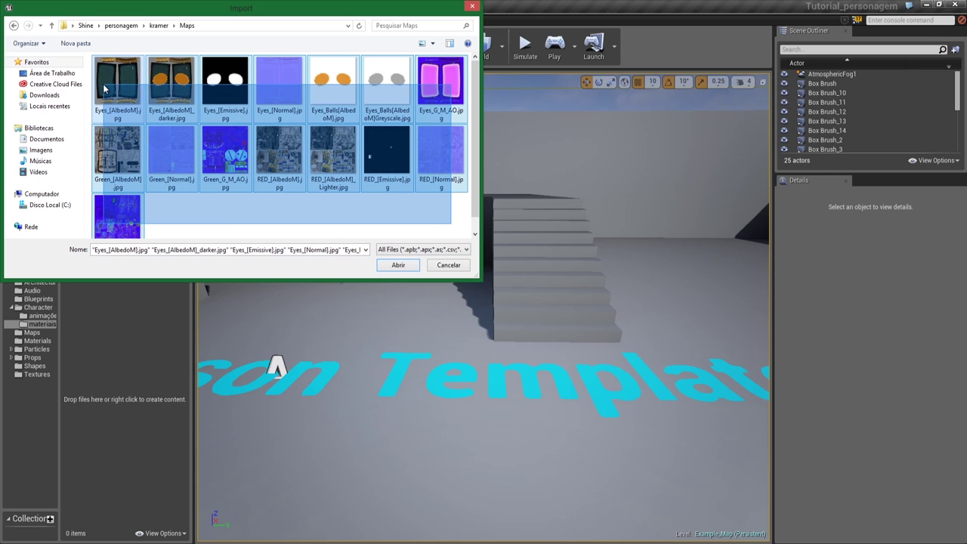
{"action": "left_click", "coordinate": [398, 265]}
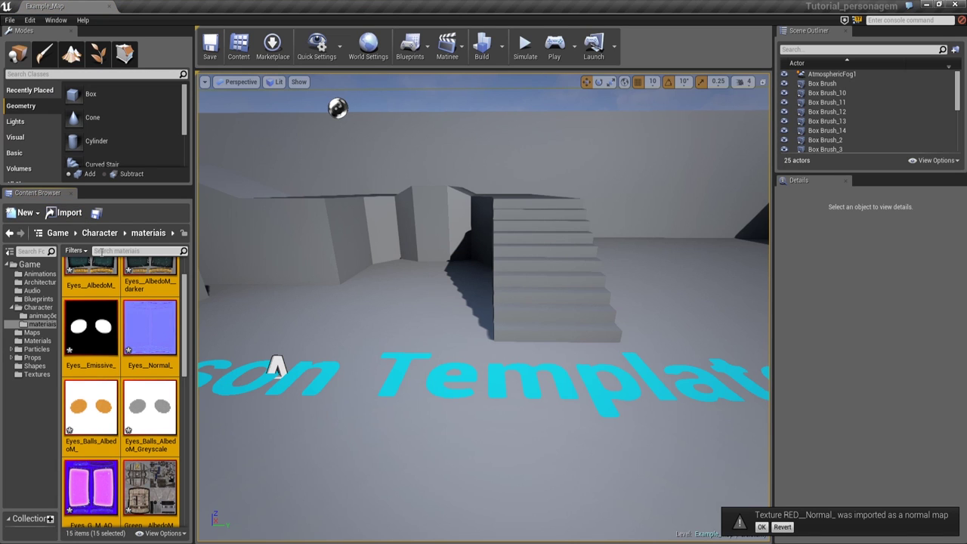
Save the imported textures and return to the Character folder
{"action": "left_click", "coordinate": [96, 212]}
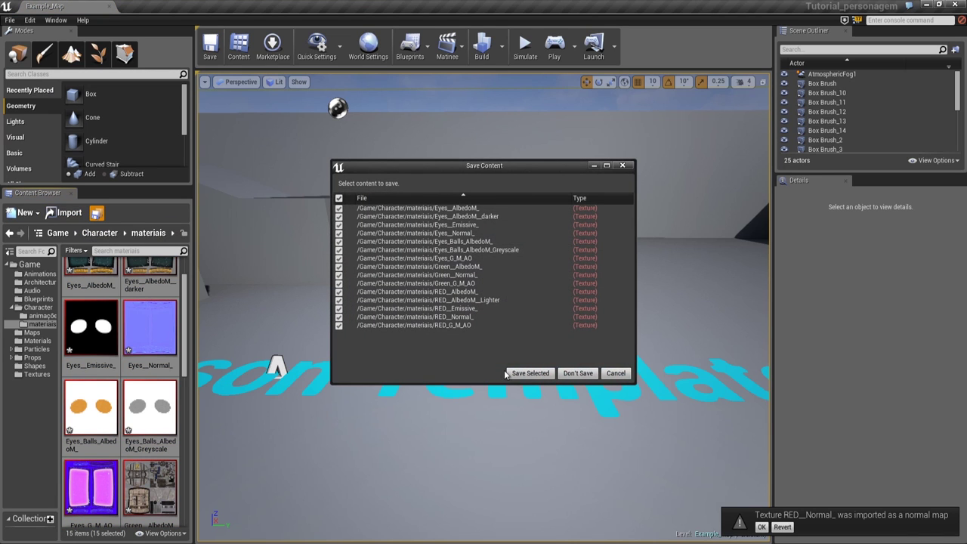
{"action": "left_click", "coordinate": [521, 373]}
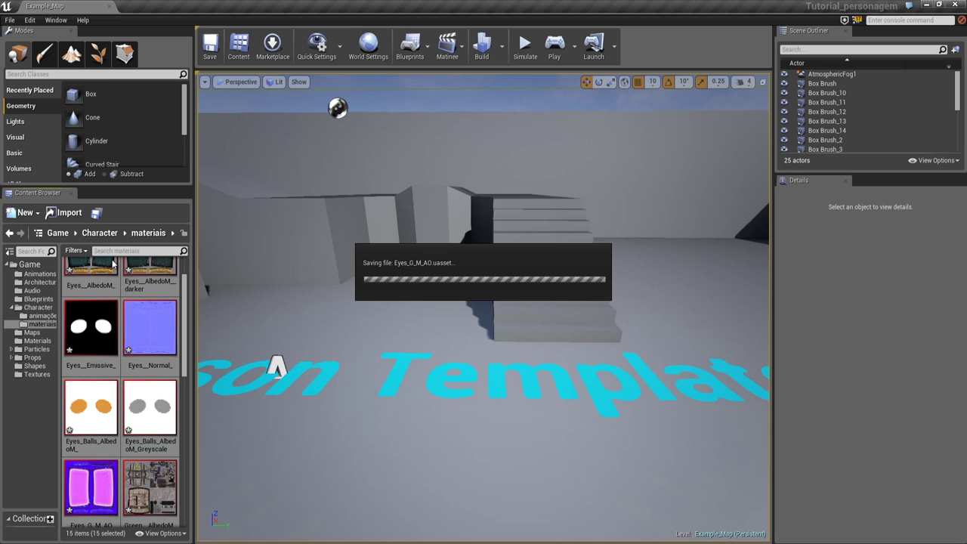
{"action": "left_click", "coordinate": [99, 233]}
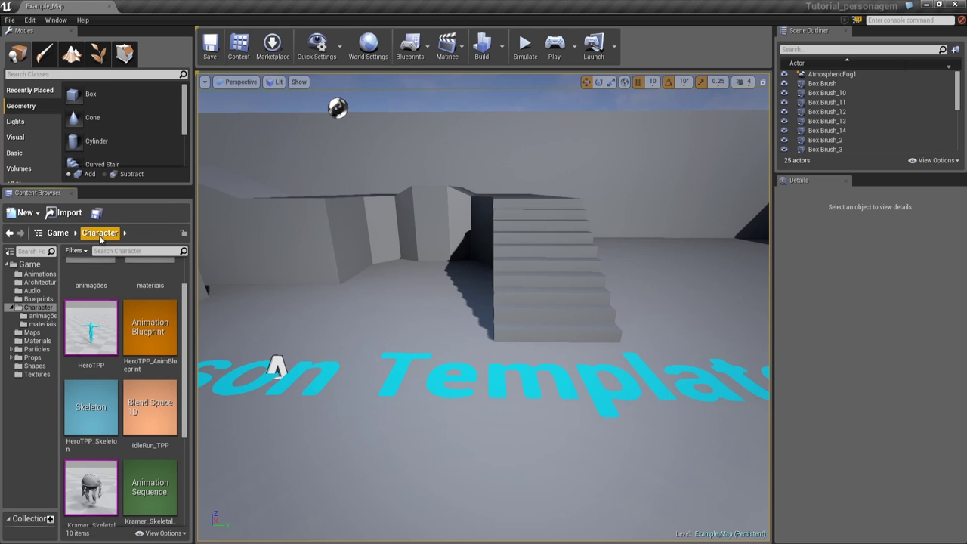
{"action": "scroll", "coordinate": [179, 372], "scroll_direction": "down", "scroll_amount": 2}
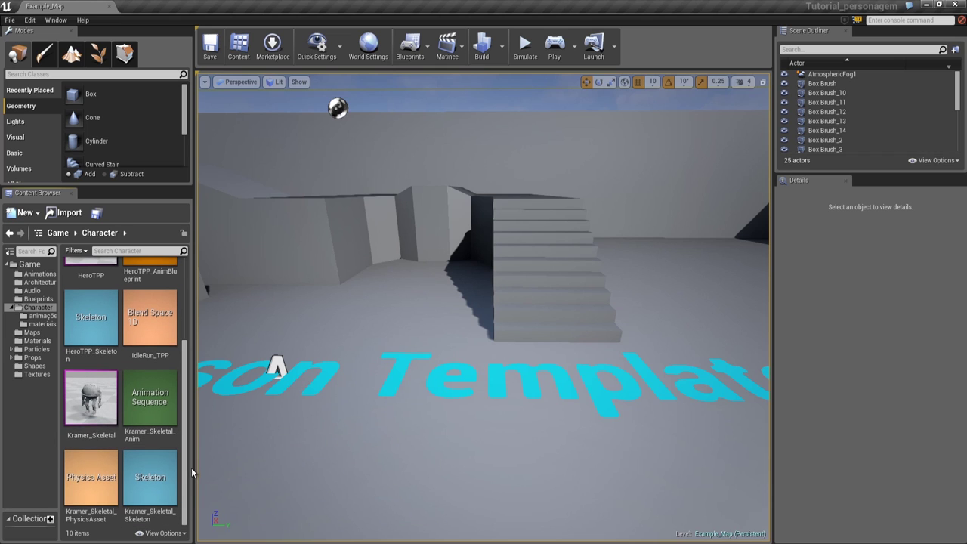
{"action": "left_click_drag", "start_coordinate": [187, 458], "coordinate": [185, 400]}
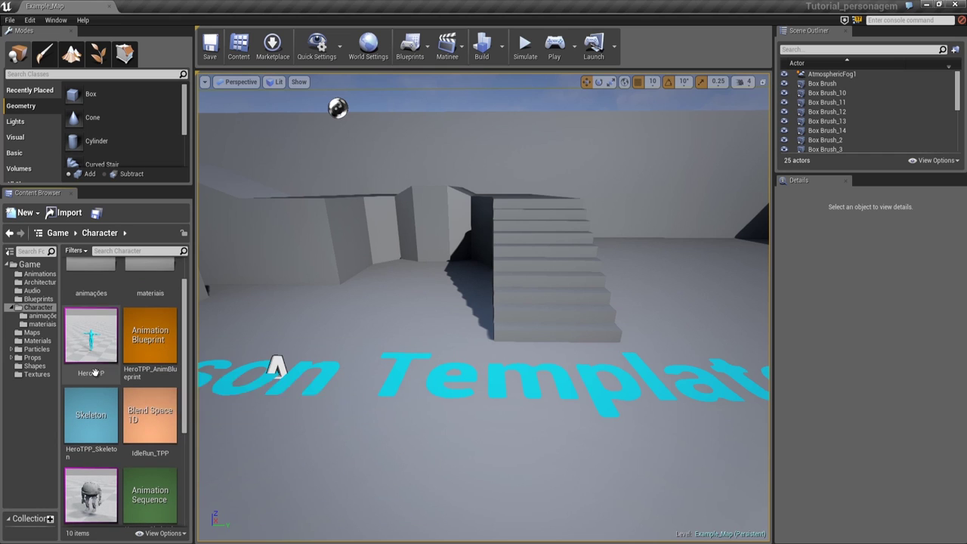
Delete the Kramer_Skeletal_Anim sequence from Character, confirming in the Delete Assets dialog
{"action": "scroll", "coordinate": [160, 393], "scroll_direction": "down", "scroll_amount": 2}
{"action": "left_click", "coordinate": [160, 396]}
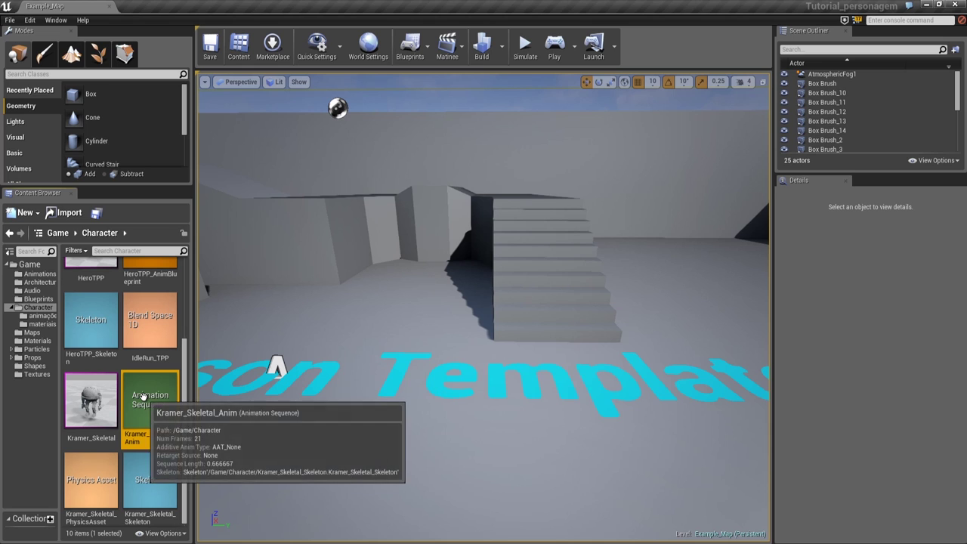
{"action": "key", "text": "Delete"}
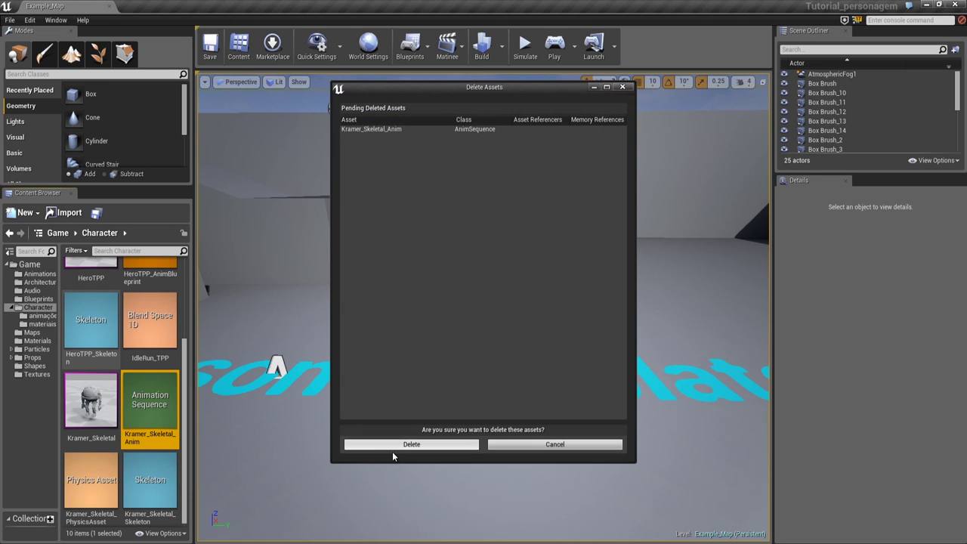
{"action": "left_click", "coordinate": [396, 445]}
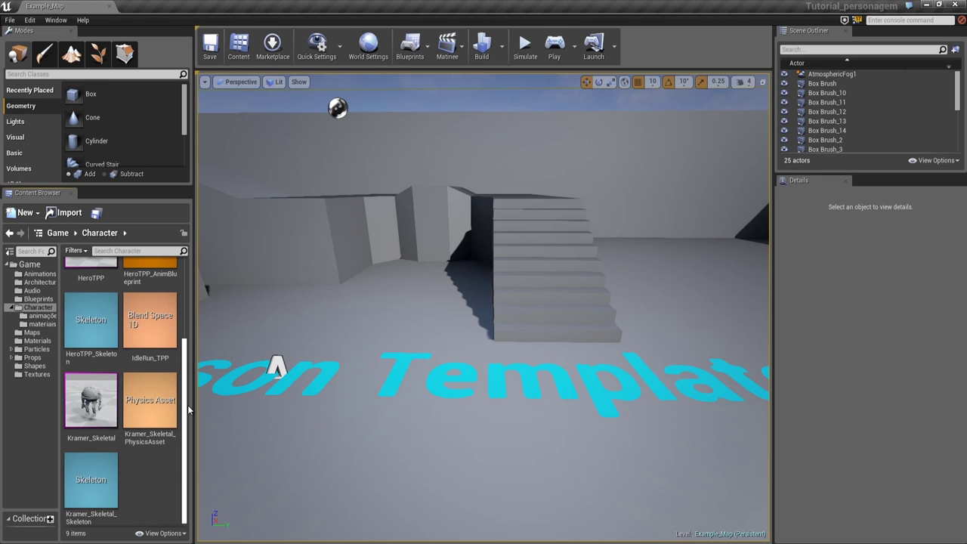
{"action": "scroll", "coordinate": [186, 402], "scroll_direction": "up", "scroll_amount": 2}
{"action": "scroll", "coordinate": [187, 438], "scroll_direction": "down", "scroll_amount": 3}
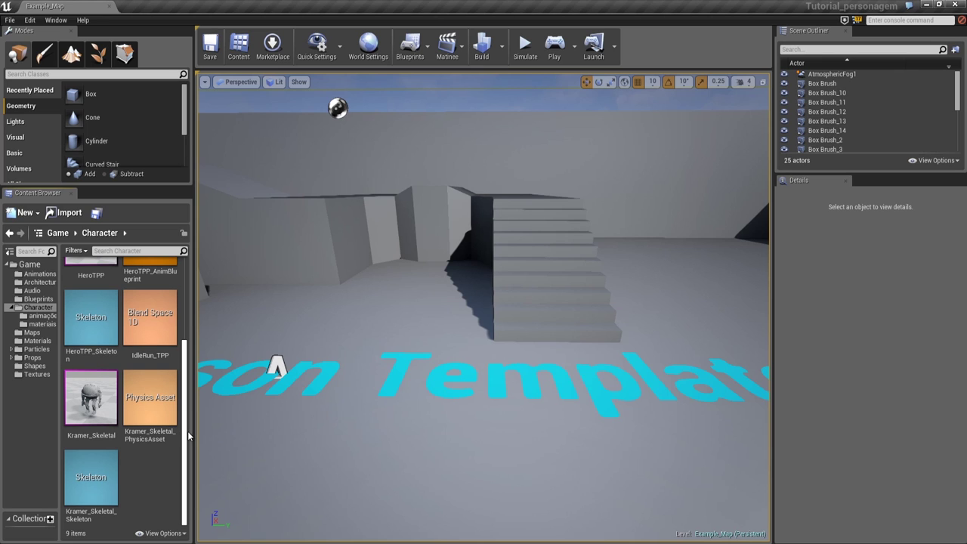
{"action": "scroll", "coordinate": [187, 435], "scroll_direction": "up", "scroll_amount": 1}
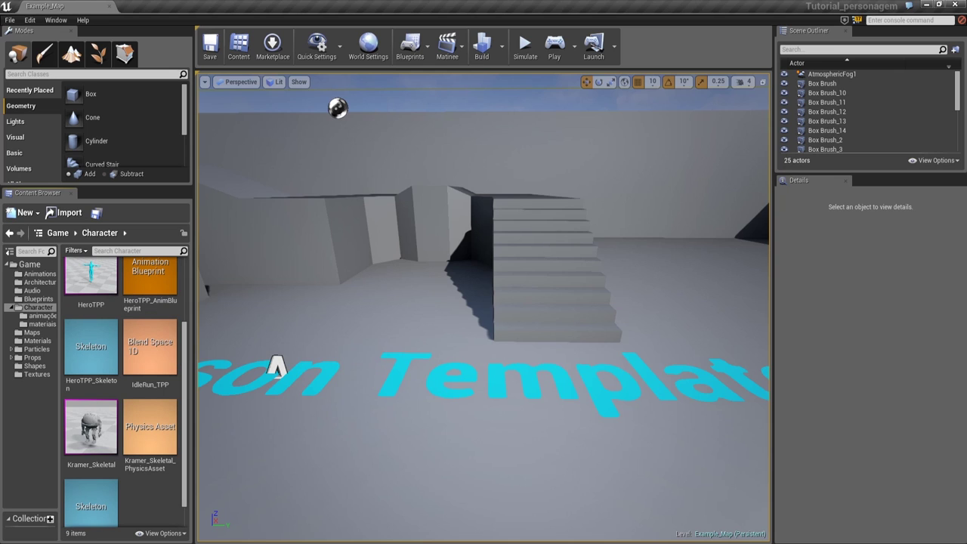
{"action": "right_click", "coordinate": [154, 498]}
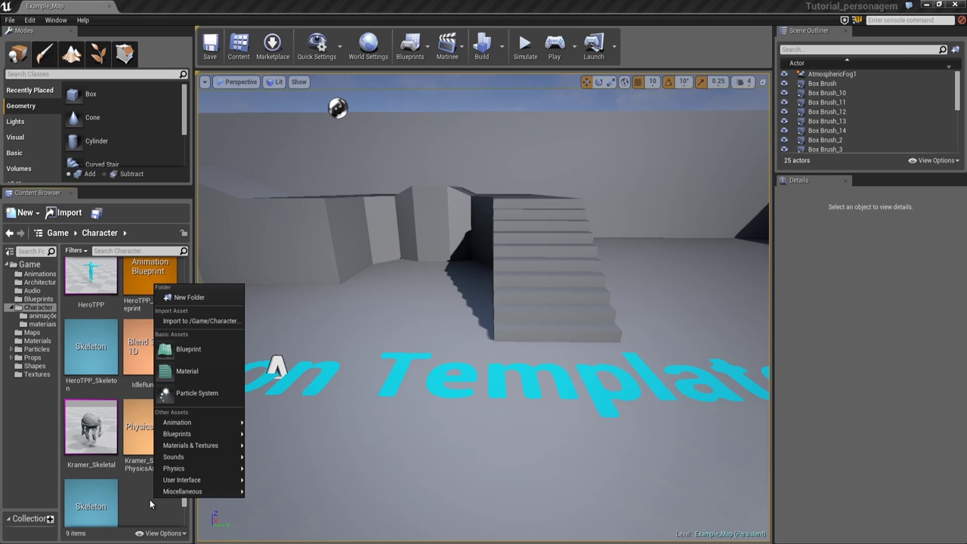
Create an Animation Blueprint with parent AnimInstance targeting Kramer_Skeletal_Skeleton
{"action": "mouse_move", "coordinate": [227, 423]}
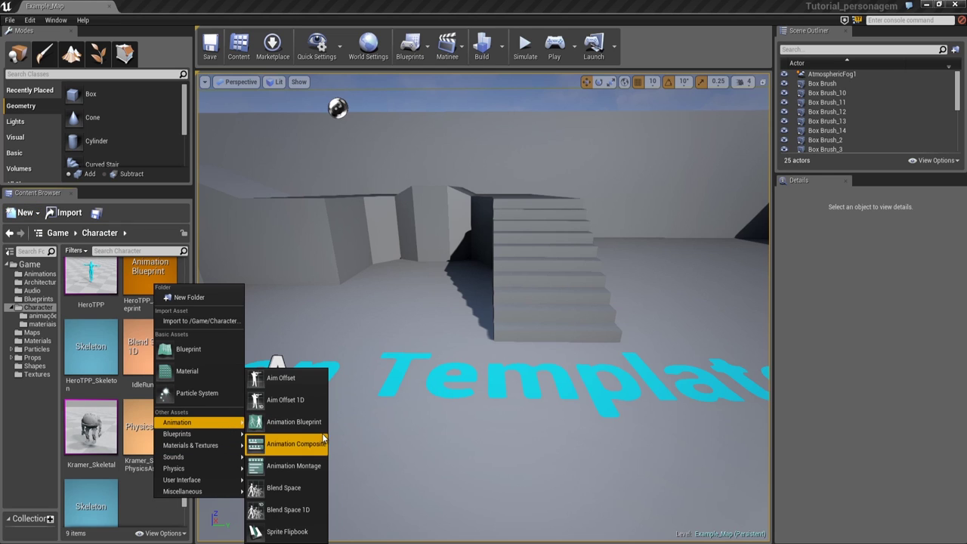
{"action": "left_click", "coordinate": [291, 426]}
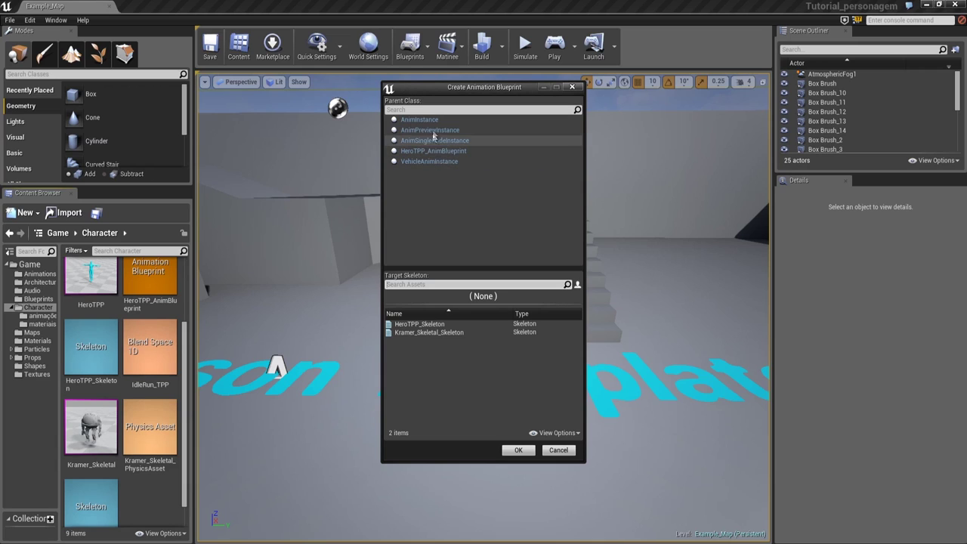
{"action": "left_click", "coordinate": [485, 121]}
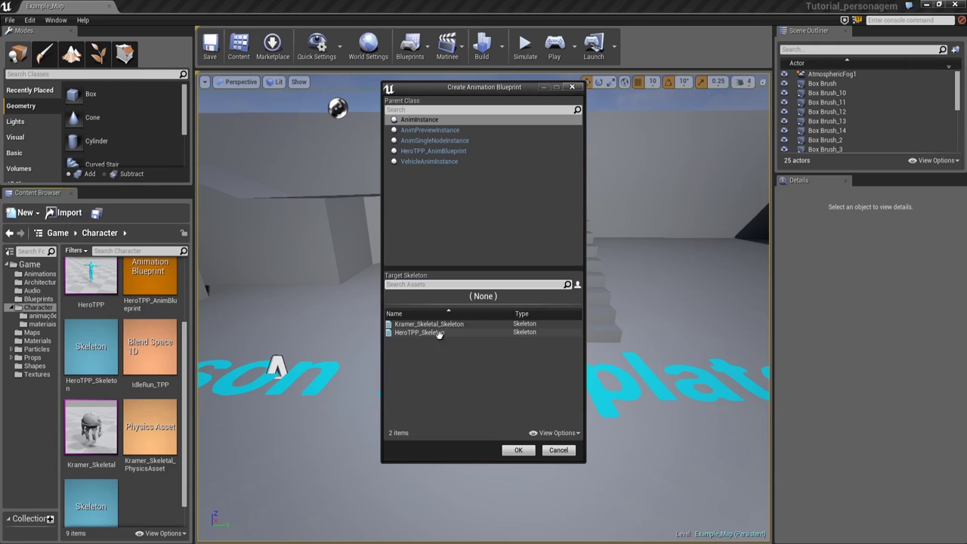
{"action": "left_click", "coordinate": [468, 324]}
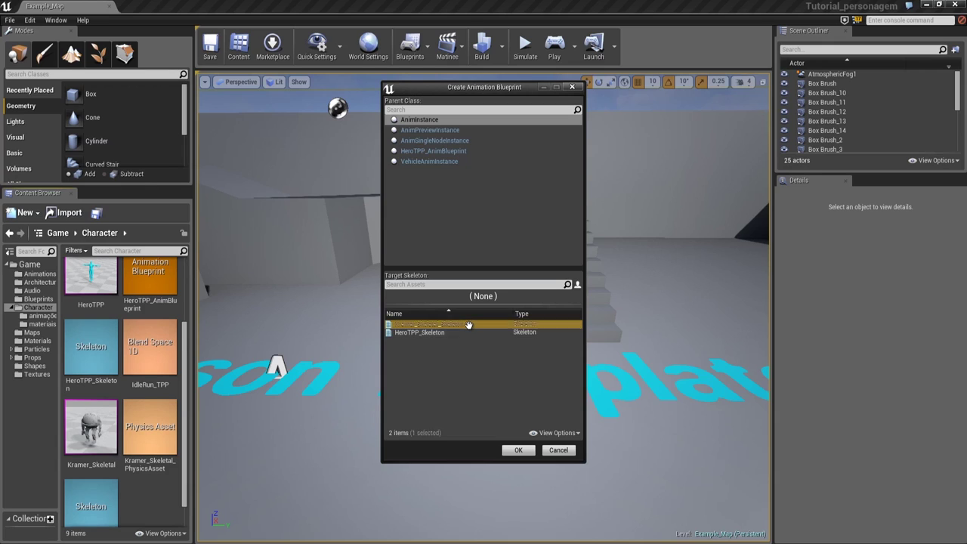
{"action": "left_click", "coordinate": [469, 324]}
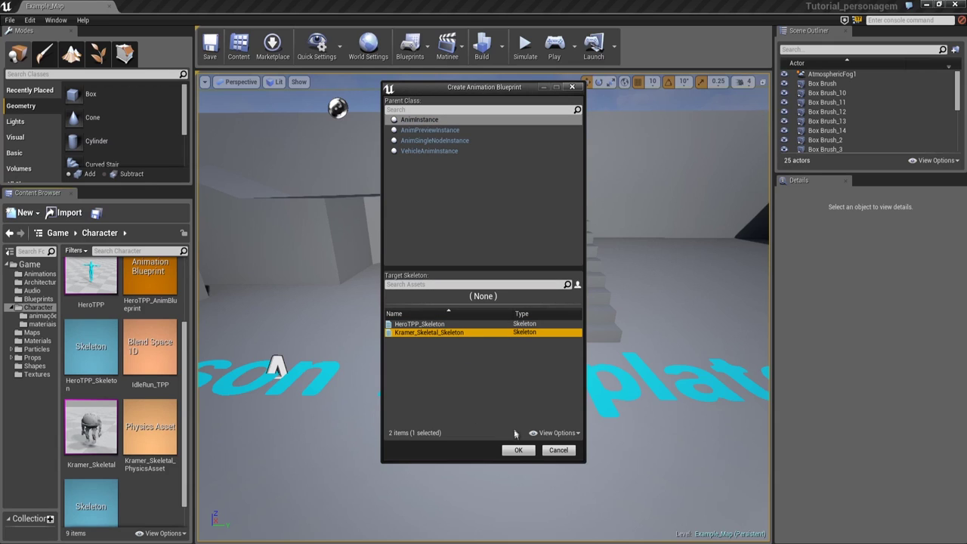
{"action": "left_click", "coordinate": [518, 452]}
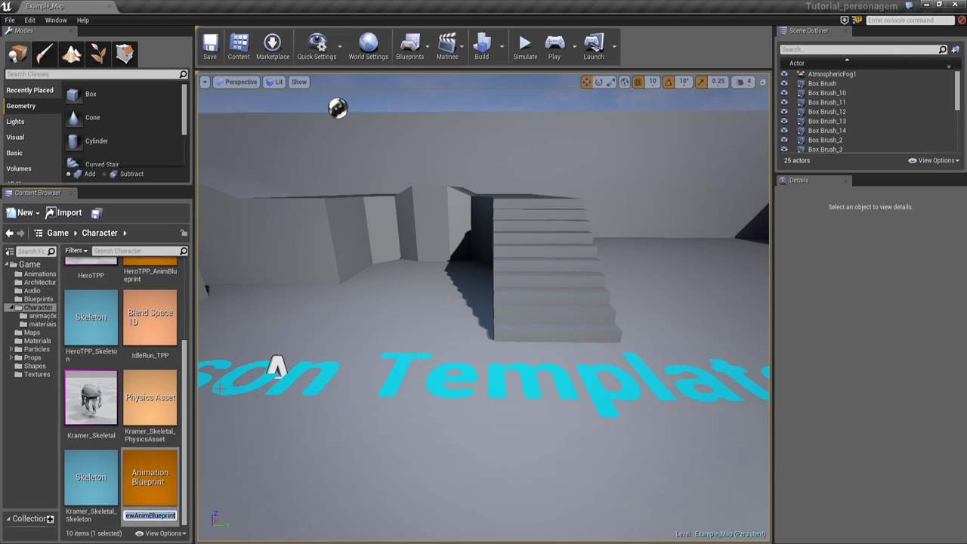
Rename the new blueprint to Kramer_Blueprint and save it
{"action": "type", "text": "AnimBlueprint"}
{"action": "key", "text": "Delete"}
{"action": "key", "text": "Delete"}
{"action": "key", "text": "Delete"}
{"action": "key", "text": "Delete"}
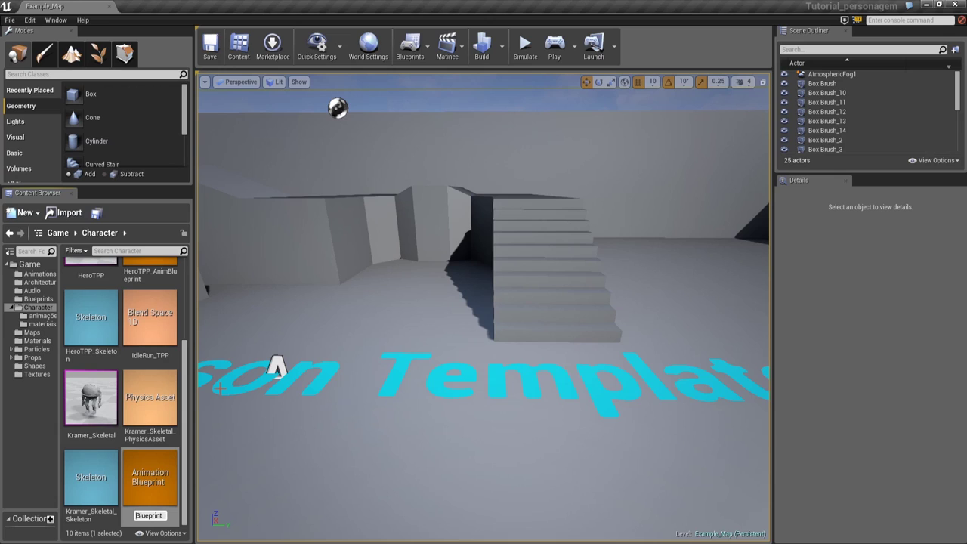
{"action": "type", "text": "Kramer_"}
{"action": "key", "text": "Return"}
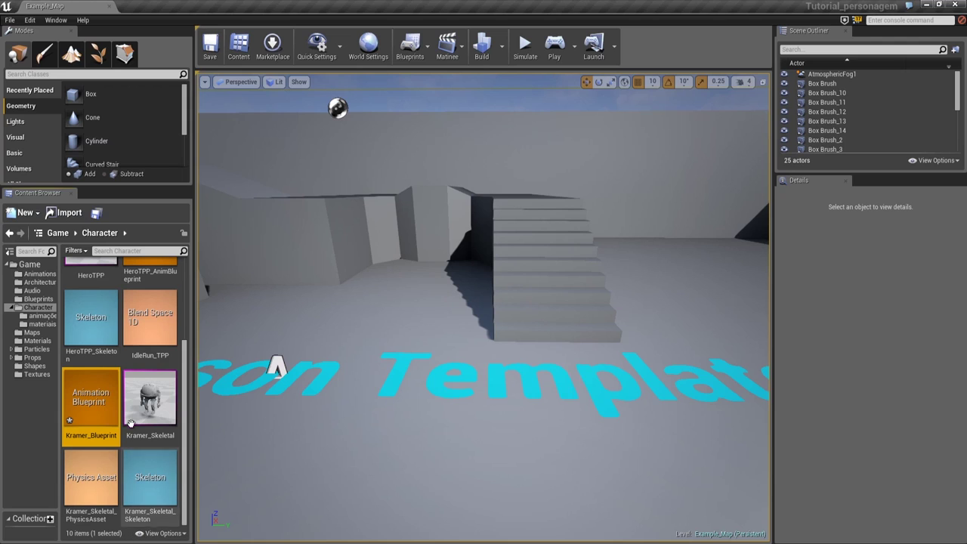
{"action": "left_click", "coordinate": [96, 212]}
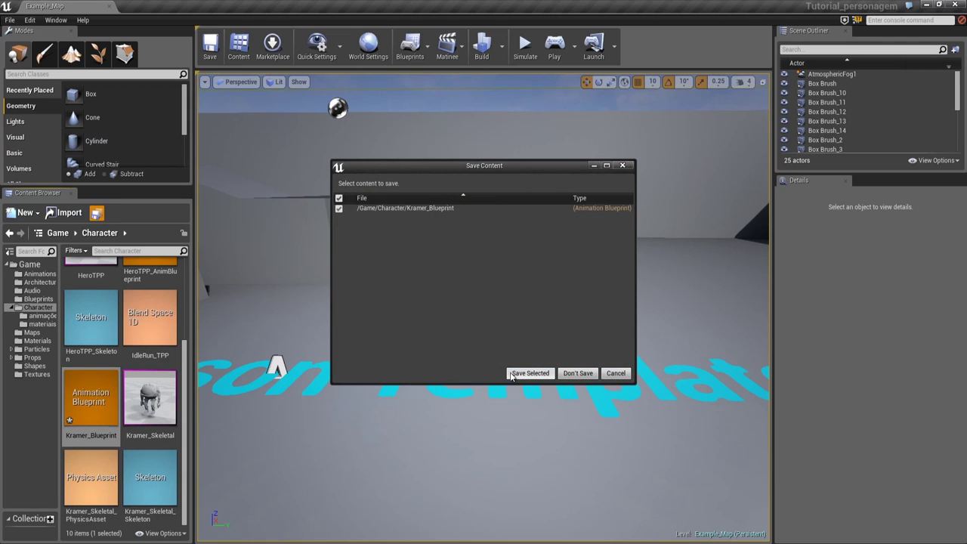
{"action": "left_click", "coordinate": [513, 373]}
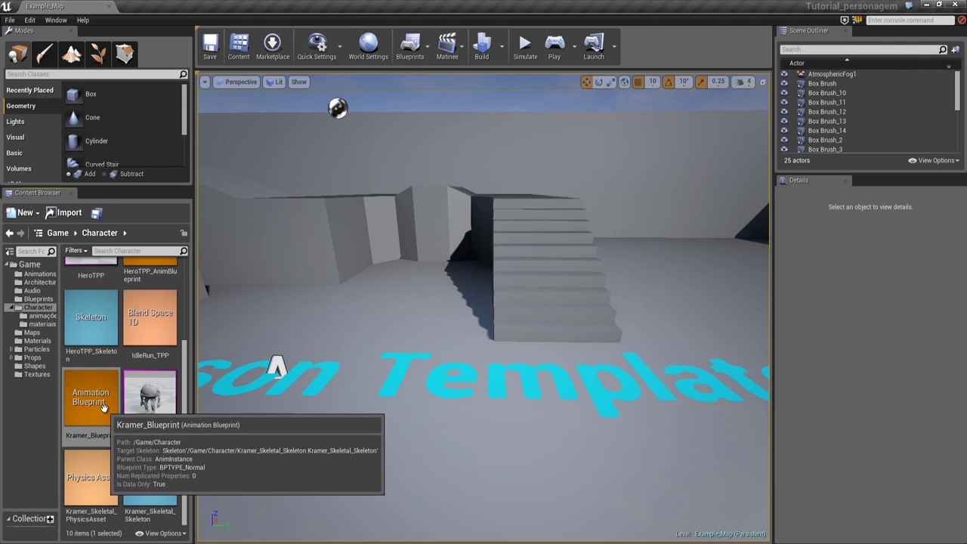
{"action": "double_click", "coordinate": [107, 413]}
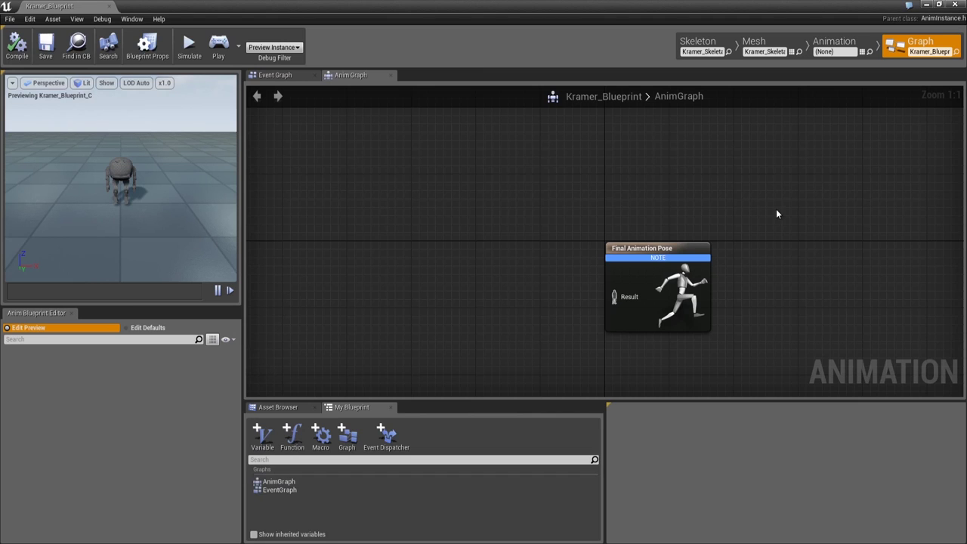
{"action": "right_click_drag", "start_coordinate": [529, 296], "coordinate": [470, 264]}
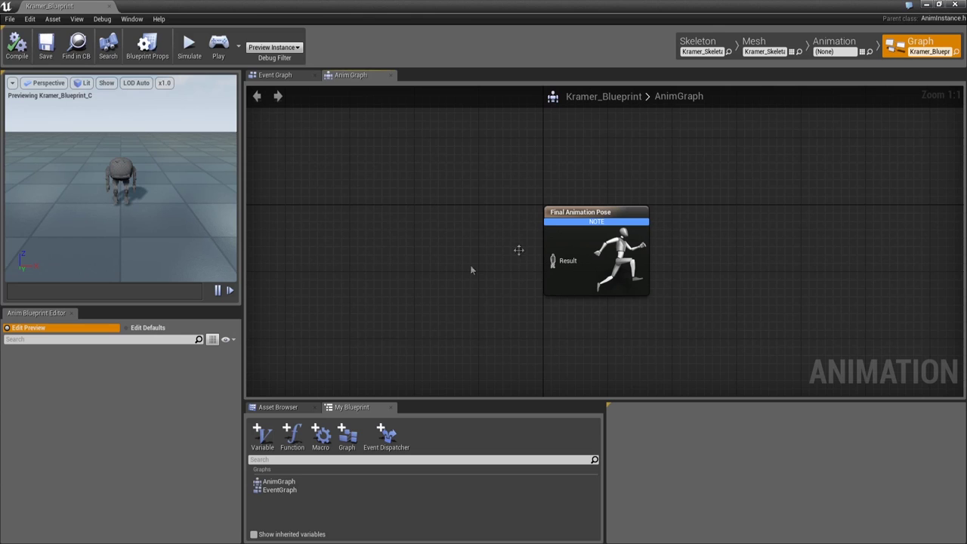
{"action": "left_click", "coordinate": [838, 45]}
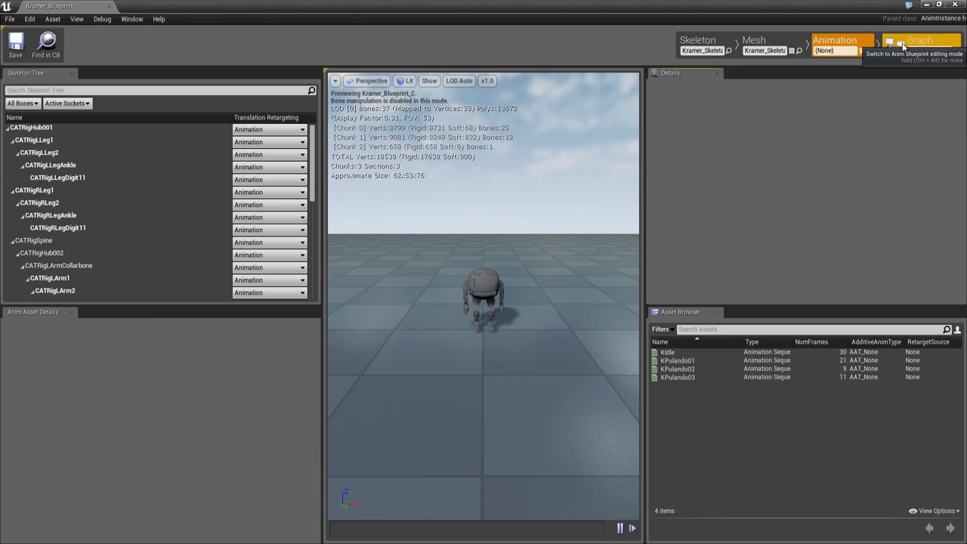
{"action": "left_click", "coordinate": [902, 45]}
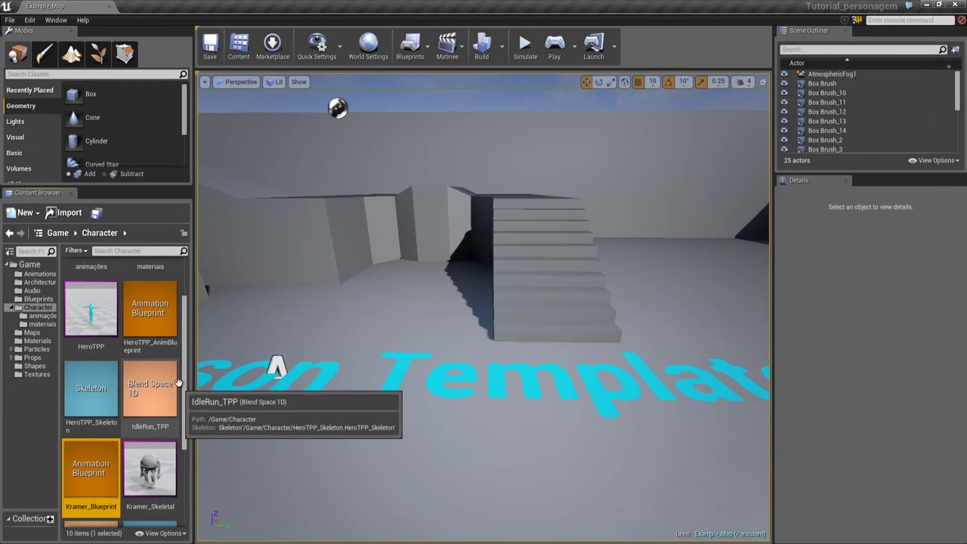
Create a new Blend Space 1D based on Kramer_Skeletal_Skeleton
{"action": "scroll", "coordinate": [151, 423], "scroll_direction": "down", "scroll_amount": 2}
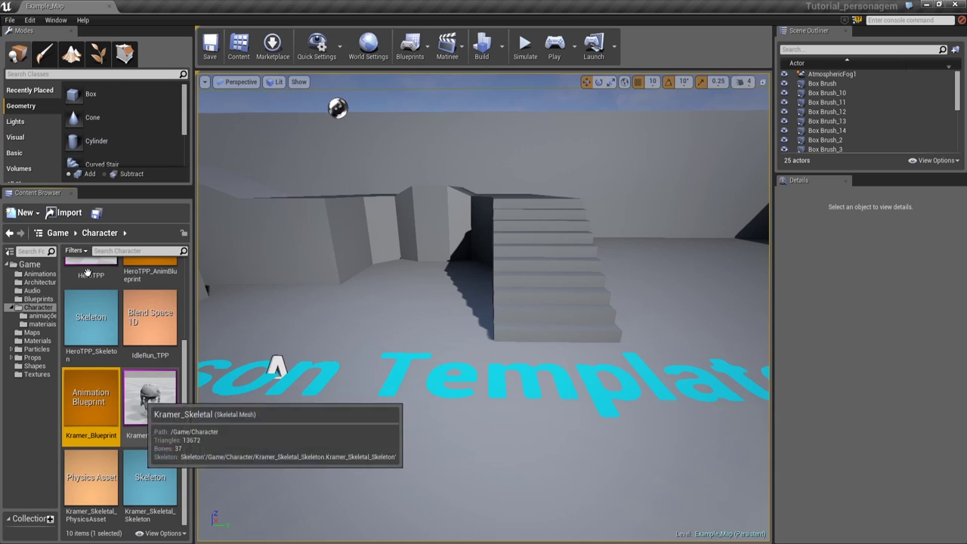
{"action": "left_click", "coordinate": [22, 214]}
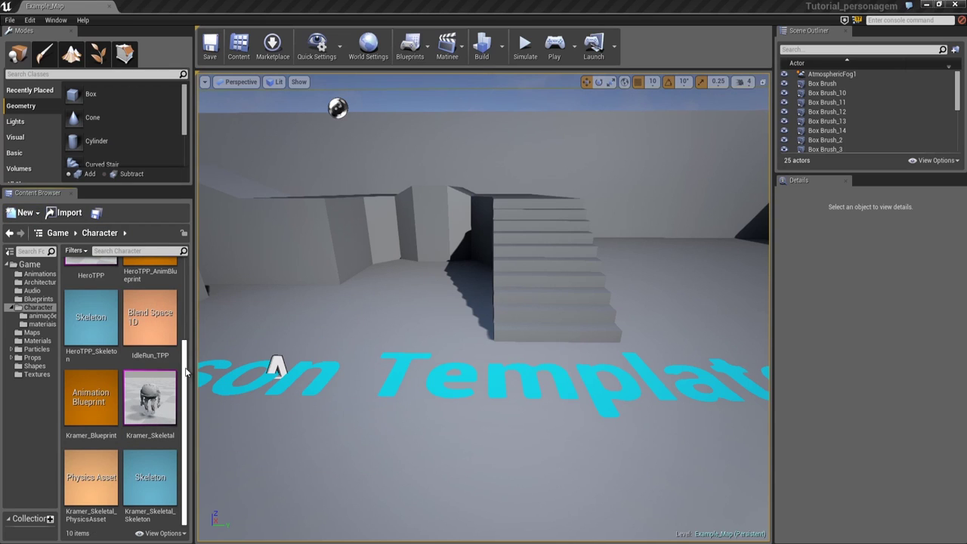
{"action": "left_click", "coordinate": [30, 215]}
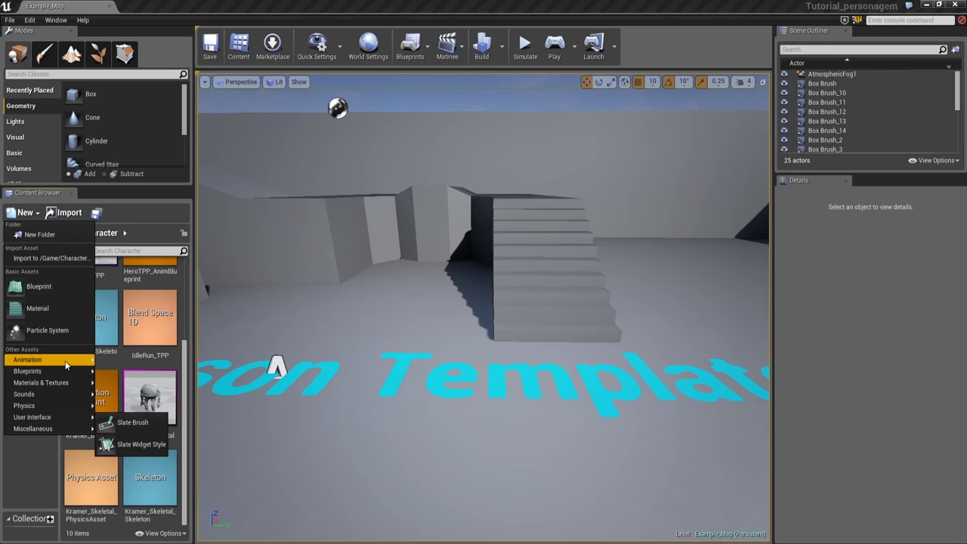
{"action": "mouse_move", "coordinate": [45, 360]}
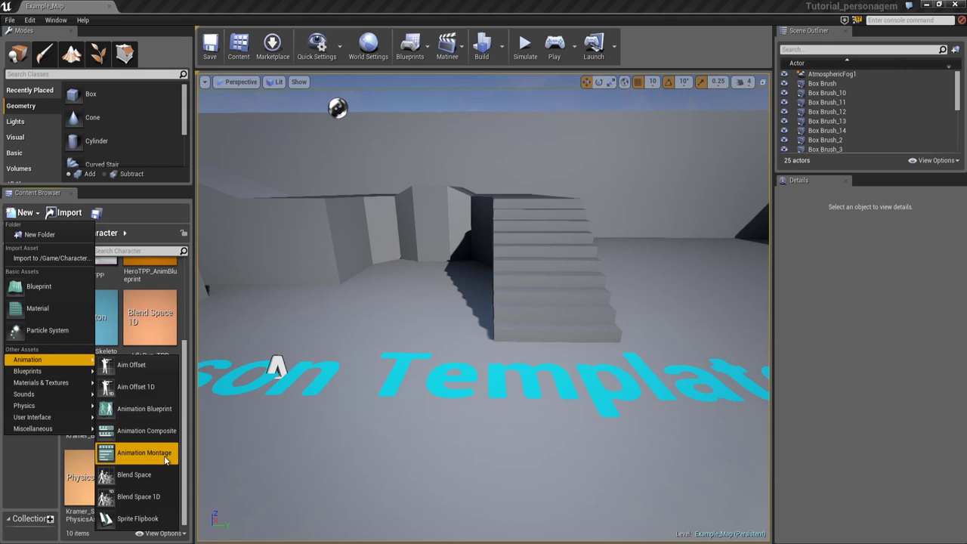
{"action": "left_click", "coordinate": [153, 503]}
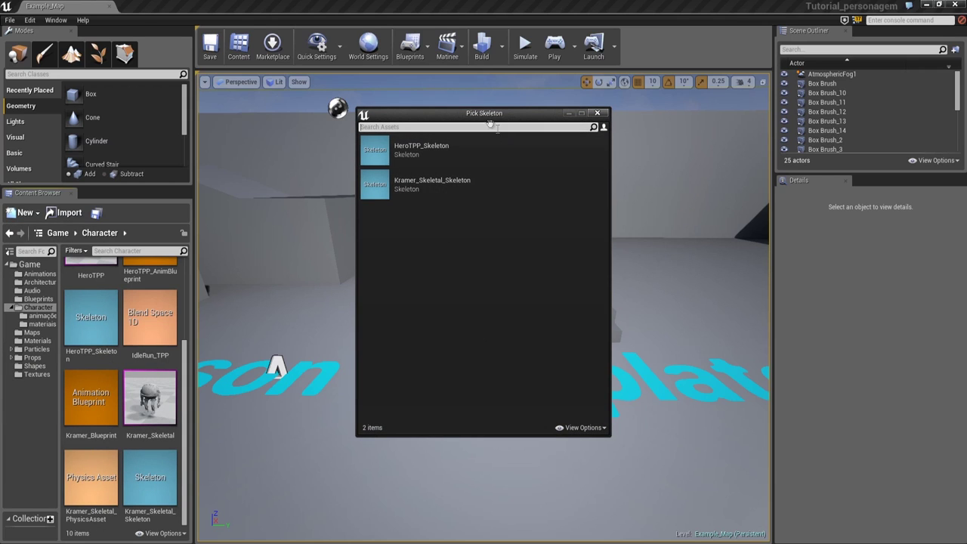
{"action": "left_click", "coordinate": [422, 185]}
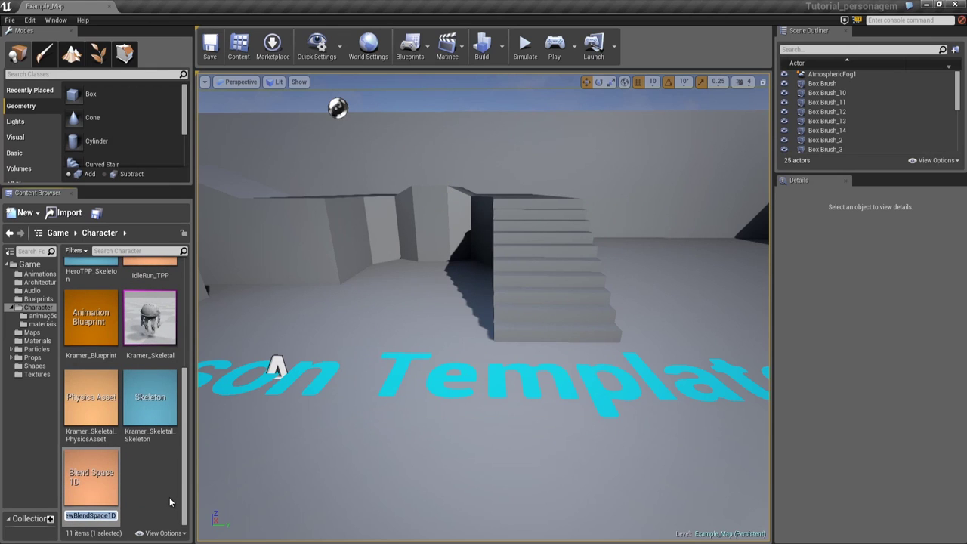
Name the blend space Kramer_IdleRun, dropping the slash, and open it for editing
{"action": "type", "text": "Krame"}
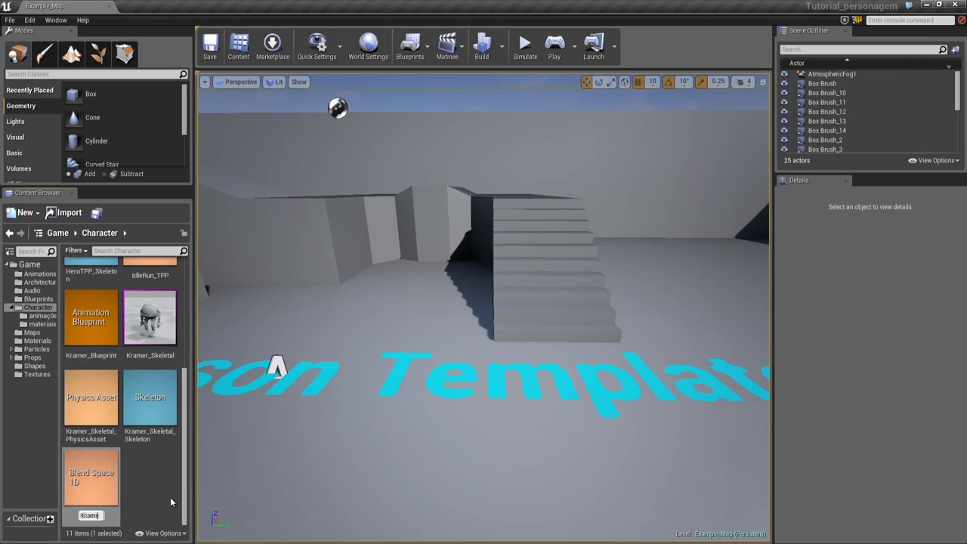
{"action": "type", "text": "r_I"}
{"action": "type", "text": "dle/Run"}
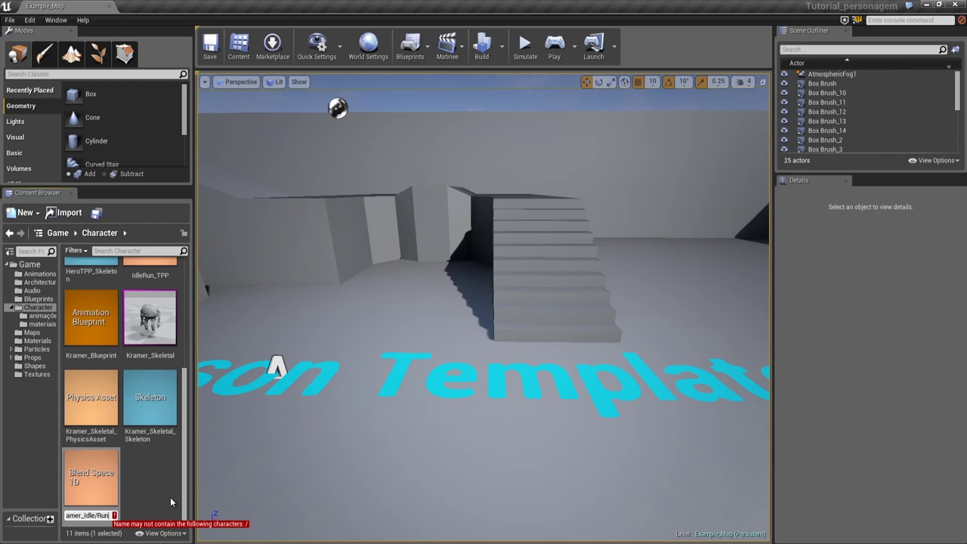
{"action": "key", "text": "Left"}
{"action": "key", "text": "Left"}
{"action": "key", "text": "Left"}
{"action": "key", "text": "BackSpace"}
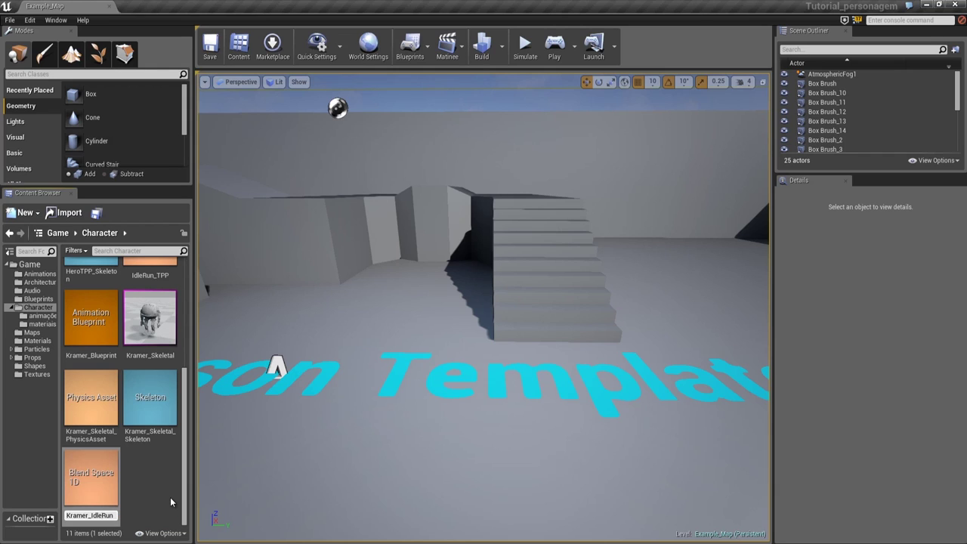
{"action": "key", "text": "Return"}
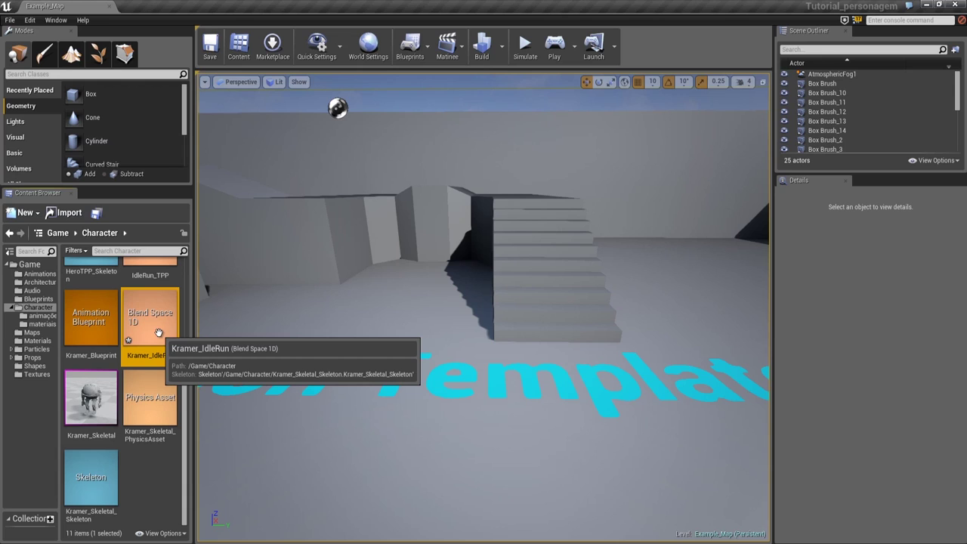
{"action": "double_click", "coordinate": [159, 332]}
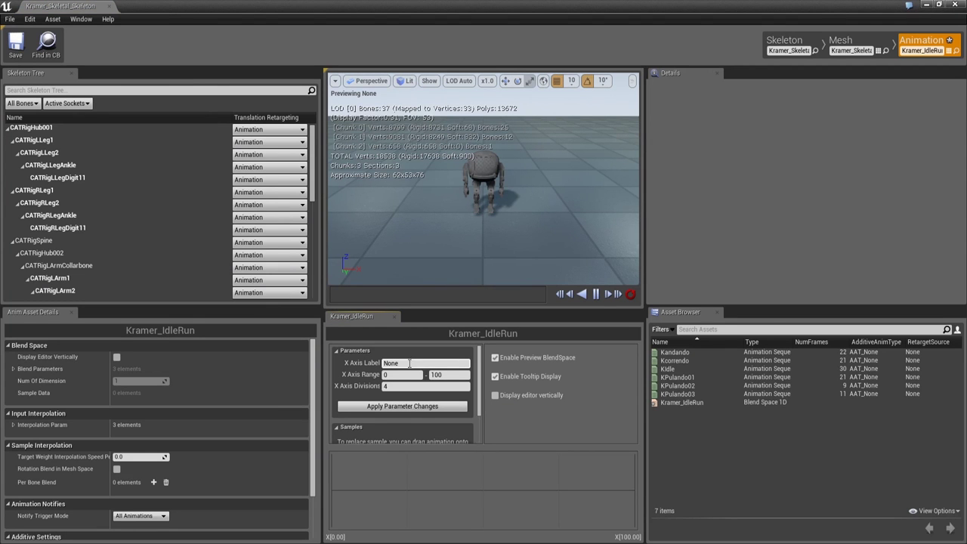
Preview the Kcorrendo and KPulando01–03 animations from the Asset Browser
{"action": "scroll", "coordinate": [415, 426], "scroll_direction": "down", "scroll_amount": 3}
{"action": "scroll", "coordinate": [416, 425], "scroll_direction": "up", "scroll_amount": 3}
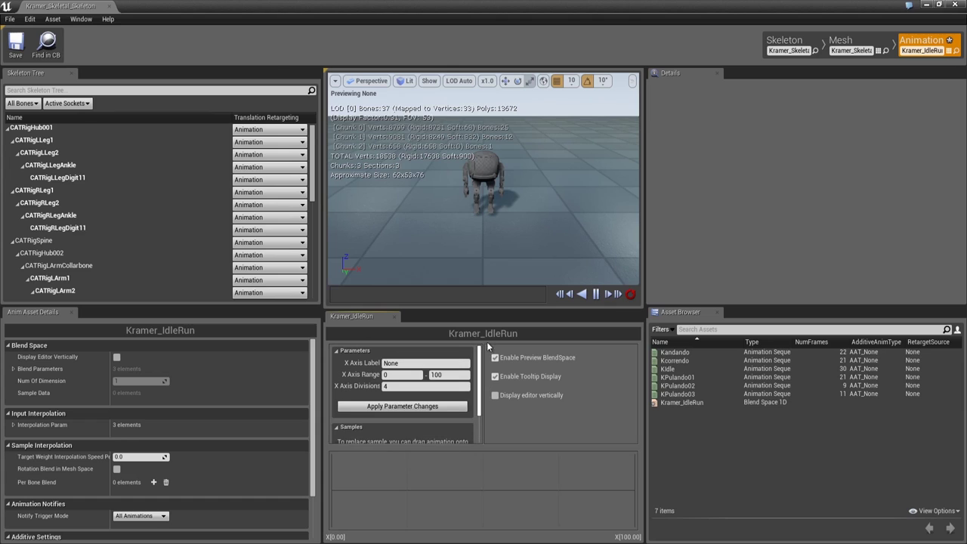
{"action": "left_click", "coordinate": [690, 360]}
{"action": "left_click", "coordinate": [684, 377]}
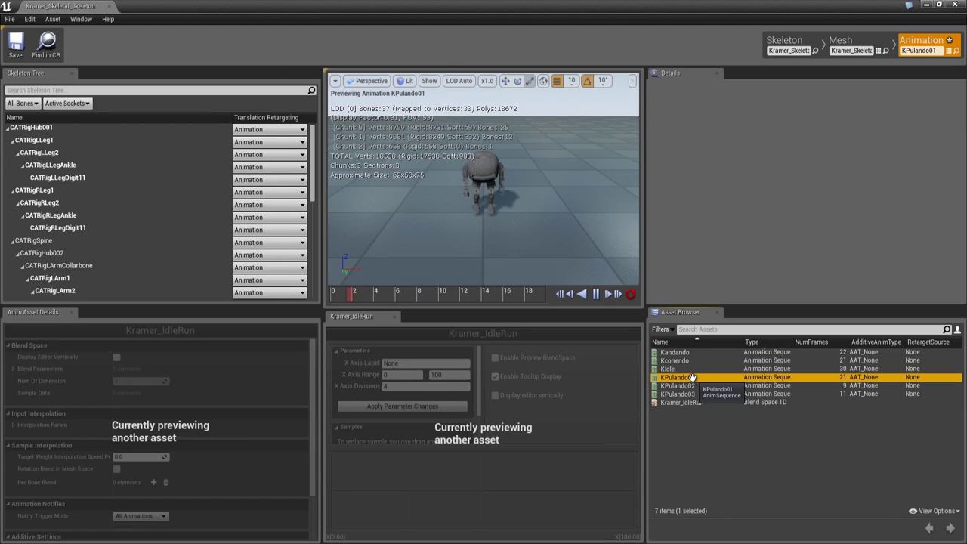
{"action": "left_click", "coordinate": [686, 385]}
{"action": "left_click", "coordinate": [680, 394]}
{"action": "left_click", "coordinate": [674, 403]}
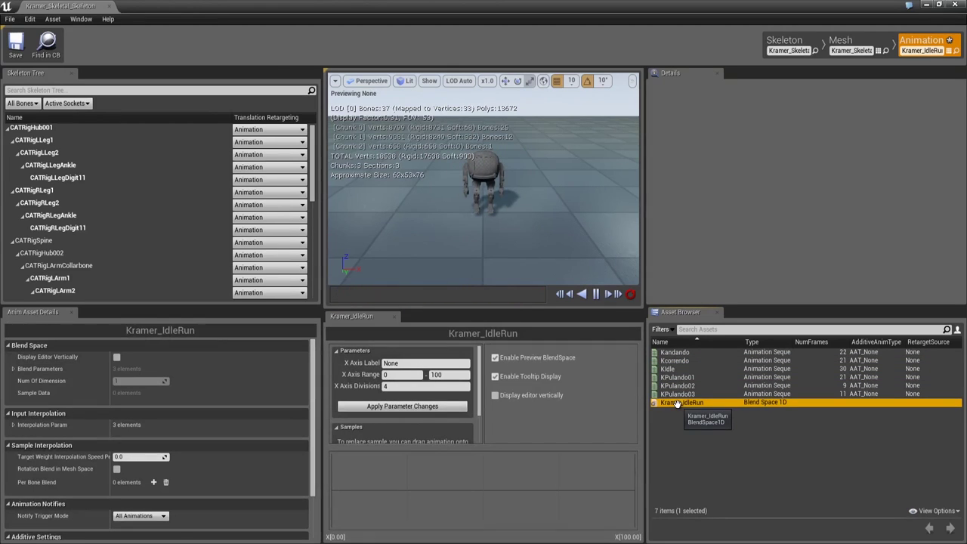
Label the X axis Velocidade with maximum 375 and apply the parameter changes
{"action": "left_click", "coordinate": [390, 363]}
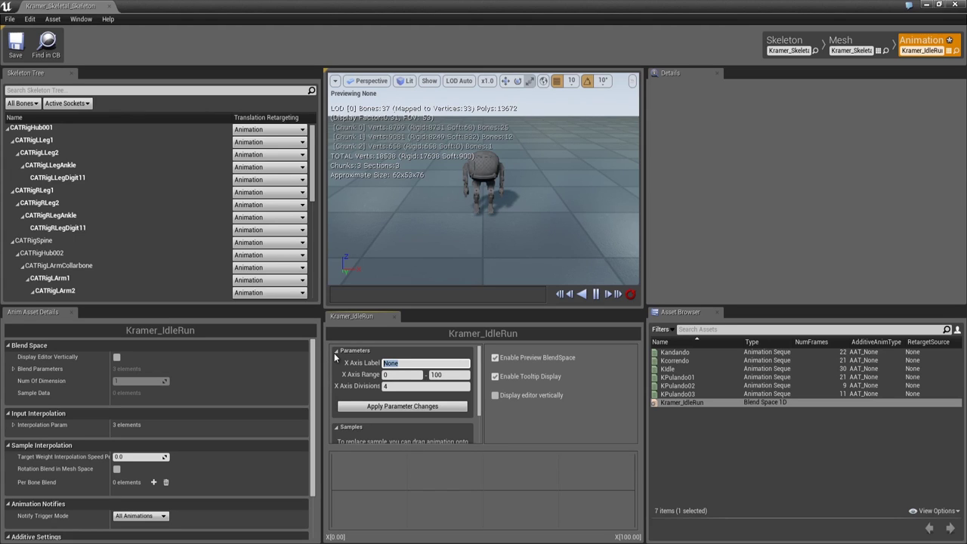
{"action": "type", "text": "Velocidad"}
{"action": "key", "text": "Return"}
{"action": "left_click", "coordinate": [454, 375]}
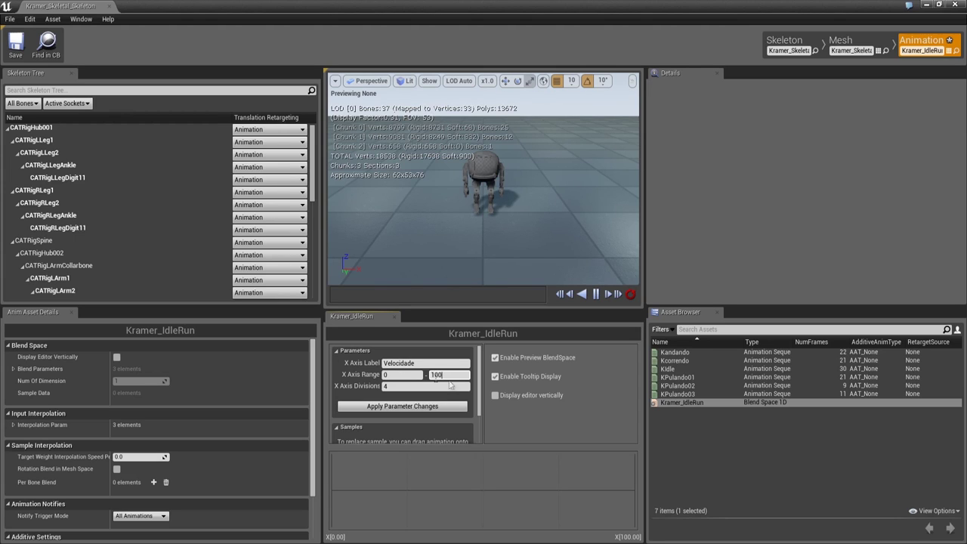
{"action": "double_click", "coordinate": [453, 375]}
{"action": "type", "text": "375"}
{"action": "key", "text": "Tab"}
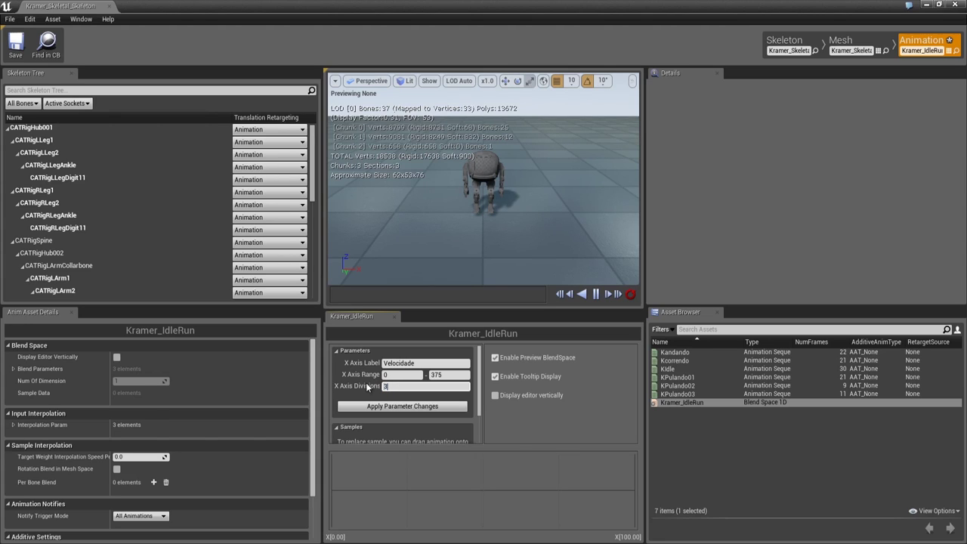
{"action": "left_click", "coordinate": [376, 407]}
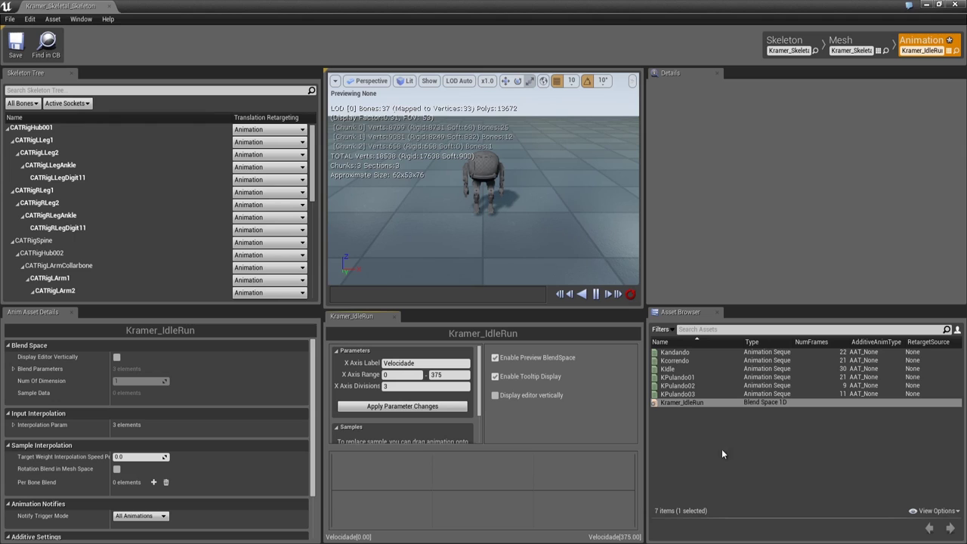
{"action": "left_click", "coordinate": [679, 368]}
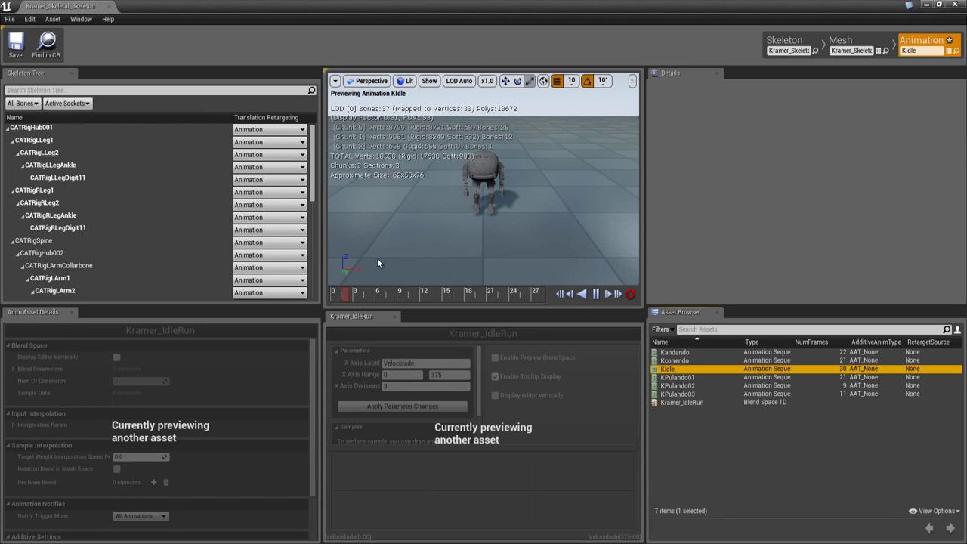
Drag KIdle, Kandando and Kcorrendo onto the Kramer_IdleRun sample grid, then close the editor
{"action": "mouse_move", "coordinate": [673, 371]}
{"action": "left_mouse_down"}
{"action": "mouse_move", "coordinate": [488, 491]}
{"action": "mouse_move", "coordinate": [333, 492]}
{"action": "left_mouse_up"}
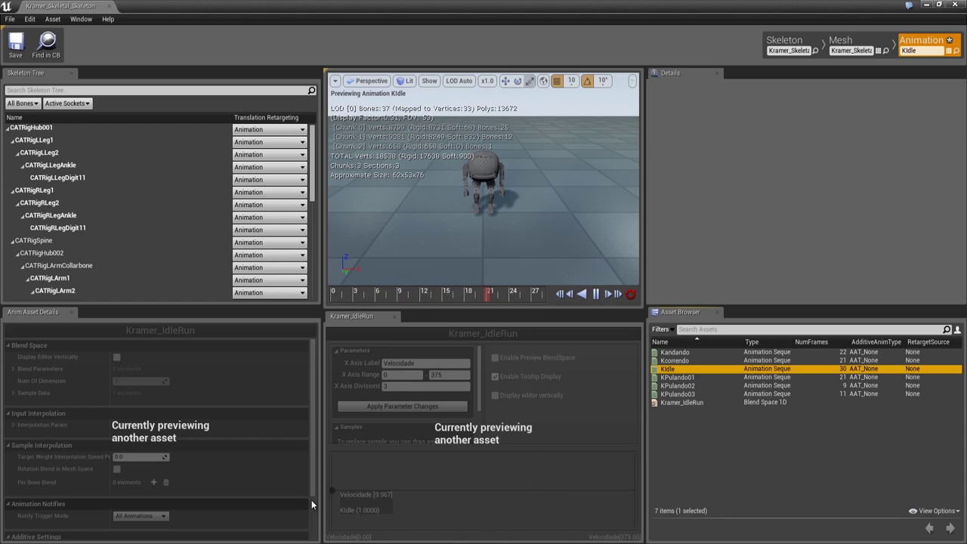
{"action": "left_click", "coordinate": [684, 402]}
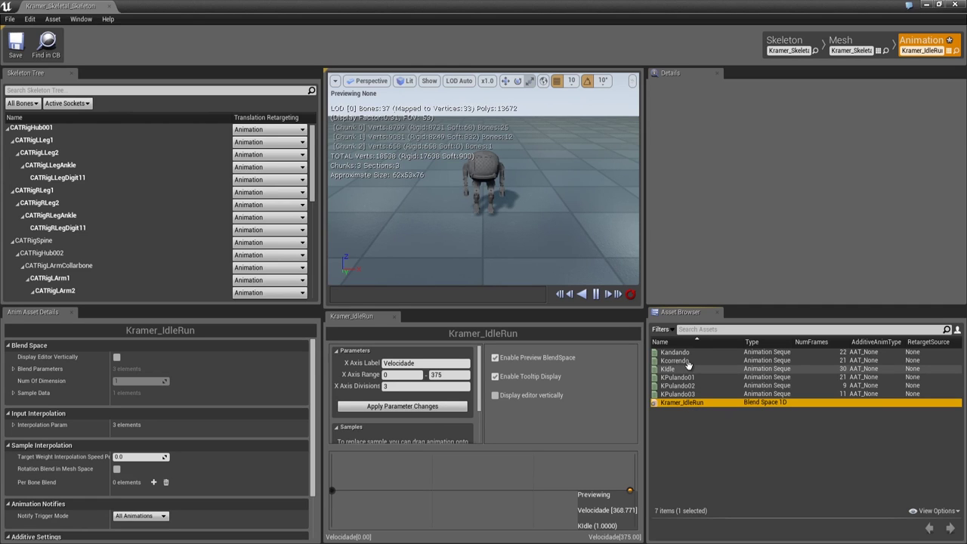
{"action": "left_click", "coordinate": [689, 352]}
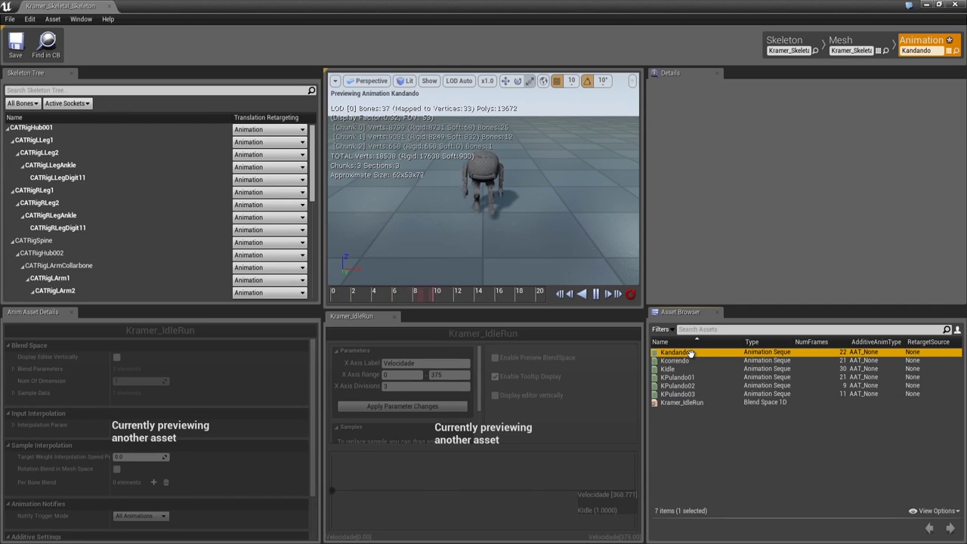
{"action": "mouse_move", "coordinate": [690, 353]}
{"action": "left_mouse_down"}
{"action": "mouse_move", "coordinate": [418, 493]}
{"action": "mouse_move", "coordinate": [432, 490]}
{"action": "left_mouse_up"}
{"action": "left_click", "coordinate": [674, 361]}
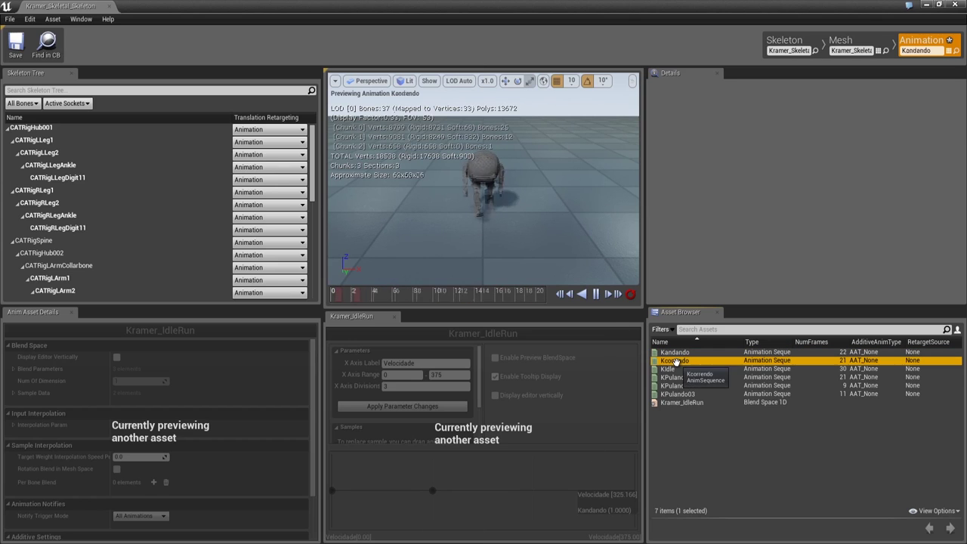
{"action": "left_click_drag", "start_coordinate": [669, 369], "coordinate": [633, 490]}
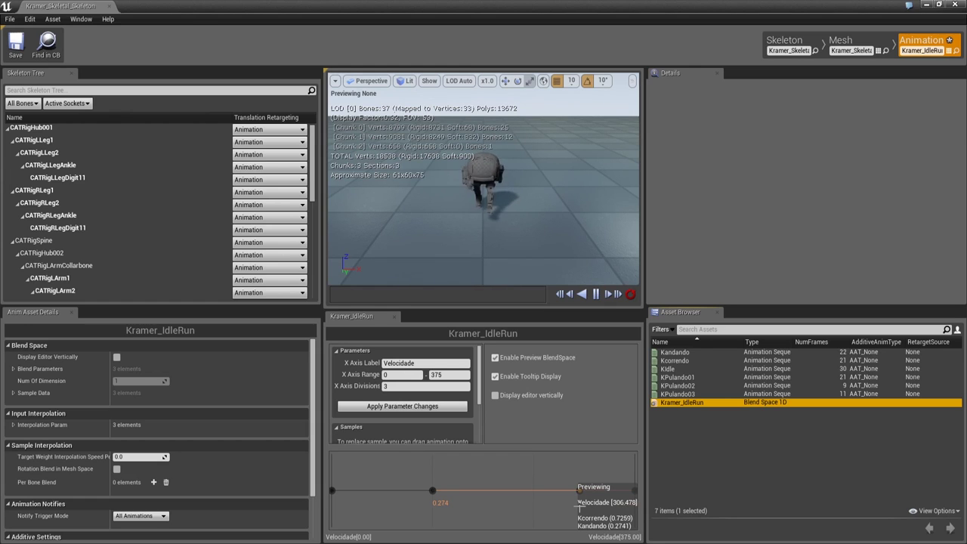
{"action": "left_click", "coordinate": [736, 481]}
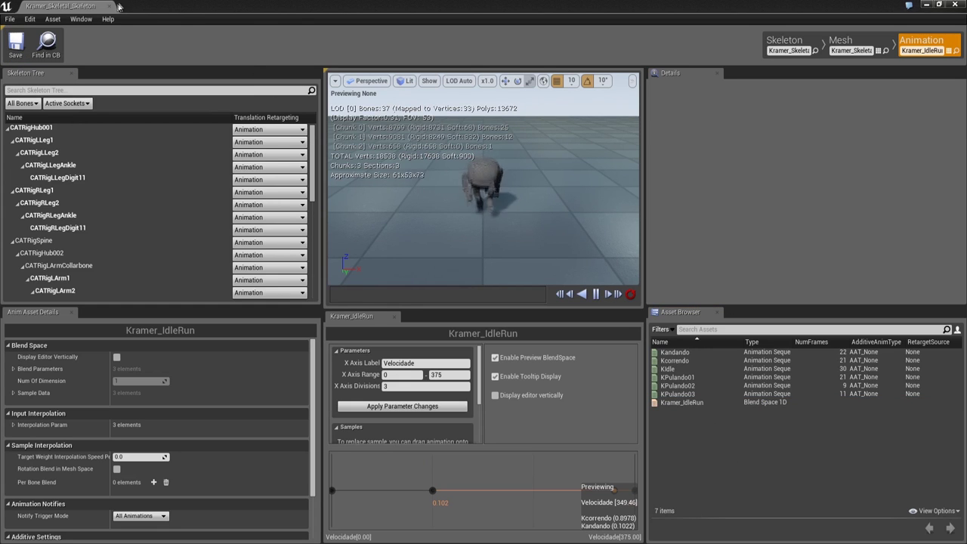
{"action": "left_click", "coordinate": [108, 7]}
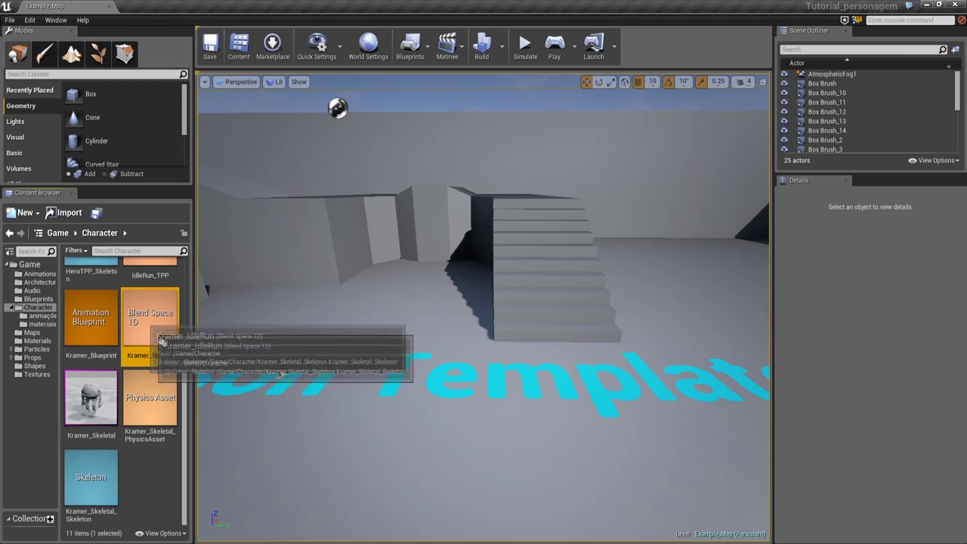
Open Kramer_Blueprint from the Content Browser in the Animation Blueprint editor
{"action": "left_click", "coordinate": [90, 321]}
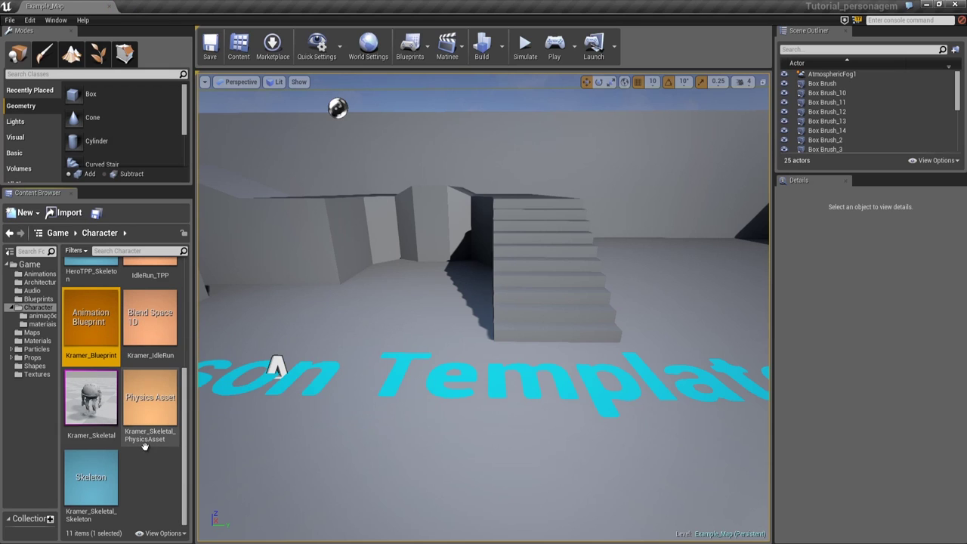
{"action": "double_click", "coordinate": [98, 324]}
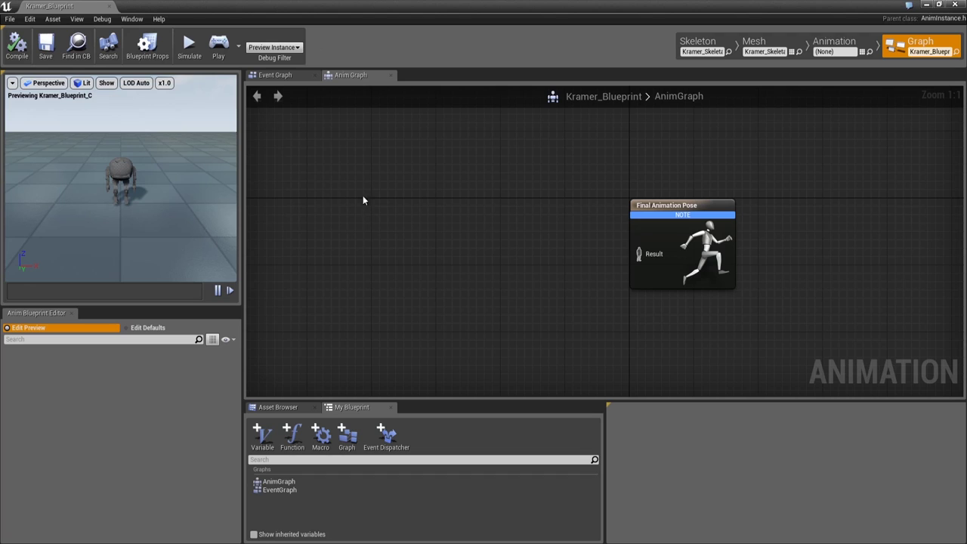
In the Event Graph, add an Event Blueprint Update Animation node
{"action": "left_click", "coordinate": [278, 76]}
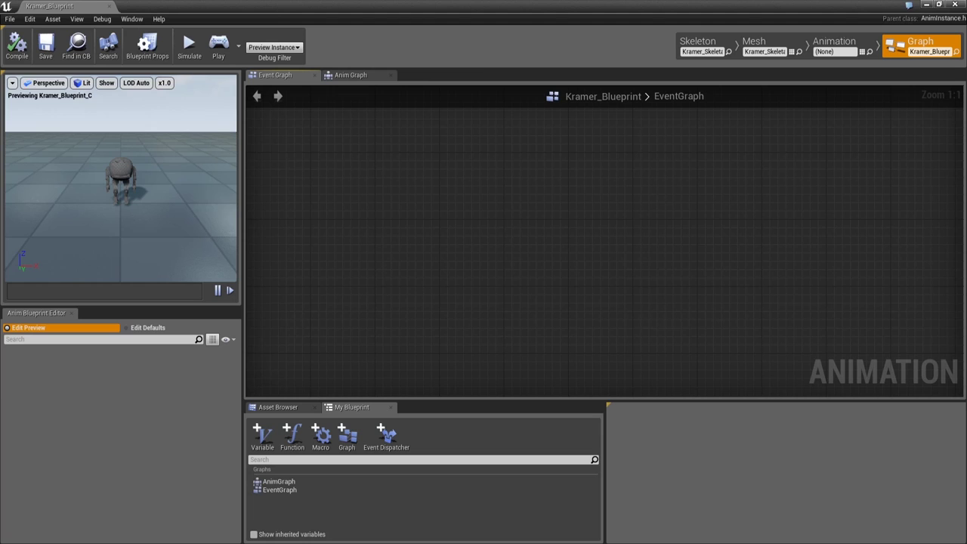
{"action": "right_click", "coordinate": [340, 189]}
{"action": "right_click", "coordinate": [367, 158]}
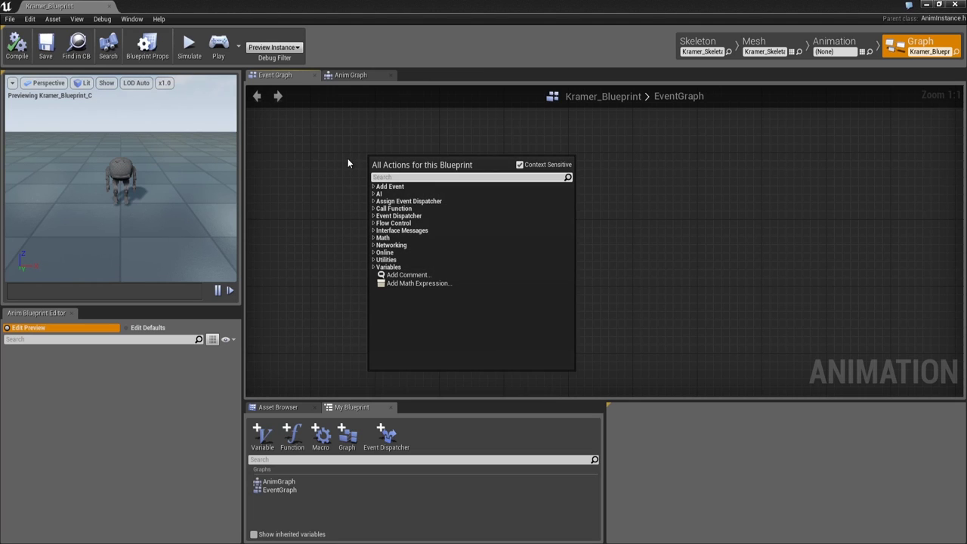
{"action": "type", "text": "event"}
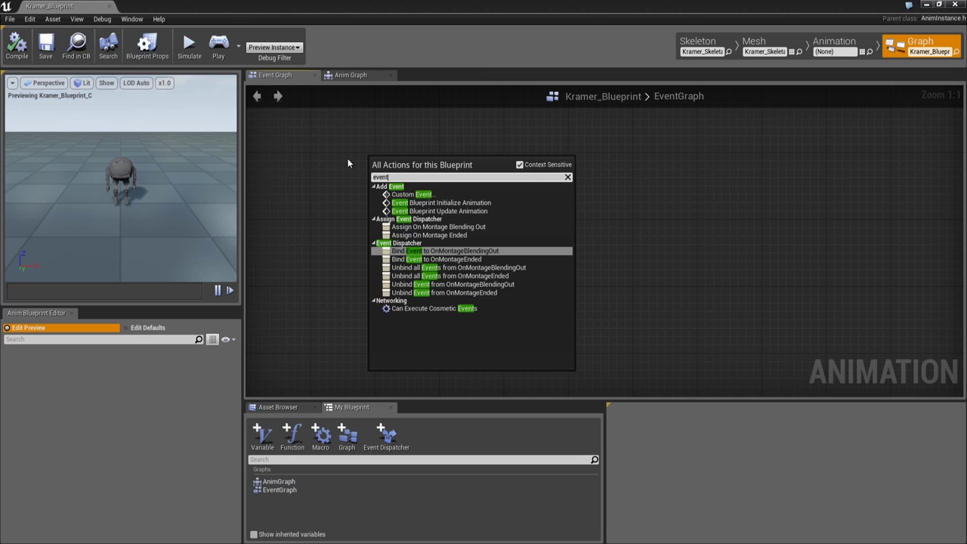
{"action": "type", "text": " Blue"}
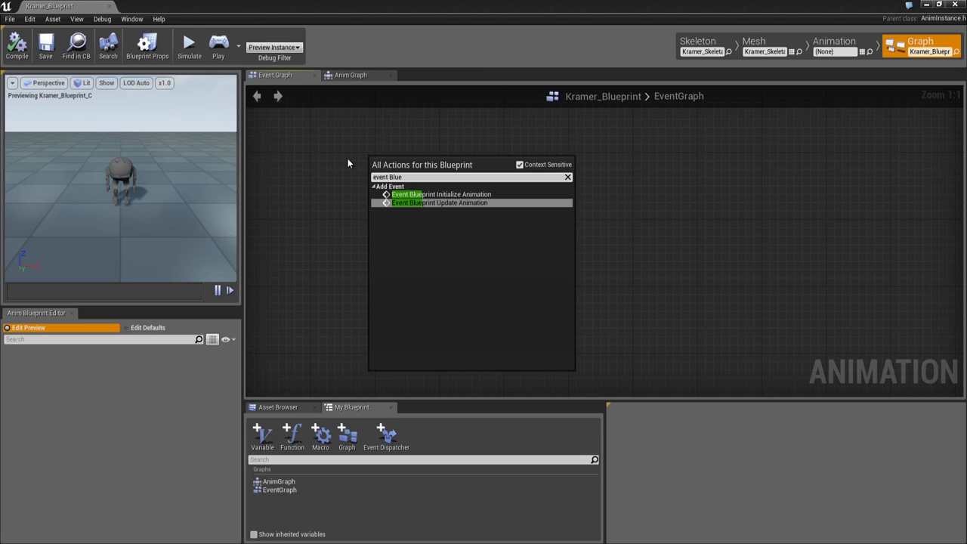
{"action": "key", "text": "Return"}
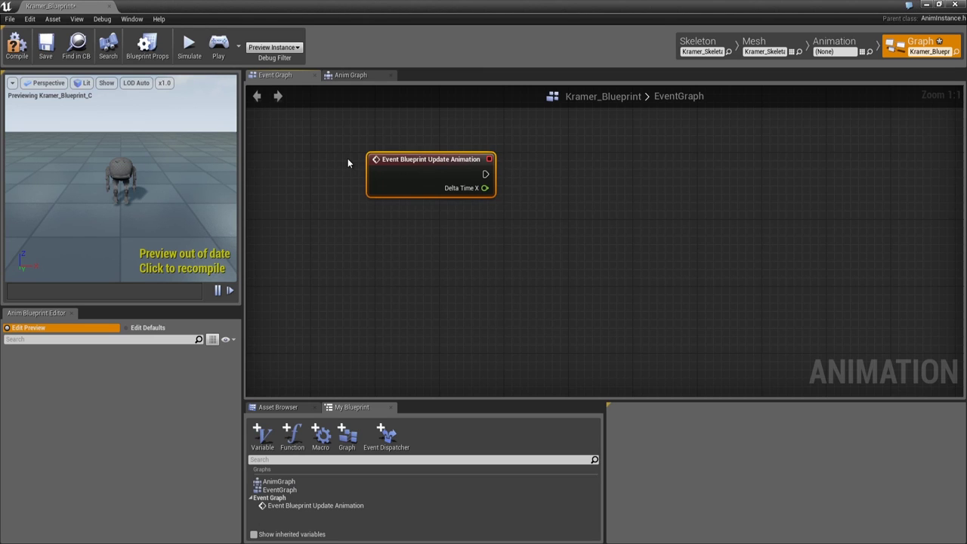
Wire the update event's execution output into a new IsValid node
{"action": "left_click_drag", "start_coordinate": [414, 161], "coordinate": [361, 203]}
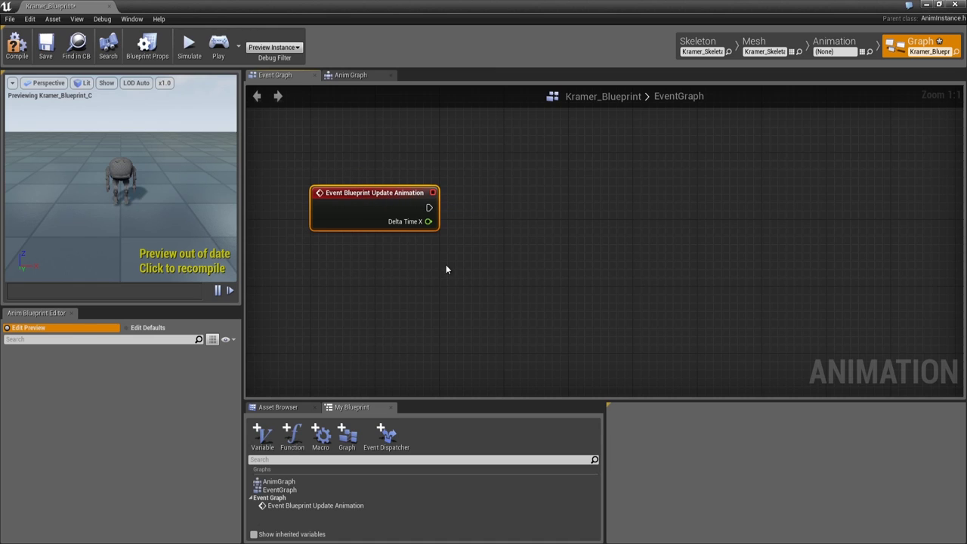
{"action": "left_click_drag", "start_coordinate": [428, 205], "coordinate": [497, 216]}
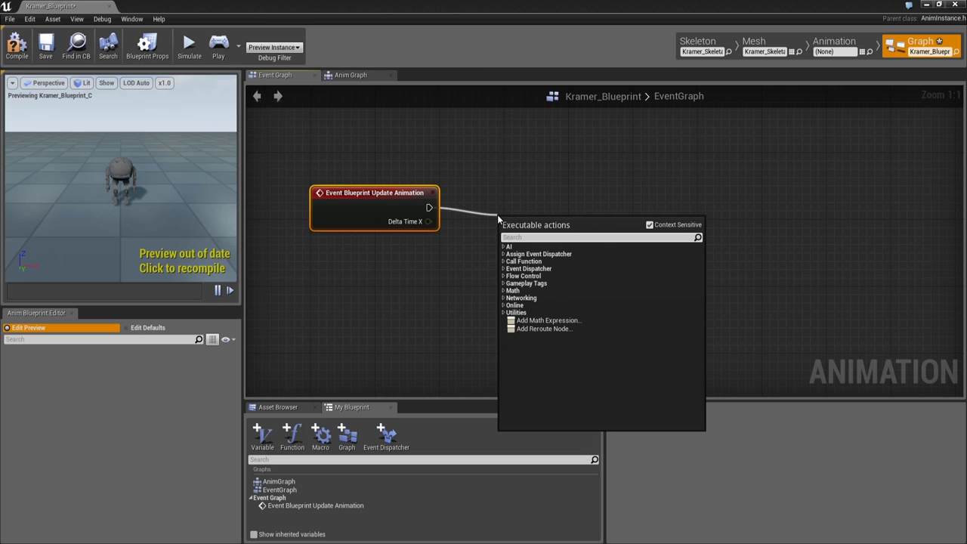
{"action": "type", "text": "is"}
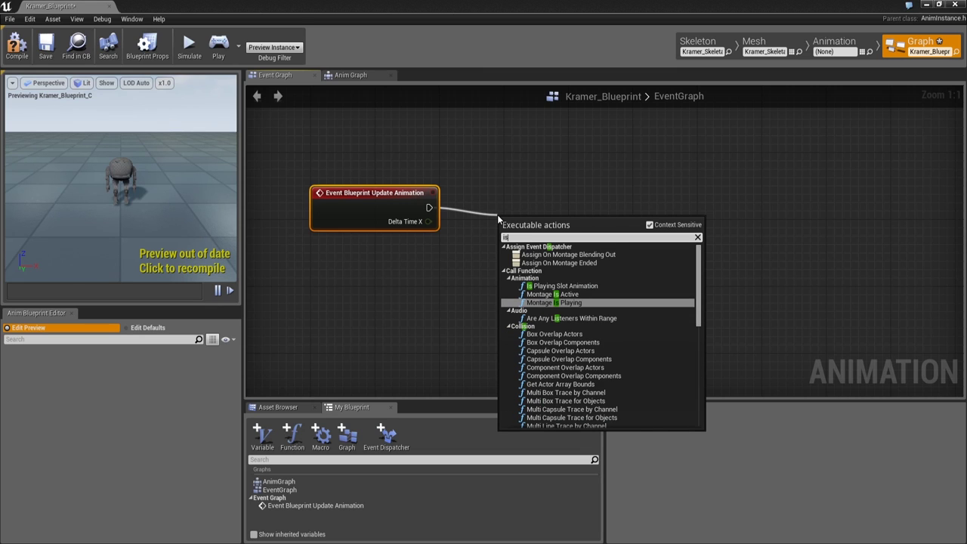
{"action": "type", "text": " vali"}
{"action": "key", "text": "Return"}
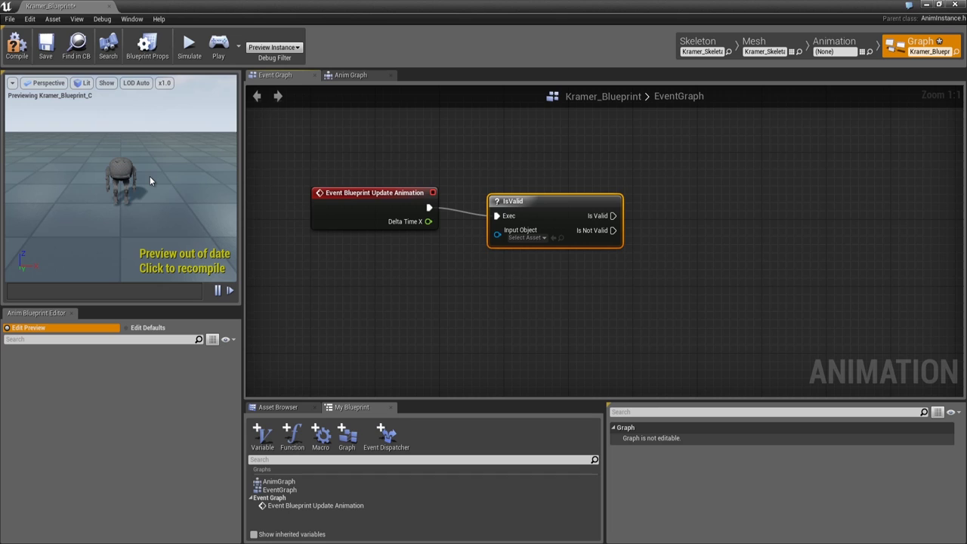
Add a Try Get Pawn Owner node and connect it to IsValid's Input Object
{"action": "right_click", "coordinate": [418, 282]}
{"action": "left_click", "coordinate": [465, 264]}
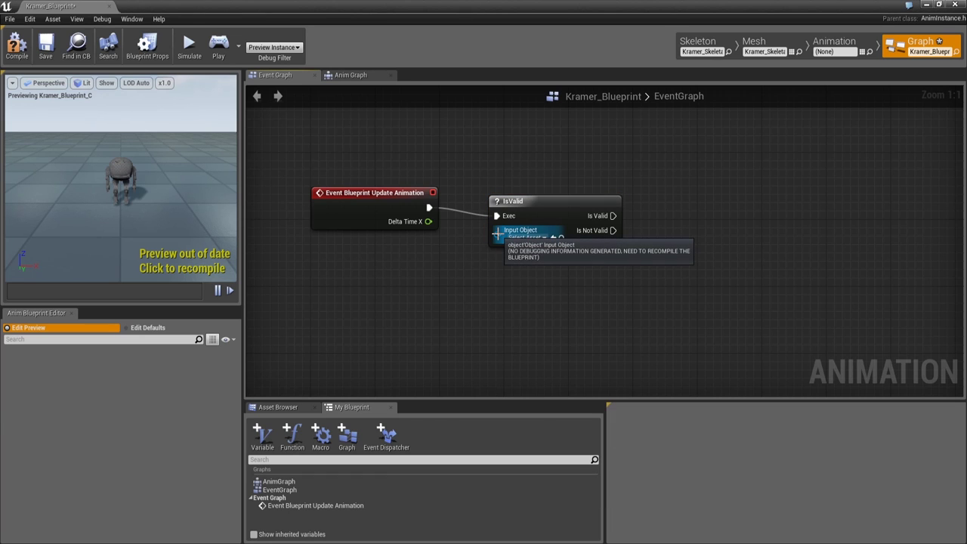
{"action": "right_click", "coordinate": [367, 327]}
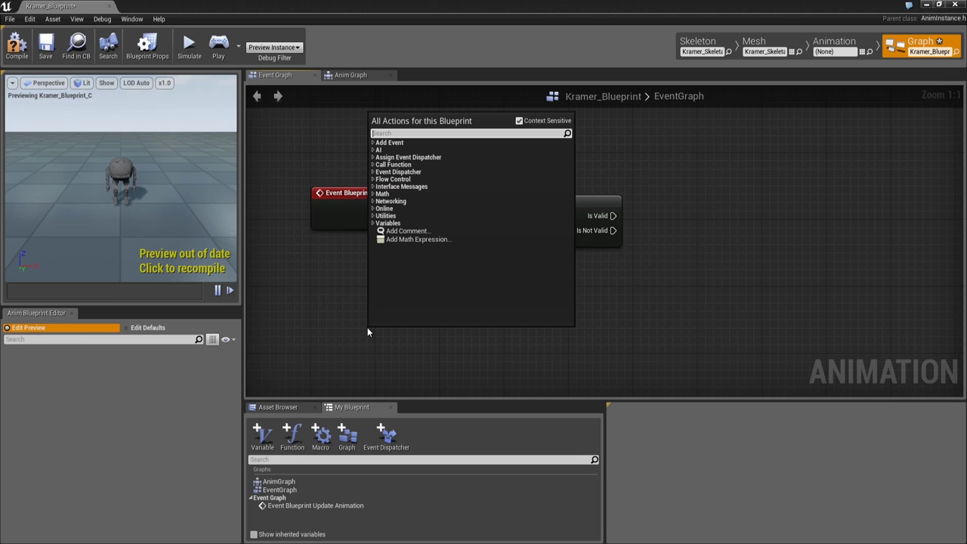
{"action": "type", "text": "get Pawn"}
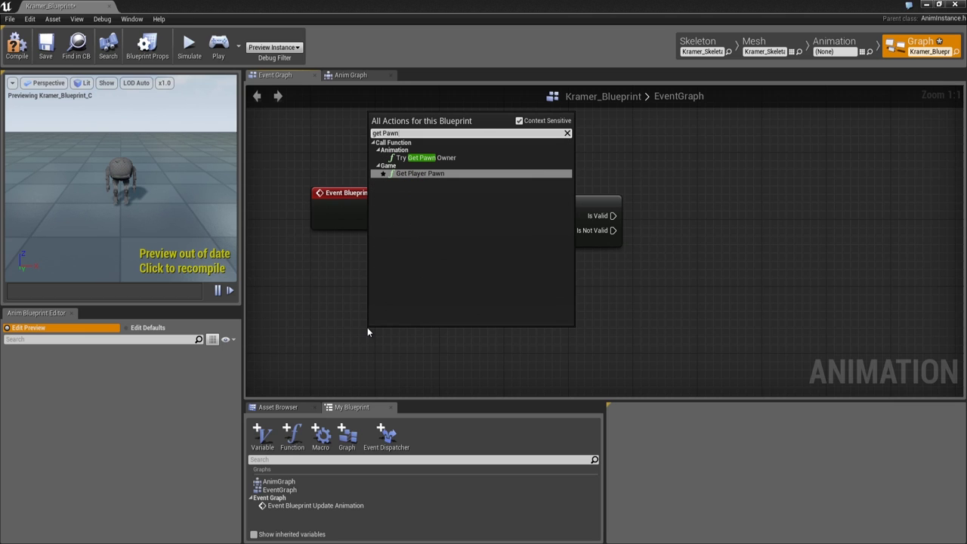
{"action": "key", "text": "Up"}
{"action": "key", "text": "Return"}
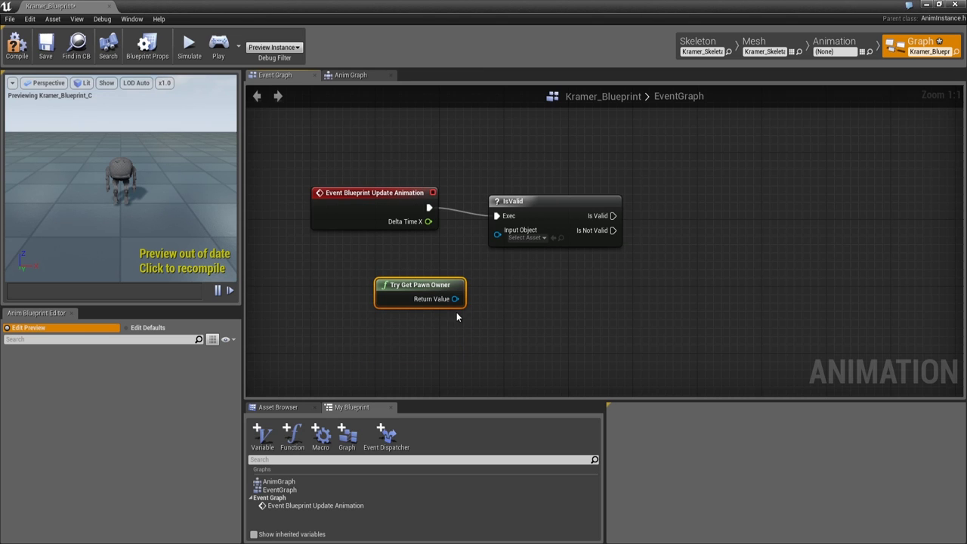
{"action": "left_click_drag", "start_coordinate": [454, 298], "coordinate": [498, 238]}
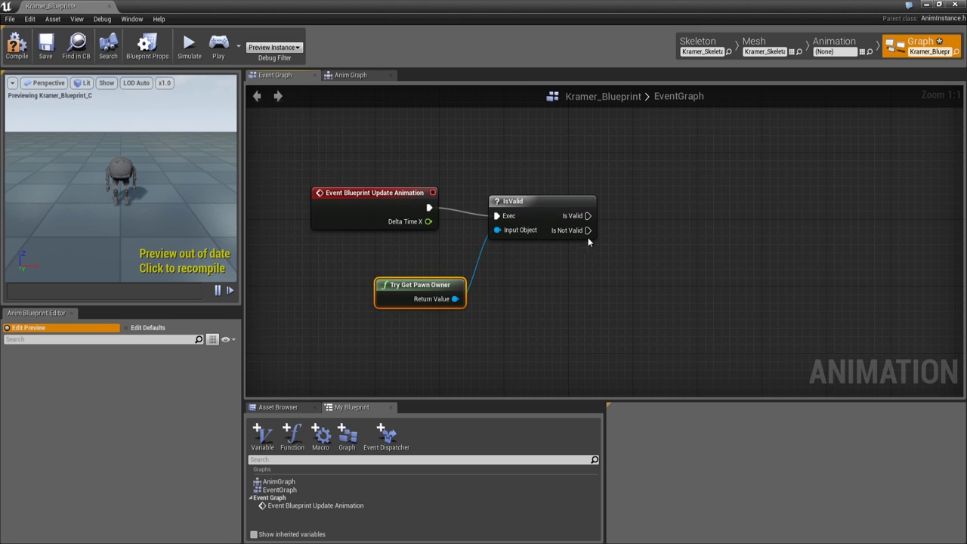
Arrange Try Get Pawn Owner and IsValid side by side and select both
{"action": "left_click_drag", "start_coordinate": [587, 216], "coordinate": [830, 256]}
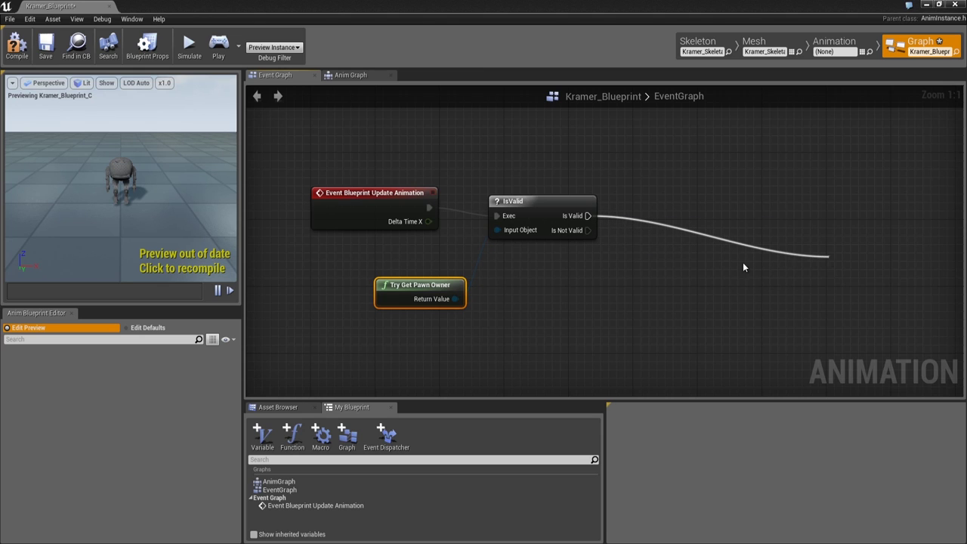
{"action": "left_click", "coordinate": [529, 287]}
{"action": "left_click_drag", "start_coordinate": [418, 281], "coordinate": [482, 274]}
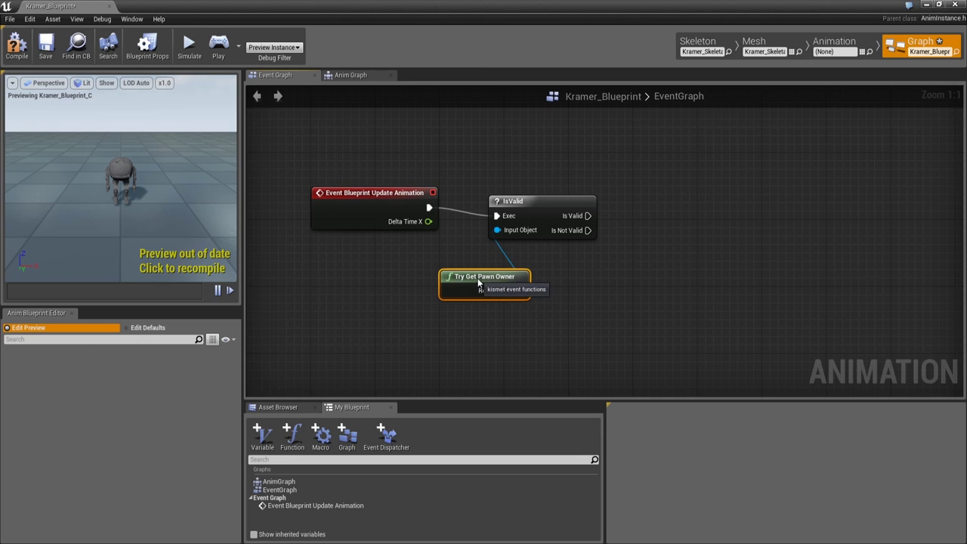
{"action": "mouse_move", "coordinate": [543, 202]}
{"action": "left_mouse_down"}
{"action": "mouse_move", "coordinate": [608, 210]}
{"action": "mouse_move", "coordinate": [599, 210]}
{"action": "left_mouse_up"}
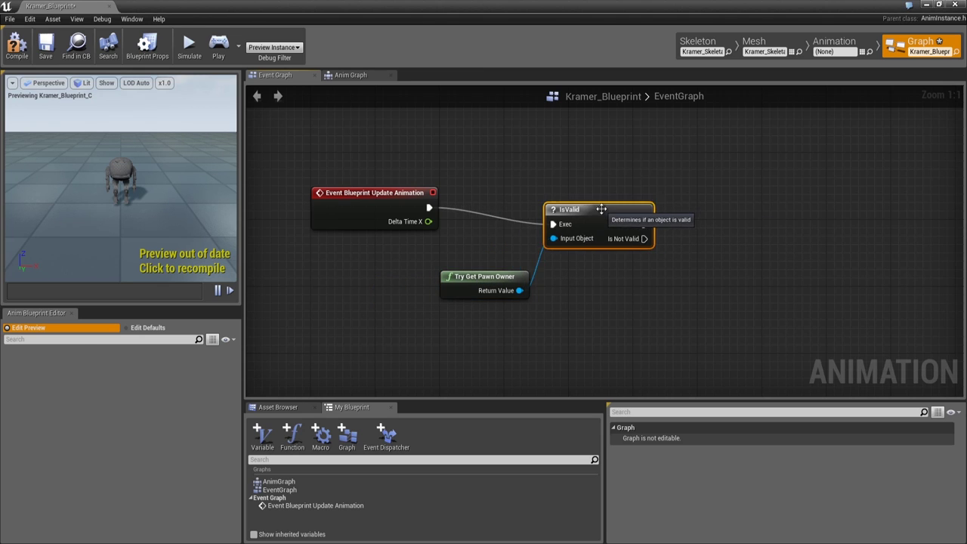
{"action": "right_click_drag", "start_coordinate": [650, 335], "coordinate": [567, 301]}
{"action": "left_click_drag", "start_coordinate": [572, 306], "coordinate": [389, 168]}
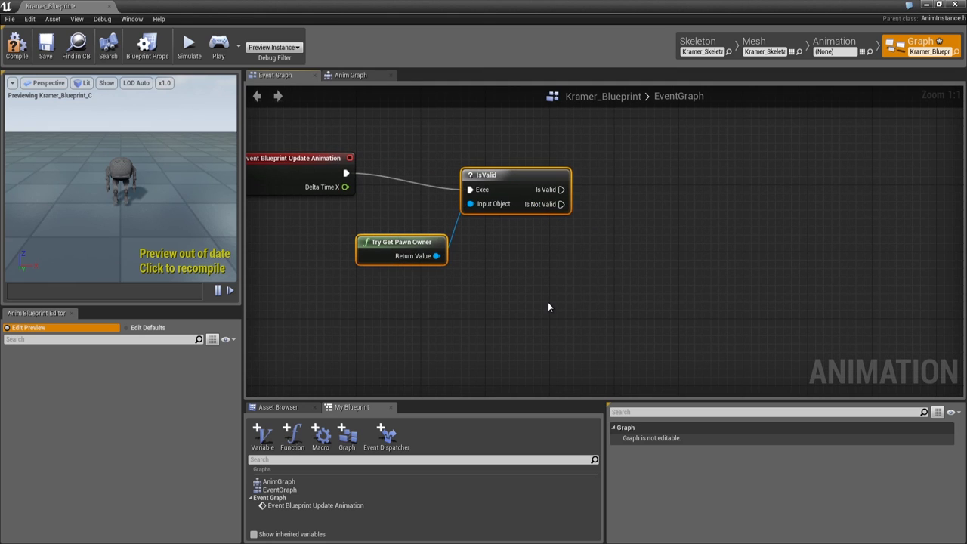
Wrap IsValid and Try Get Pawn Owner in a comment titled 'Ve se o Pawn é valido'
{"action": "key", "text": "c"}
{"action": "left_click_drag", "start_coordinate": [502, 147], "coordinate": [510, 145]}
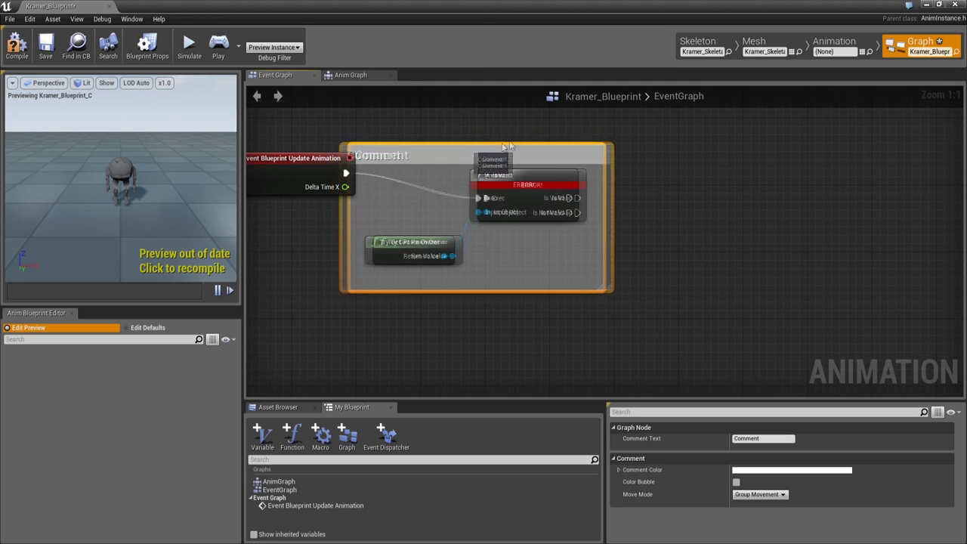
{"action": "right_click_drag", "start_coordinate": [625, 312], "coordinate": [565, 380]}
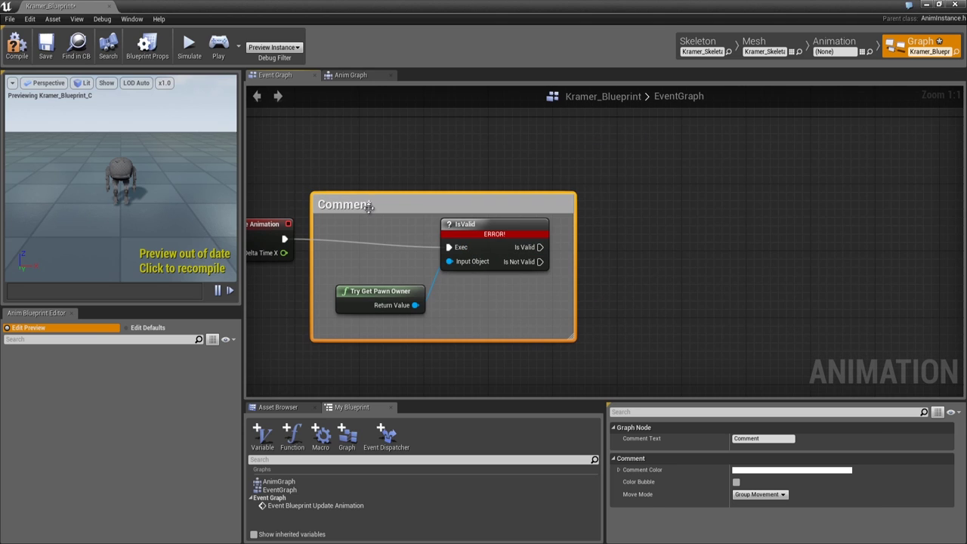
{"action": "double_click", "coordinate": [367, 207]}
{"action": "type", "text": "Ve se "}
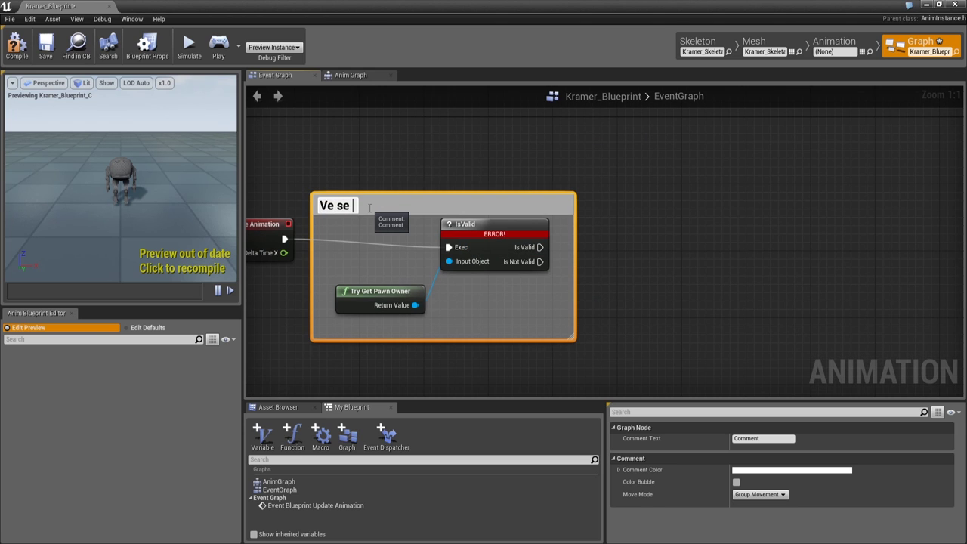
{"action": "type", "text": "o Pawn é valido"}
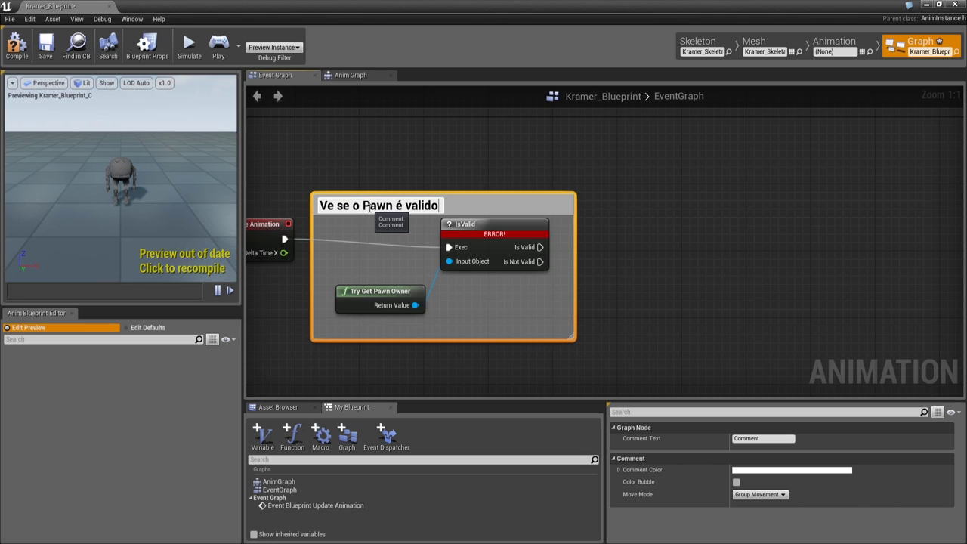
{"action": "key", "text": "Return"}
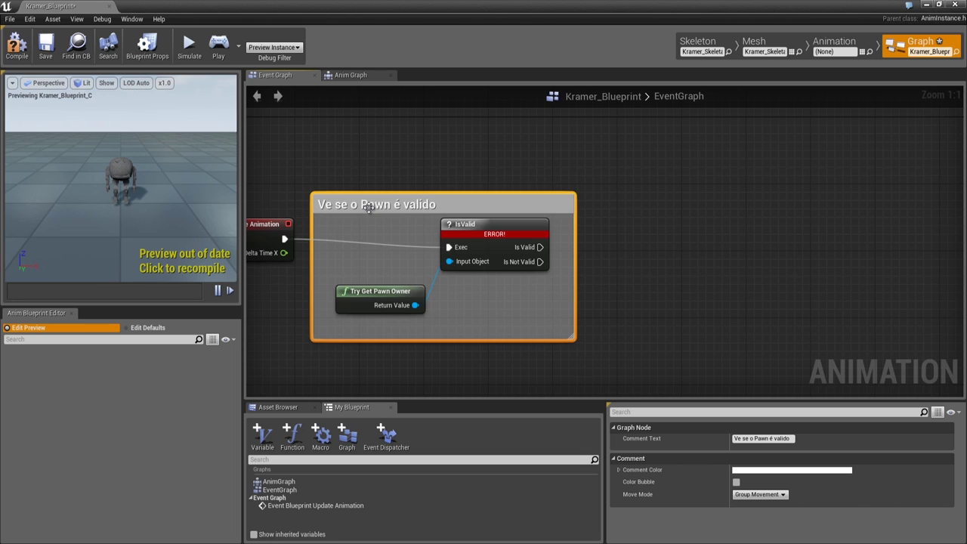
{"action": "right_click_drag", "start_coordinate": [368, 208], "coordinate": [188, 179]}
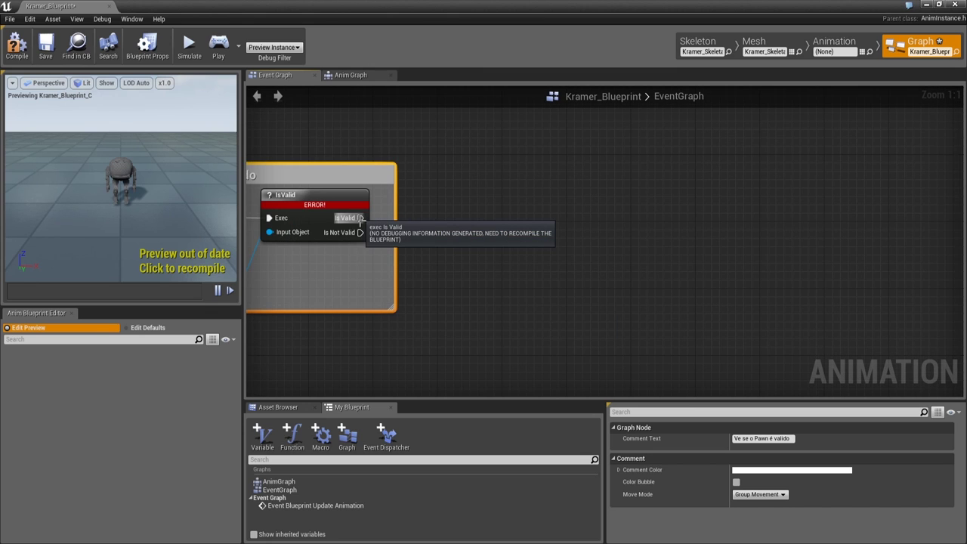
{"action": "right_click_drag", "start_coordinate": [426, 319], "coordinate": [555, 281]}
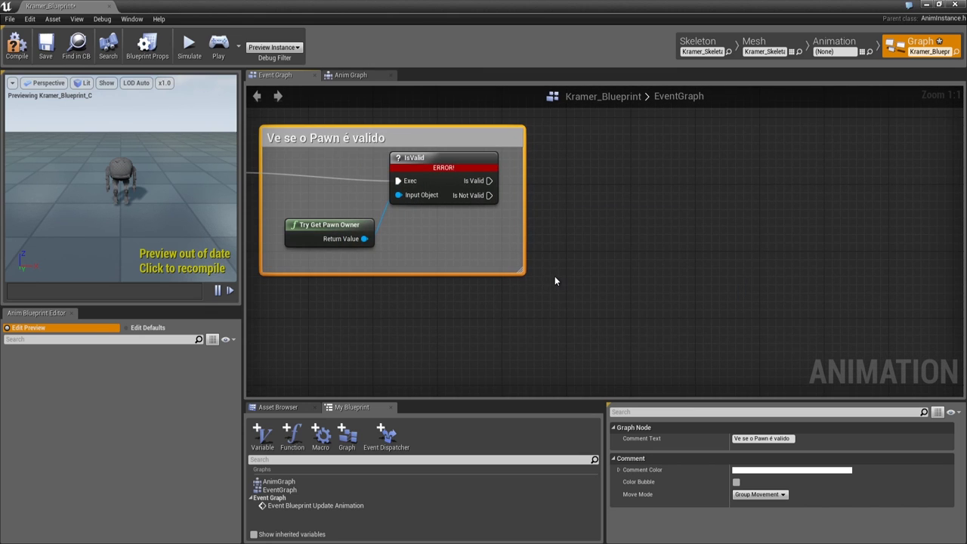
Add a Get Movement Component node wired from Try Get Pawn Owner's Return Value
{"action": "right_click", "coordinate": [564, 273]}
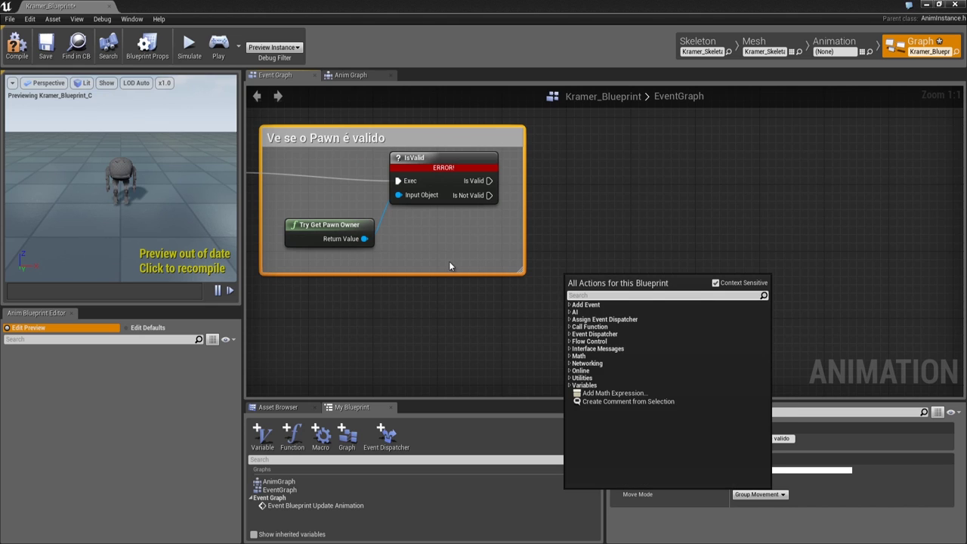
{"action": "left_click", "coordinate": [474, 266]}
{"action": "left_click_drag", "start_coordinate": [366, 241], "coordinate": [611, 264]}
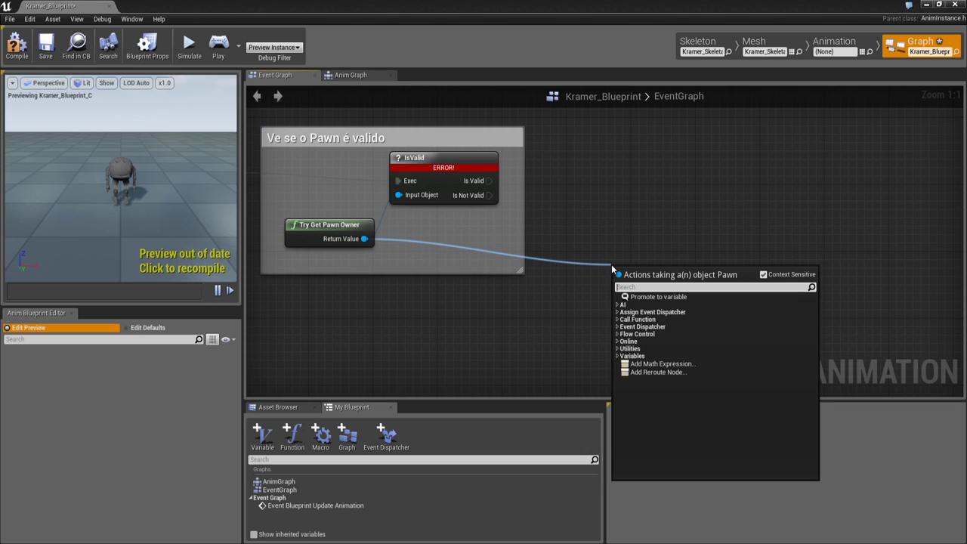
{"action": "type", "text": "m"}
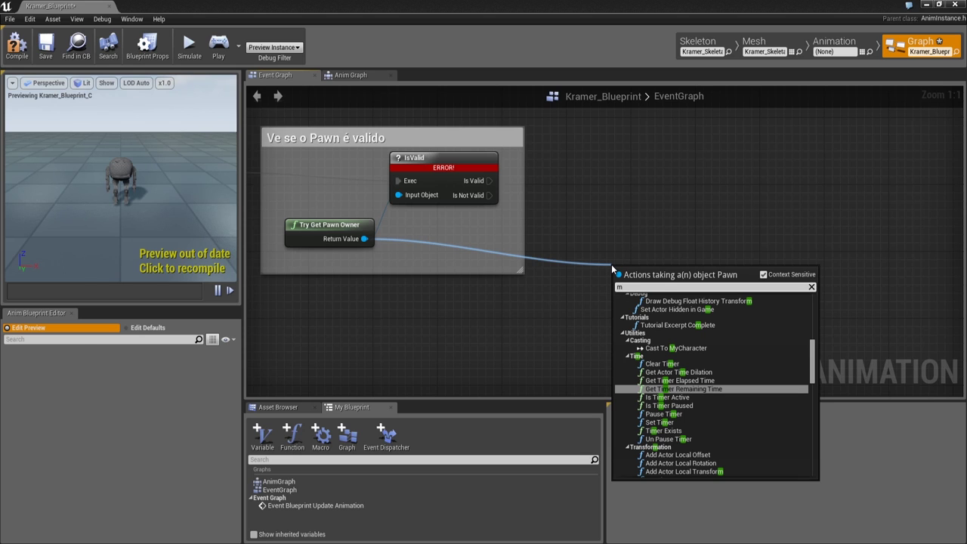
{"action": "type", "text": "ov"}
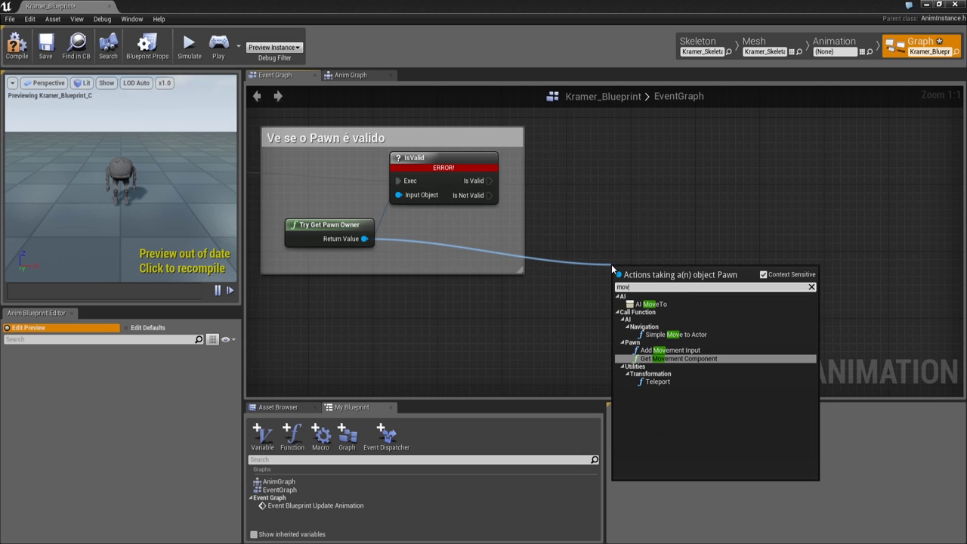
{"action": "key", "text": "Return"}
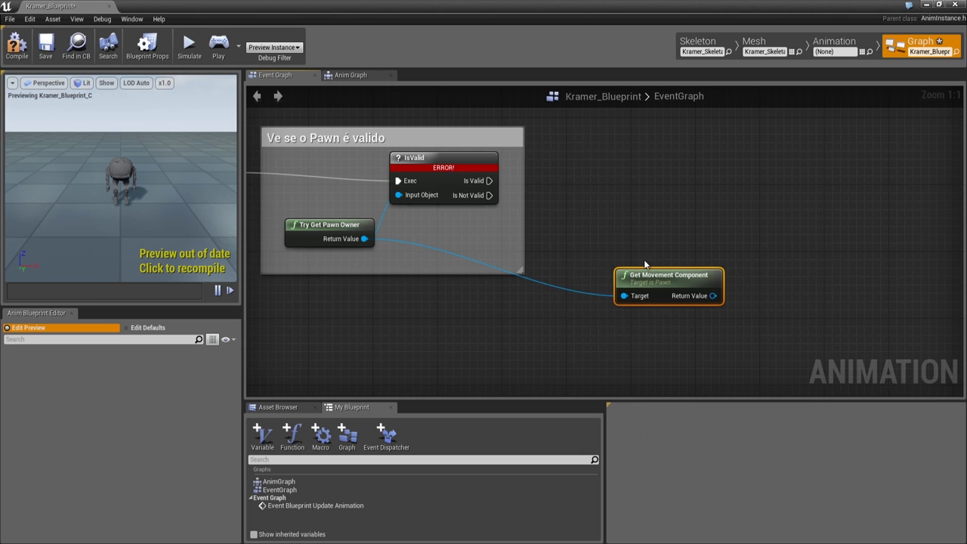
Feed Get Movement Component into a new Is Falling node aligned beside it
{"action": "right_click_drag", "start_coordinate": [743, 335], "coordinate": [577, 318]}
{"action": "left_click_drag", "start_coordinate": [546, 280], "coordinate": [580, 281]}
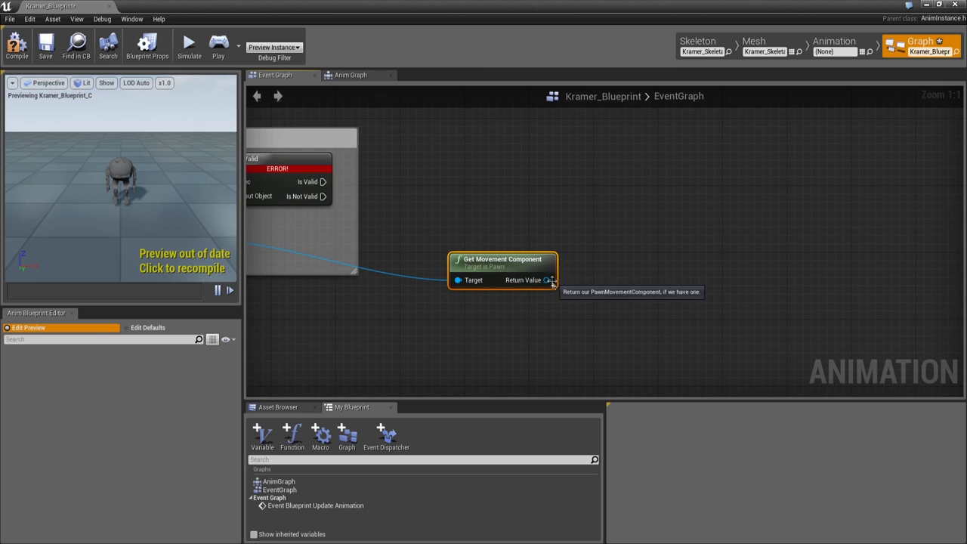
{"action": "type", "text": "is fall"}
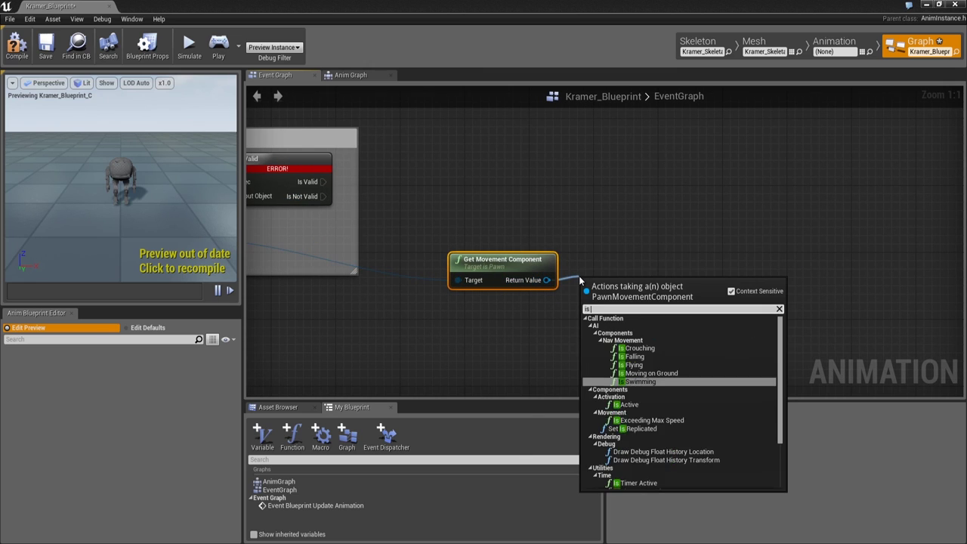
{"action": "key", "text": "Return"}
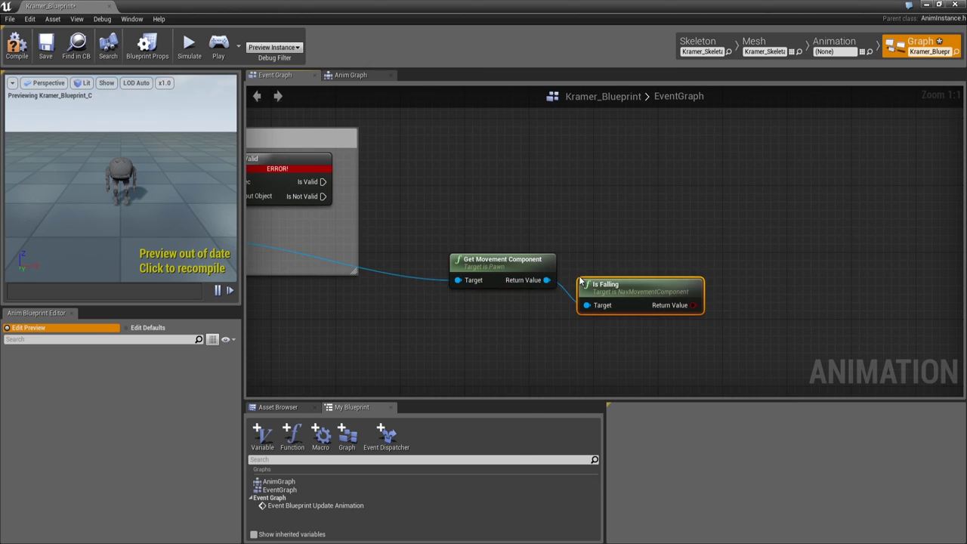
{"action": "left_click_drag", "start_coordinate": [617, 278], "coordinate": [617, 261]}
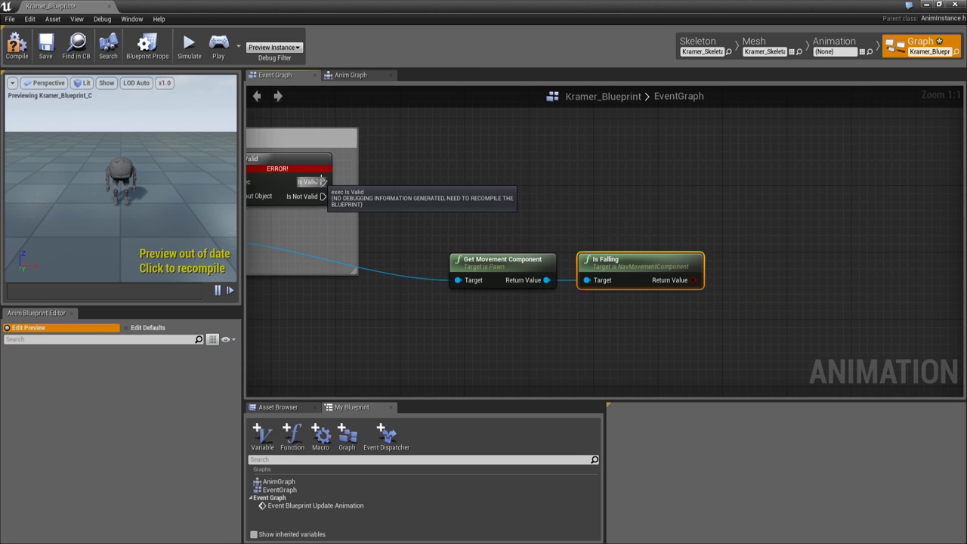
{"action": "left_click_drag", "start_coordinate": [429, 401], "coordinate": [423, 363]}
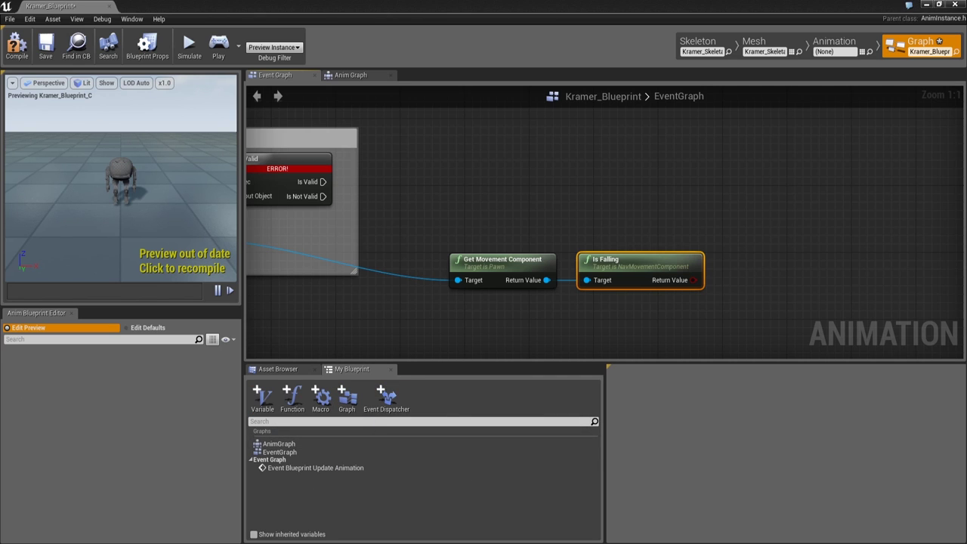
Add two new variables and rename the first one to Ar
{"action": "left_click", "coordinate": [263, 398]}
{"action": "left_click", "coordinate": [263, 400]}
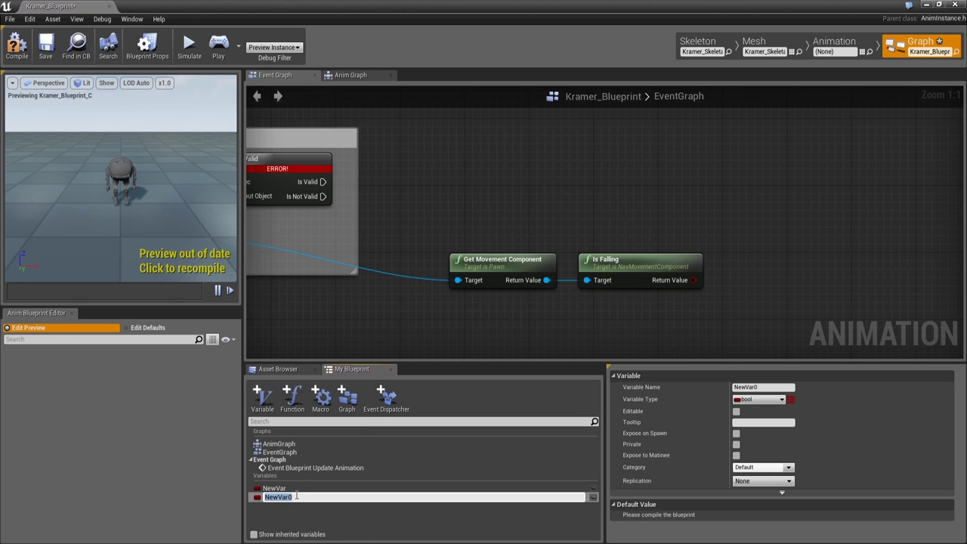
{"action": "left_click", "coordinate": [294, 488]}
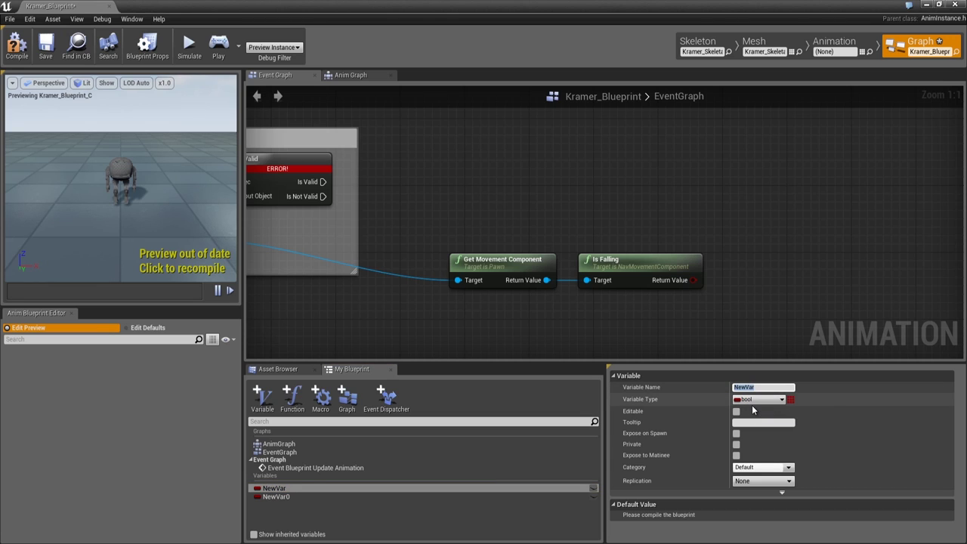
{"action": "type", "text": "Ar"}
{"action": "left_click", "coordinate": [376, 505]}
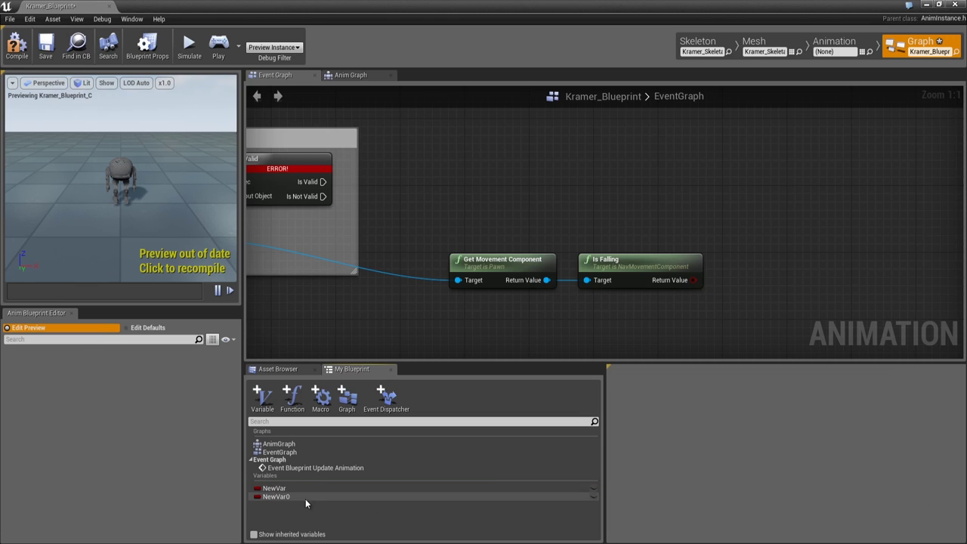
{"action": "left_click", "coordinate": [281, 489]}
{"action": "left_click", "coordinate": [774, 387]}
{"action": "type", "text": "Ar"}
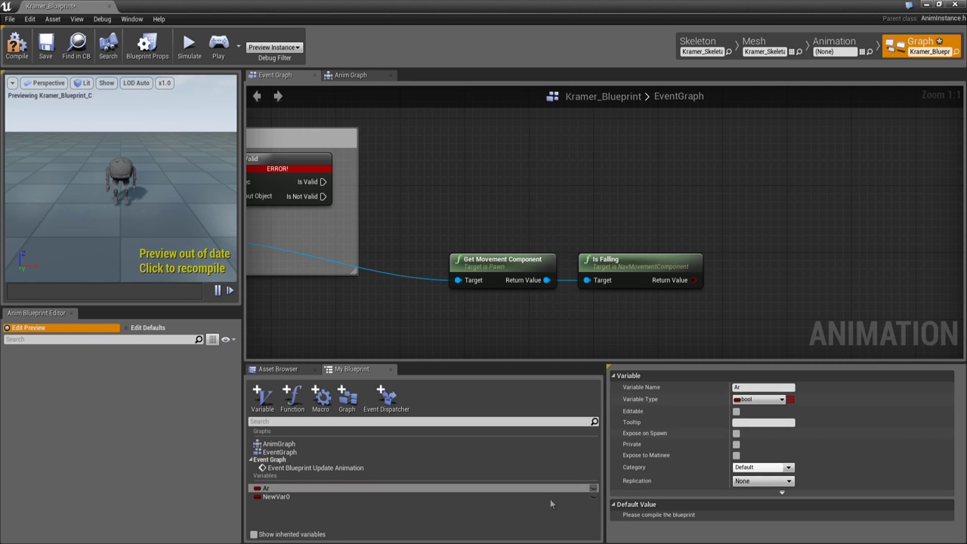
Make the second variable a float named Velocidade
{"action": "left_click", "coordinate": [288, 497]}
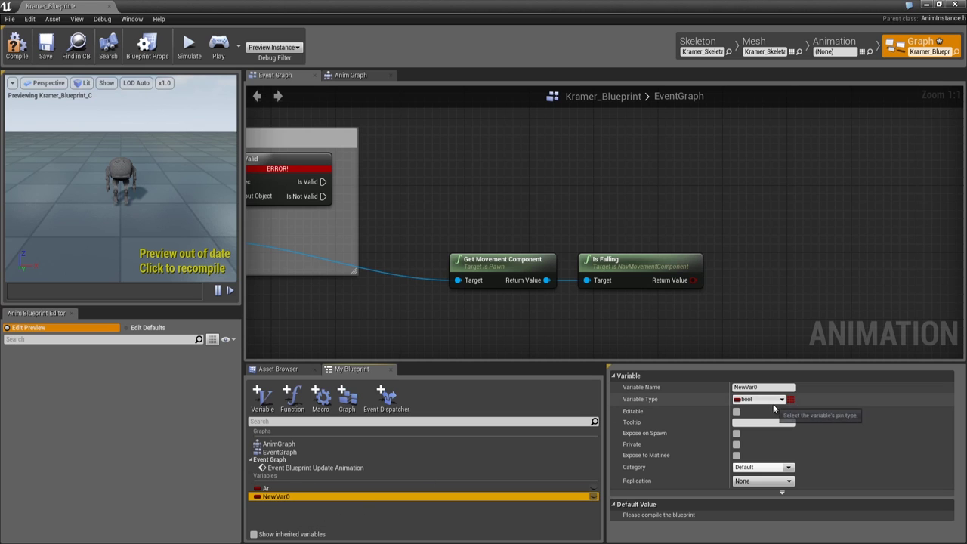
{"action": "left_click", "coordinate": [774, 399]}
{"action": "left_click", "coordinate": [756, 217]}
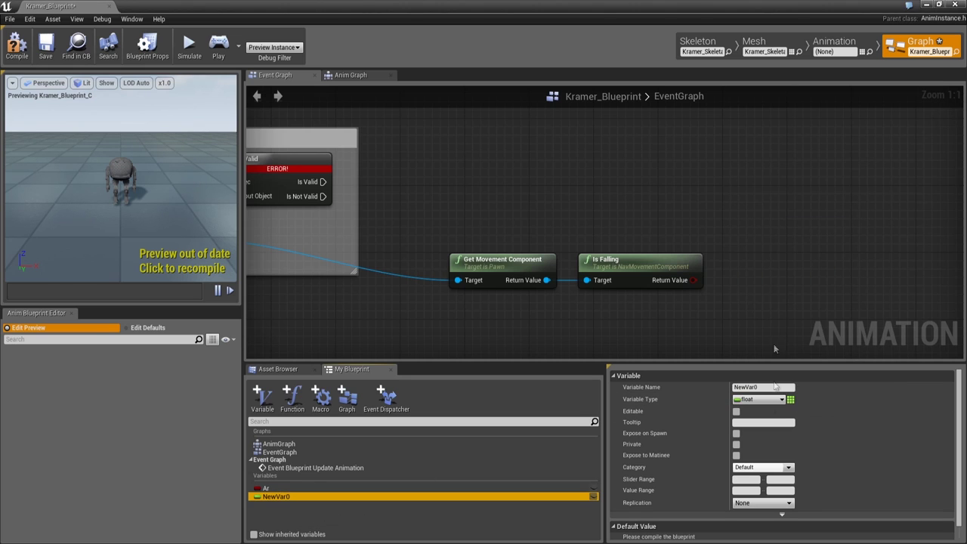
{"action": "type", "text": "M"}
{"action": "type", "text": "Velocidade"}
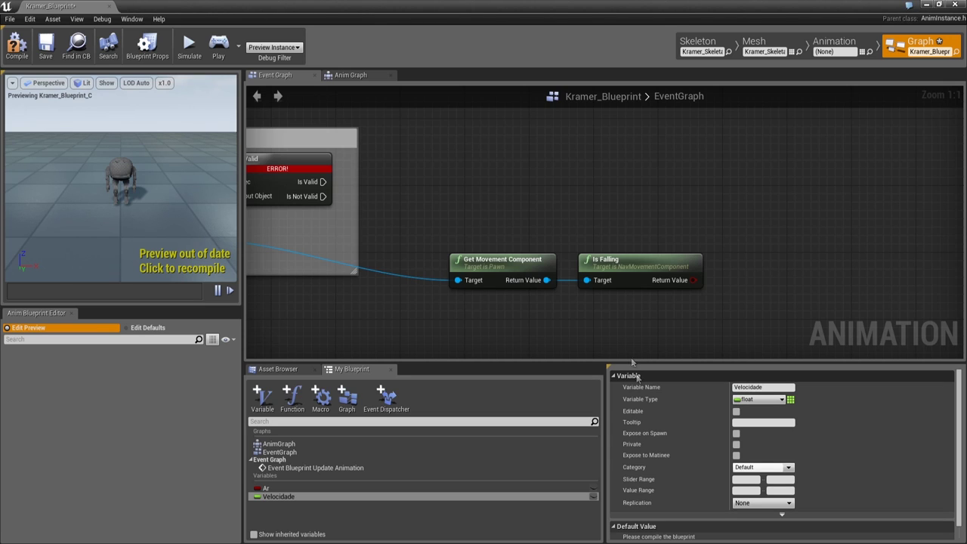
{"action": "key", "text": "Return"}
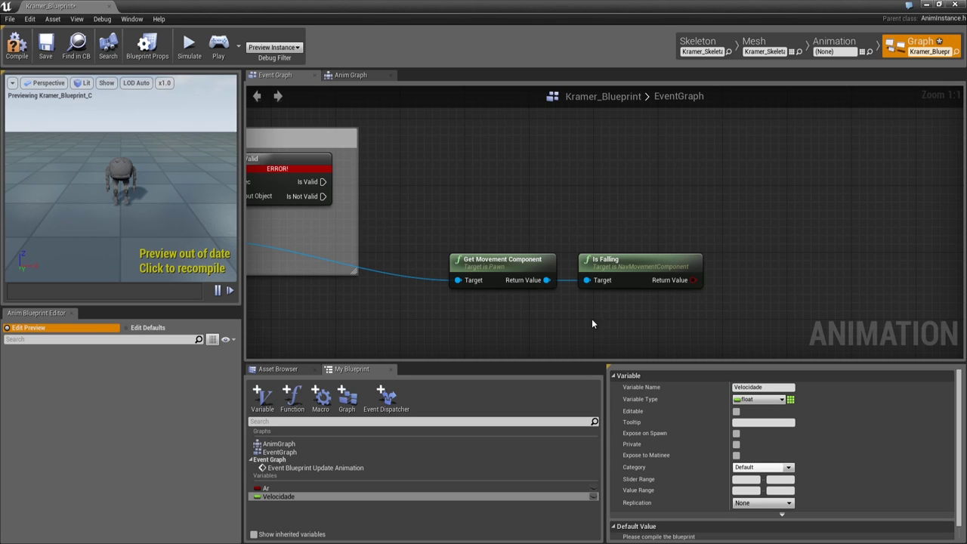
{"action": "left_click", "coordinate": [281, 488]}
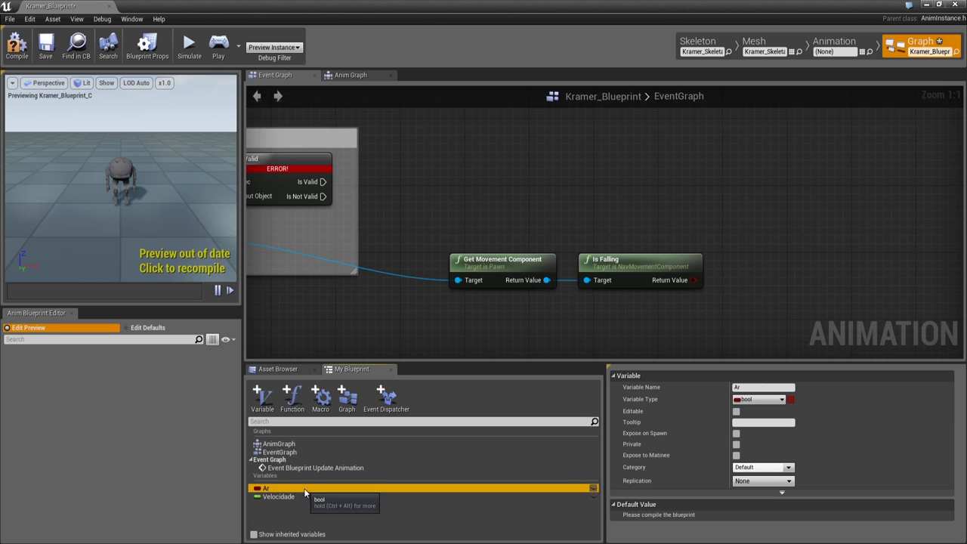
Add a SET Ar node fed by Is Falling, running after IsValid's Is Valid output
{"action": "left_click_drag", "start_coordinate": [281, 489], "coordinate": [763, 217]}
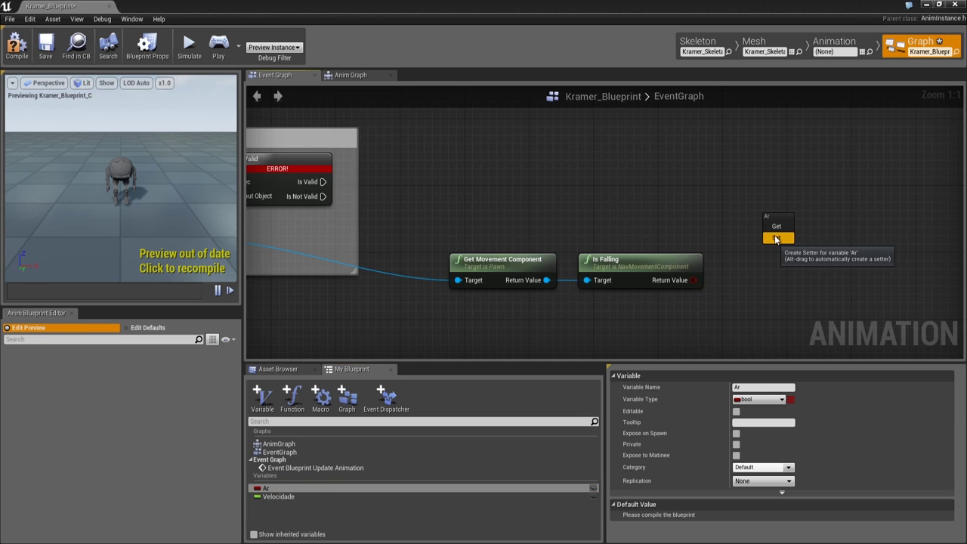
{"action": "left_click", "coordinate": [775, 239]}
{"action": "mouse_move", "coordinate": [693, 279]}
{"action": "left_mouse_down"}
{"action": "mouse_move", "coordinate": [769, 240]}
{"action": "mouse_move", "coordinate": [771, 227]}
{"action": "left_mouse_up"}
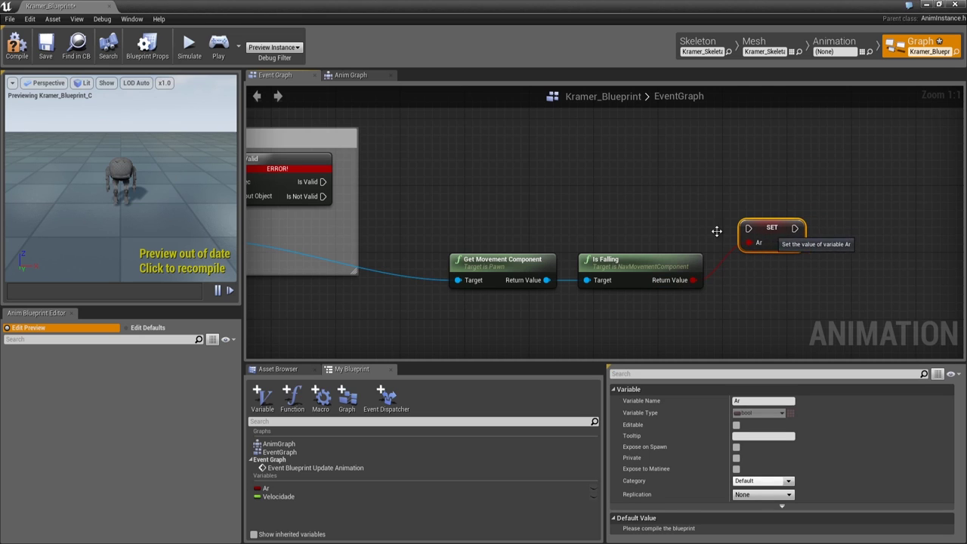
{"action": "left_click_drag", "start_coordinate": [322, 182], "coordinate": [749, 233]}
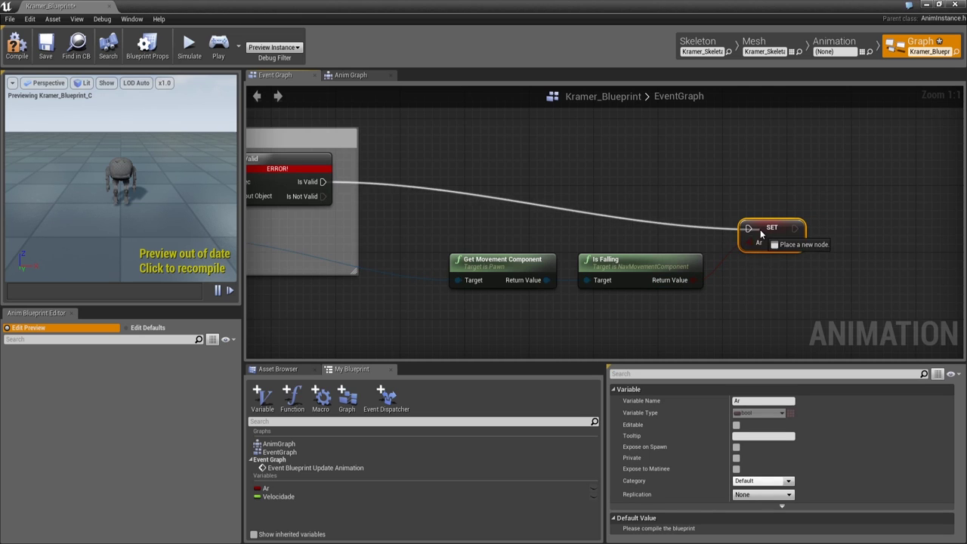
{"action": "mouse_move", "coordinate": [464, 289]}
{"action": "right_mouse_down"}
{"action": "mouse_move", "coordinate": [614, 283]}
{"action": "mouse_move", "coordinate": [463, 295]}
{"action": "right_mouse_up"}
Select Get Movement Component, Is Falling and SET Ar together
{"action": "left_click", "coordinate": [597, 295]}
{"action": "right_click_drag", "start_coordinate": [540, 320], "coordinate": [509, 240]}
{"action": "left_click", "coordinate": [510, 240]}
{"action": "right_click_drag", "start_coordinate": [559, 311], "coordinate": [534, 328]}
{"action": "left_click", "coordinate": [629, 217]}
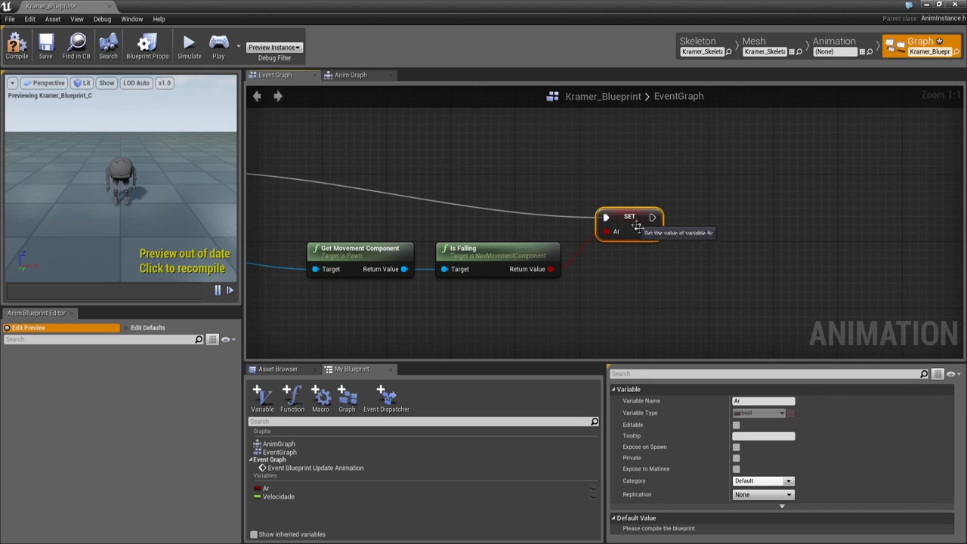
{"action": "left_click_drag", "start_coordinate": [325, 148], "coordinate": [629, 322]}
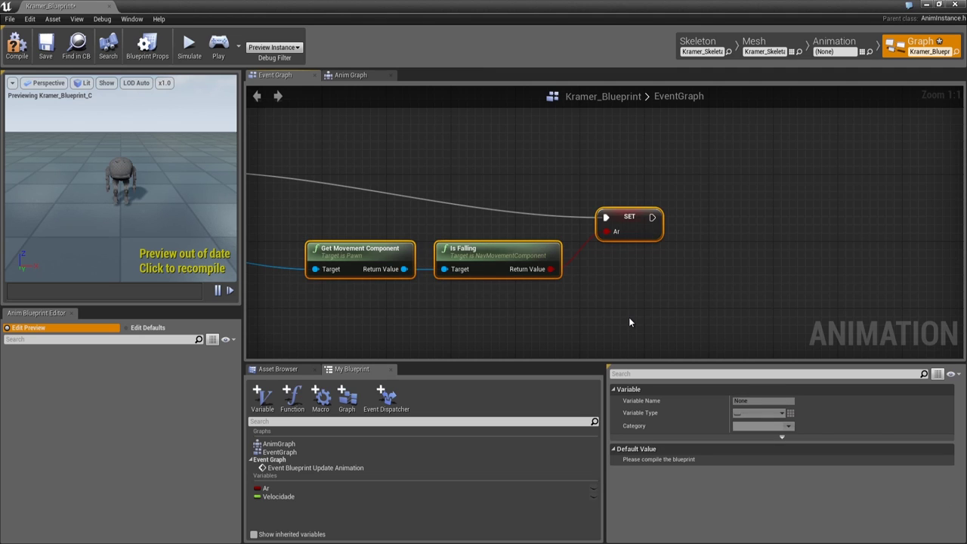
Wrap Get Movement Component, Is Falling and SET Ar in a comment 'Verifica se esta caindo'
{"action": "key", "text": "c"}
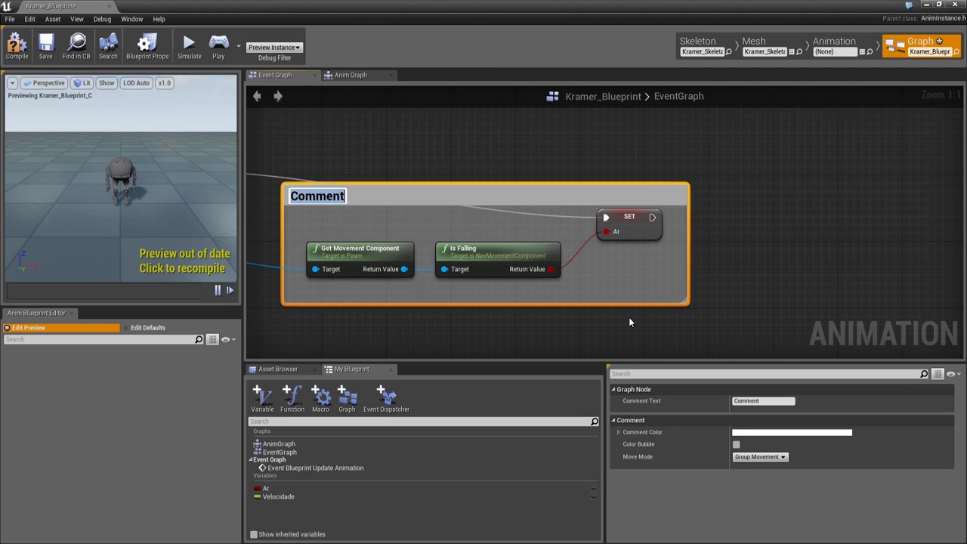
{"action": "type", "text": "Verifica se esta caindo"}
{"action": "key", "text": "Return"}
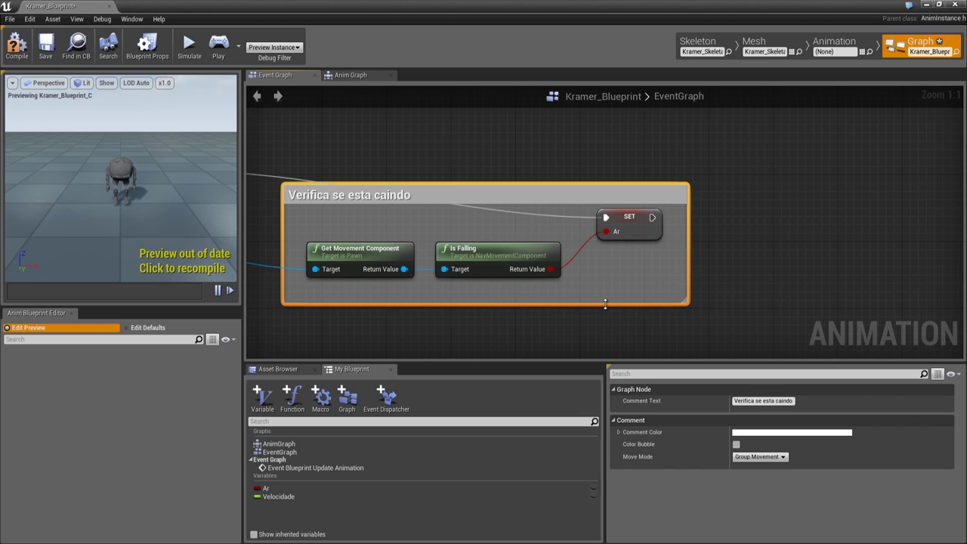
{"action": "right_click_drag", "start_coordinate": [609, 303], "coordinate": [495, 200]}
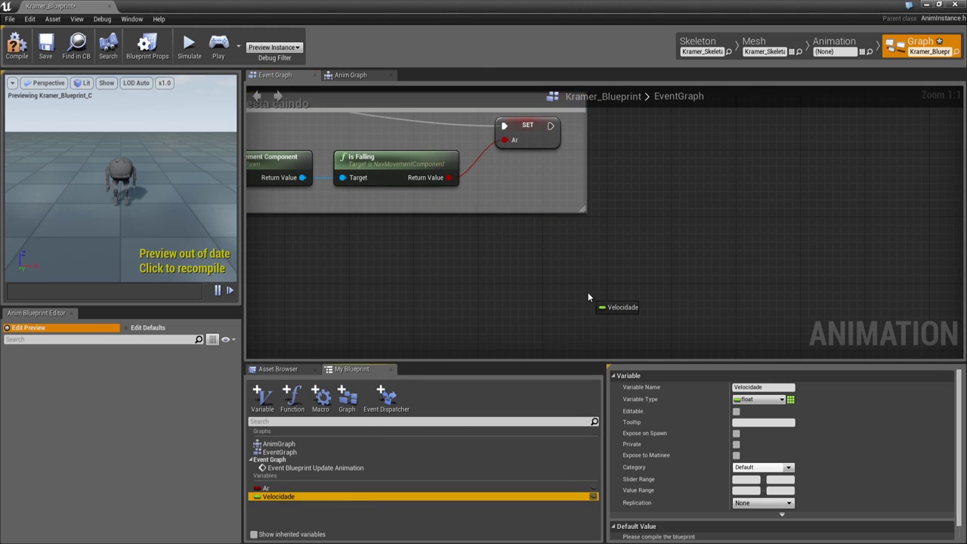
Add a SET Velocidade node executed right after SET Ar
{"action": "left_click_drag", "start_coordinate": [304, 487], "coordinate": [588, 291]}
{"action": "left_click", "coordinate": [608, 318]}
{"action": "left_click_drag", "start_coordinate": [552, 126], "coordinate": [600, 303]}
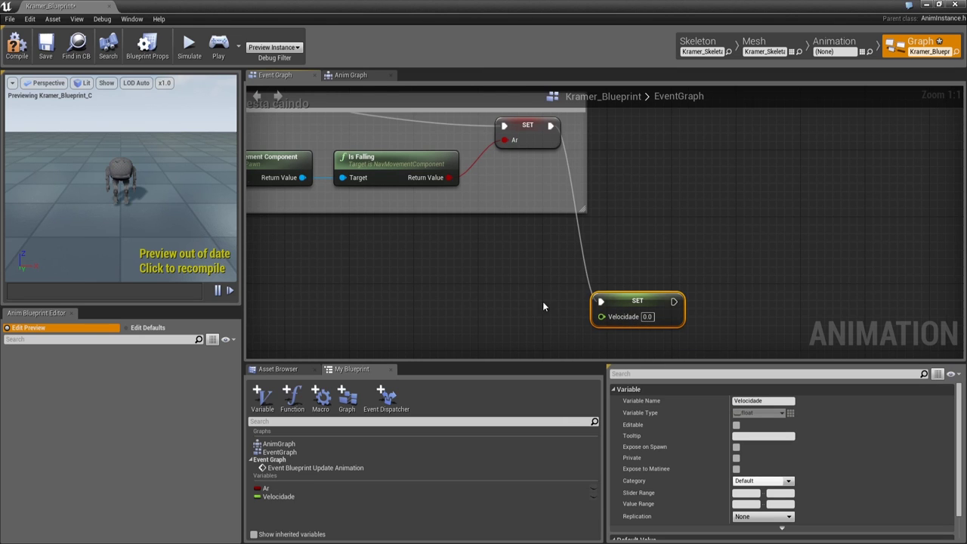
{"action": "scroll", "coordinate": [500, 301], "scroll_direction": "down", "scroll_amount": 3}
{"action": "right_click_drag", "start_coordinate": [539, 291], "coordinate": [558, 289]}
Add a Get Velocity node wired from Try Get Pawn Owner
{"action": "left_click_drag", "start_coordinate": [319, 184], "coordinate": [527, 309]}
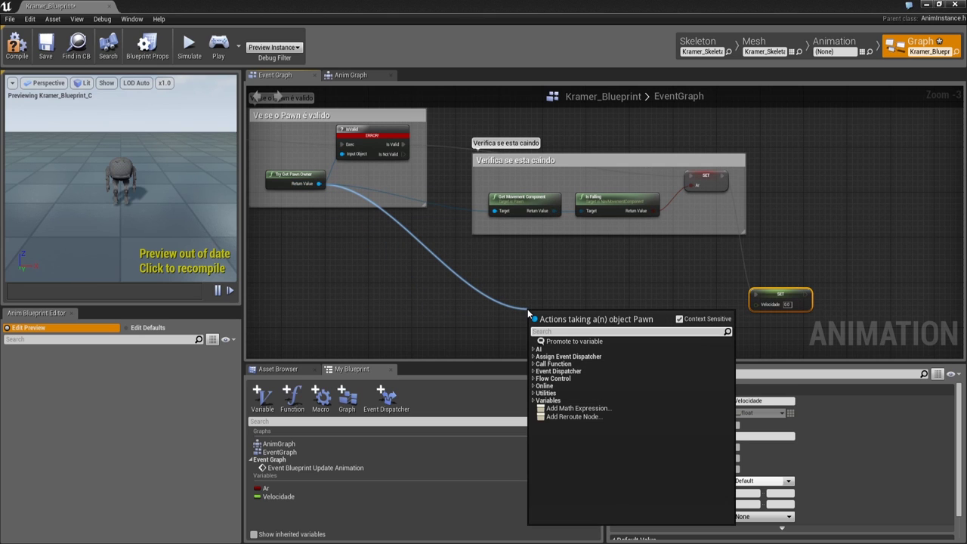
{"action": "type", "text": "get vel"}
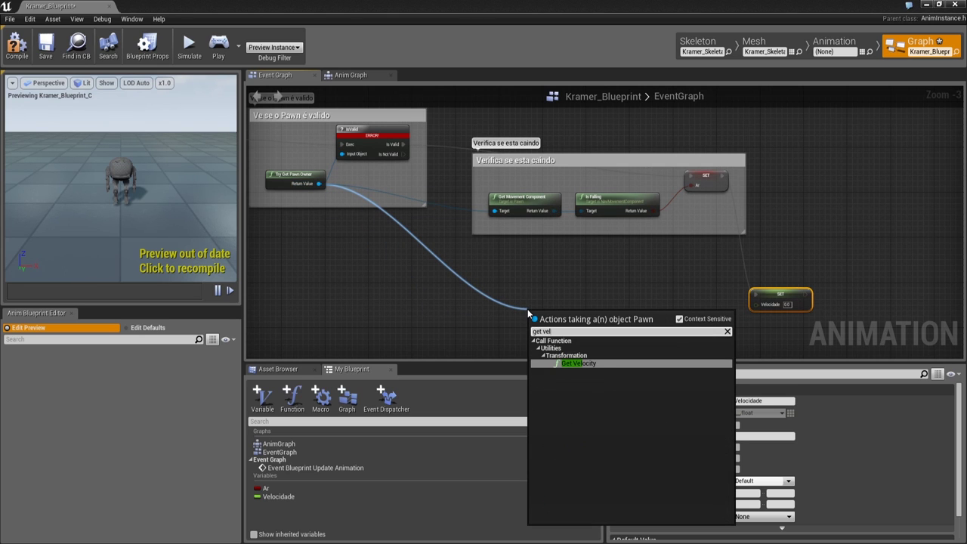
{"action": "key", "text": "Return"}
{"action": "scroll", "coordinate": [612, 321], "scroll_direction": "up", "scroll_amount": 3}
Feed Get Velocity through Vector Length into SET Velocidade, then select the three nodes
{"action": "left_click_drag", "start_coordinate": [453, 272], "coordinate": [513, 263]}
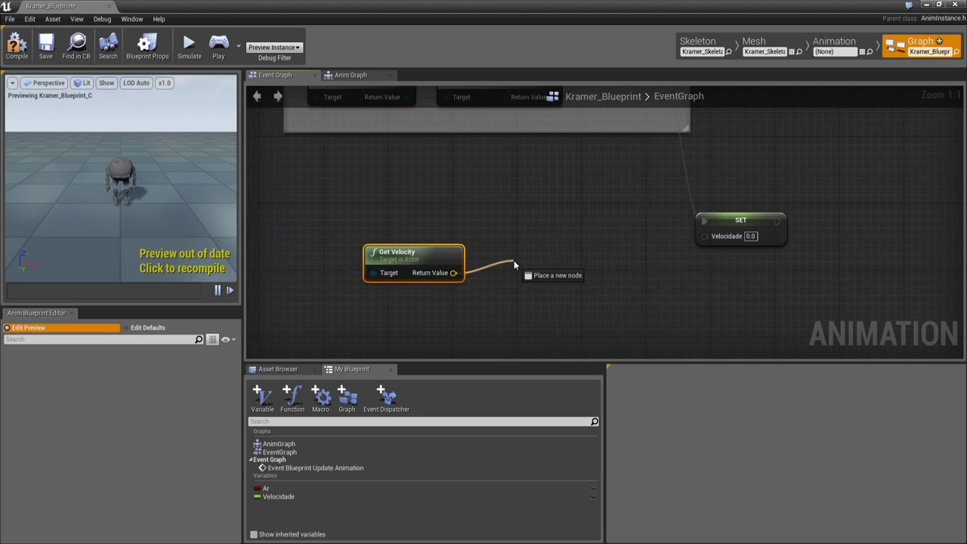
{"action": "left_click", "coordinate": [491, 298]}
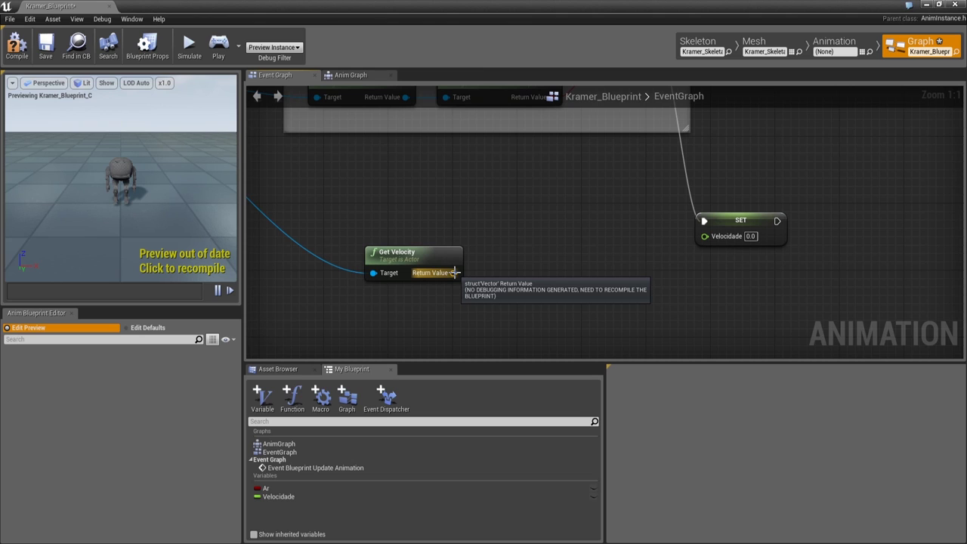
{"action": "left_click_drag", "start_coordinate": [453, 273], "coordinate": [496, 261]}
{"action": "type", "text": "v"}
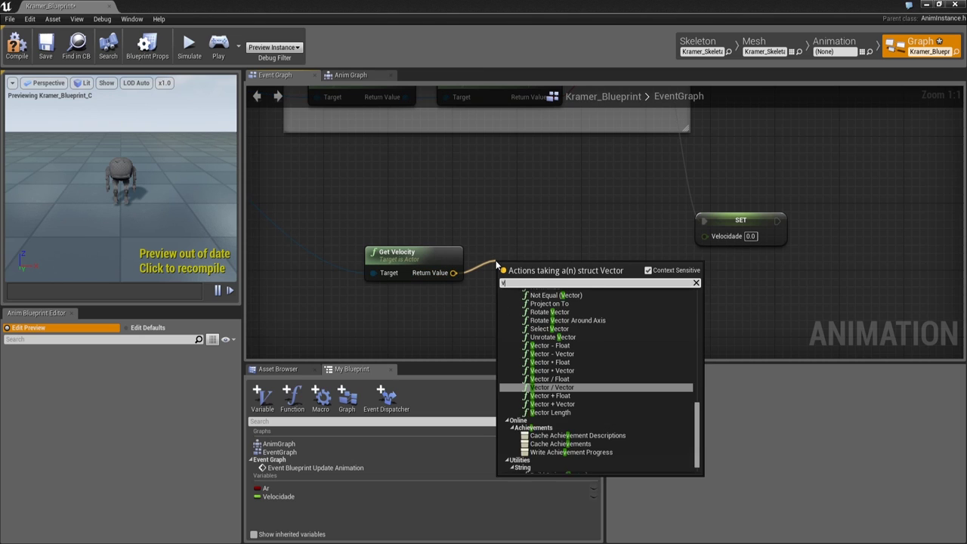
{"action": "type", "text": "ector len"}
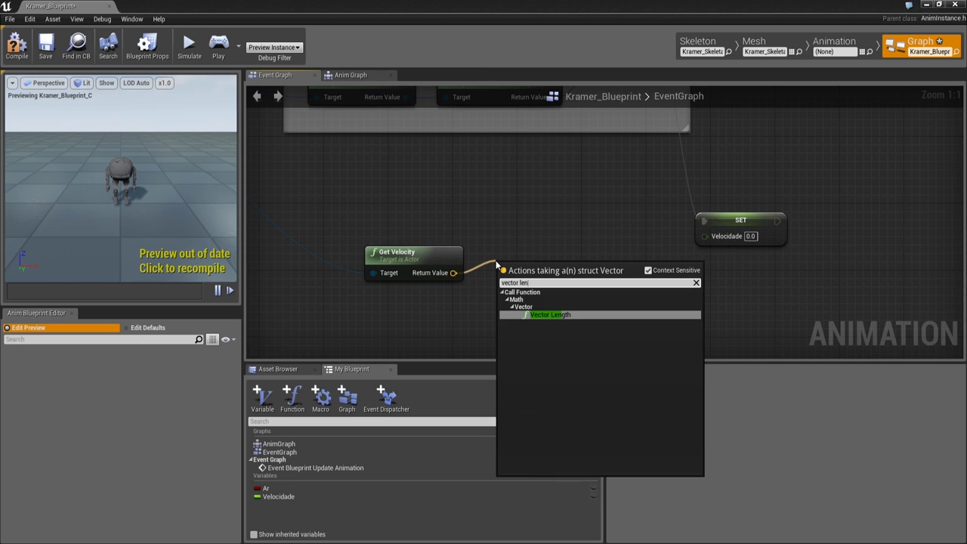
{"action": "key", "text": "Return"}
{"action": "mouse_move", "coordinate": [569, 283]}
{"action": "left_mouse_down"}
{"action": "mouse_move", "coordinate": [677, 254]}
{"action": "mouse_move", "coordinate": [704, 235]}
{"action": "left_mouse_up"}
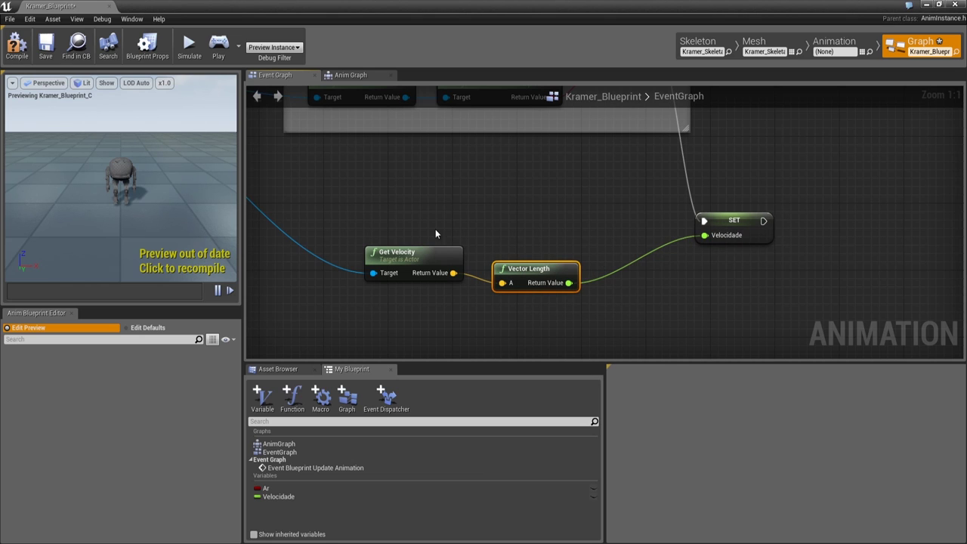
{"action": "left_click_drag", "start_coordinate": [361, 189], "coordinate": [812, 288]}
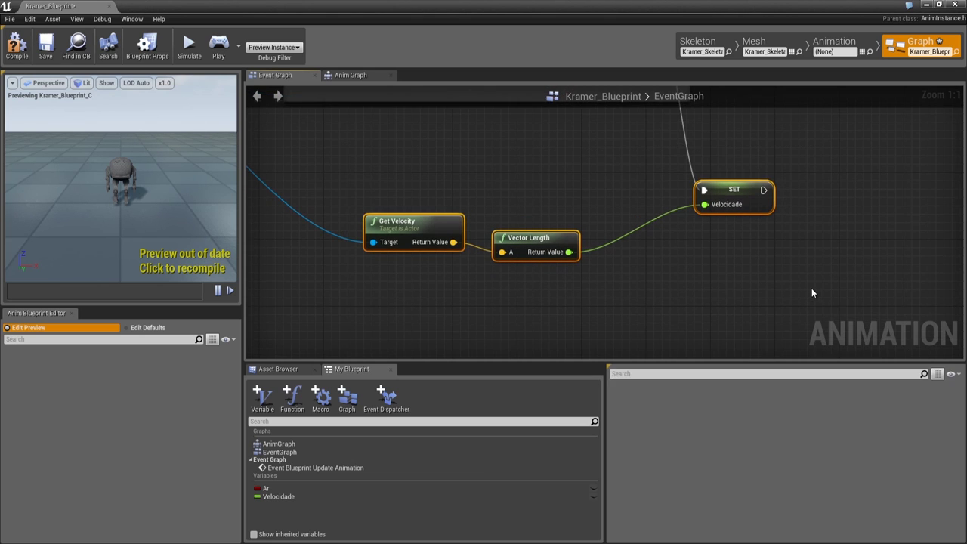
Put the velocity nodes in a comment titled 'define a velocidade'
{"action": "type", "text": "c"}
{"action": "type", "text": "seta a velocidade"}
{"action": "double_click", "coordinate": [358, 168]}
{"action": "type", "text": "define"}
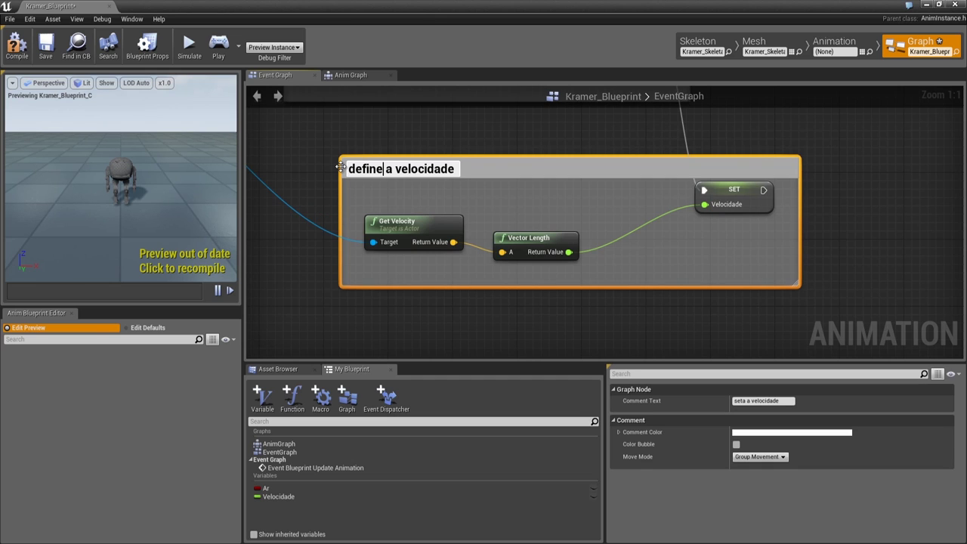
{"action": "key", "text": "Return"}
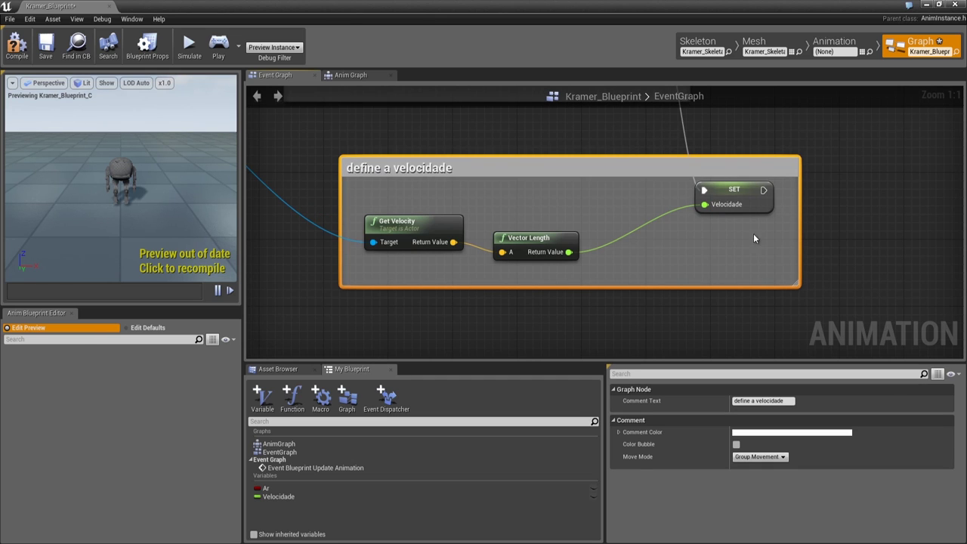
{"action": "left_click_drag", "start_coordinate": [725, 186], "coordinate": [725, 194]}
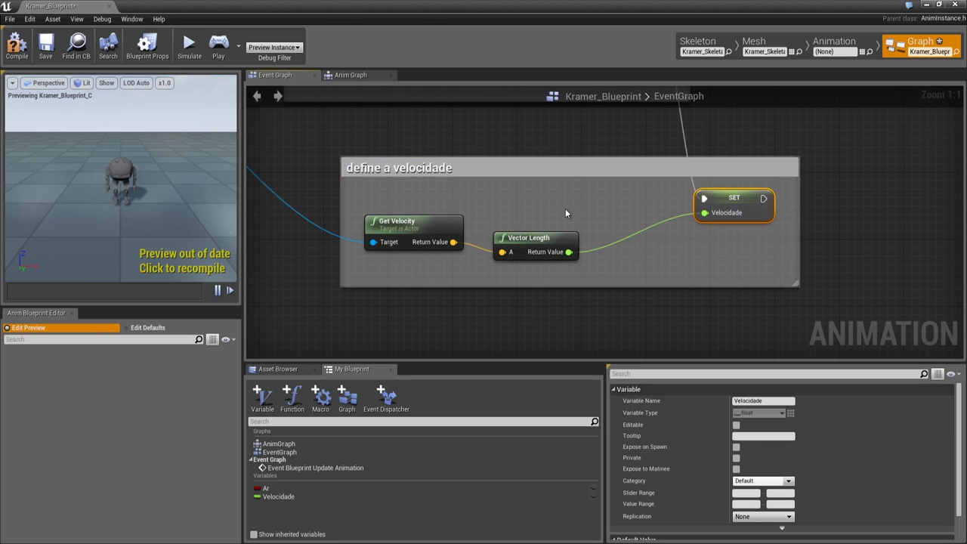
Compile the animation blueprint and switch to the Anim Graph
{"action": "right_click_drag", "start_coordinate": [591, 228], "coordinate": [608, 245]}
{"action": "scroll", "coordinate": [608, 245], "scroll_direction": "down", "scroll_amount": 5}
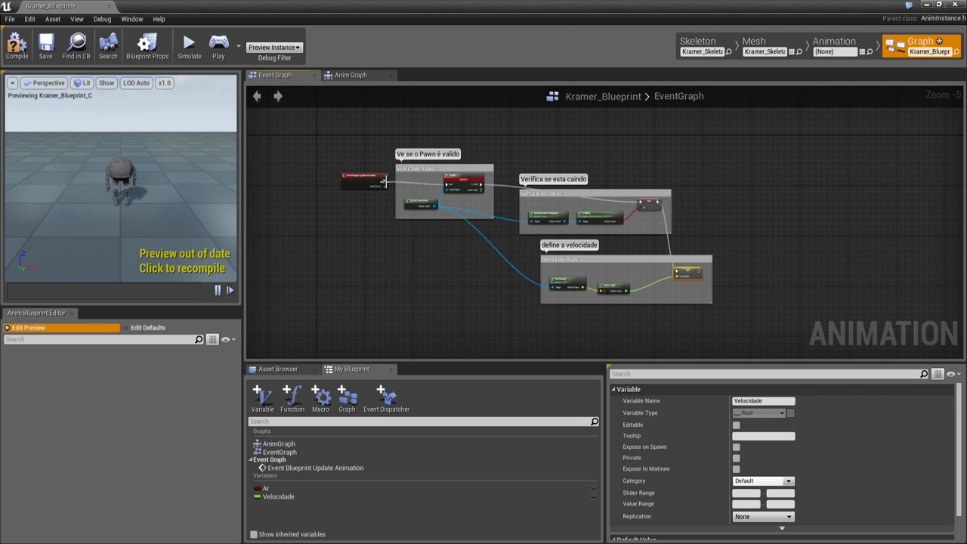
{"action": "scroll", "coordinate": [468, 181], "scroll_direction": "up", "scroll_amount": 4}
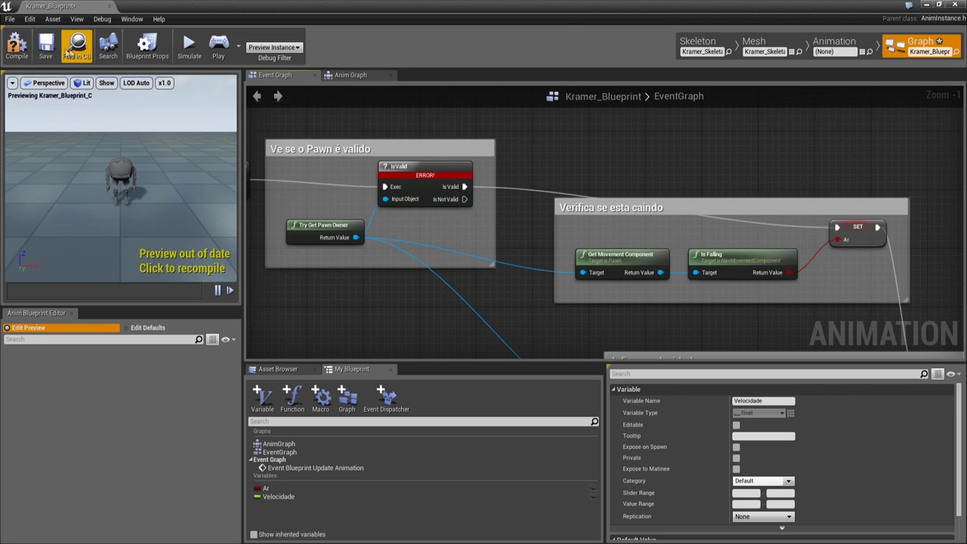
{"action": "left_click", "coordinate": [12, 48]}
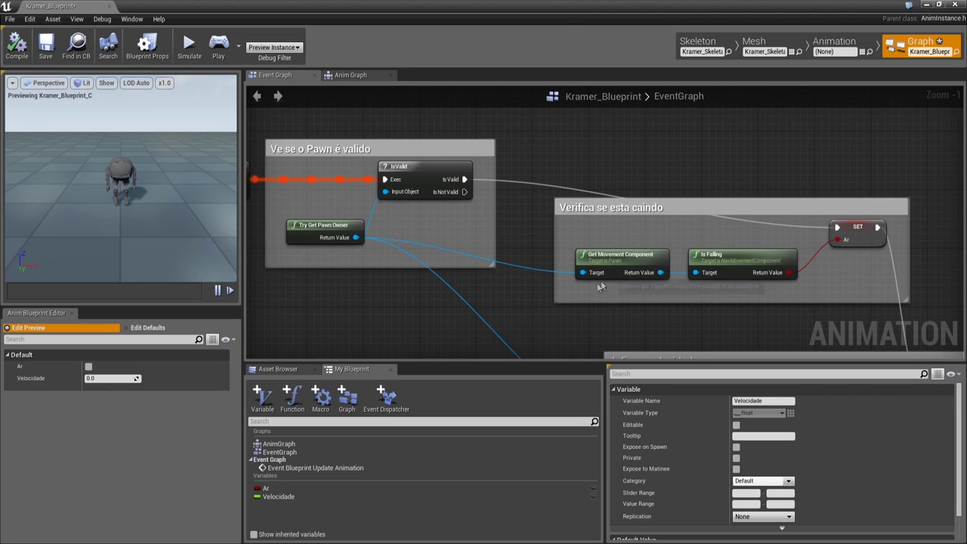
{"action": "right_click_drag", "start_coordinate": [601, 280], "coordinate": [464, 199]}
{"action": "scroll", "coordinate": [464, 200], "scroll_direction": "down", "scroll_amount": 3}
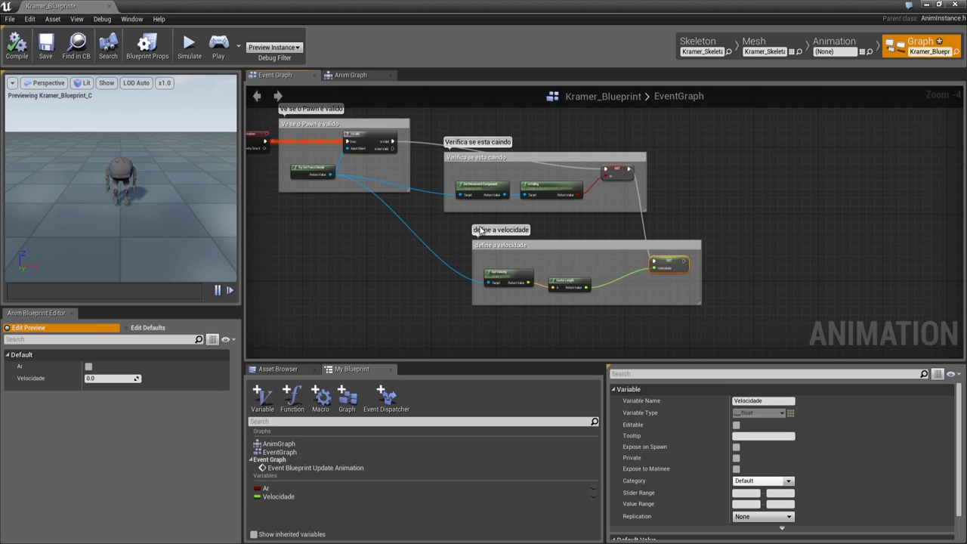
{"action": "left_click", "coordinate": [347, 77]}
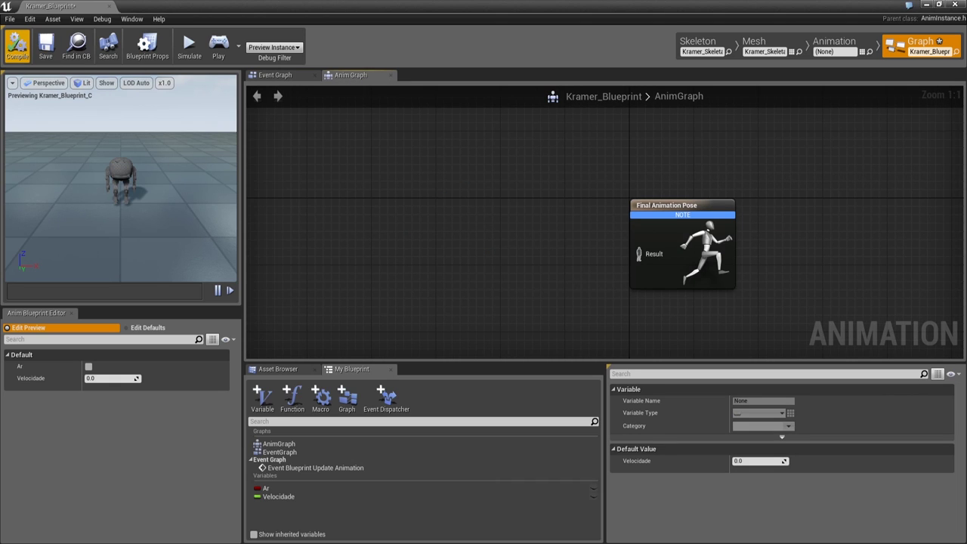
Compile the animation blueprint, glance at the Event Graph, and return to the Anim Graph
{"action": "left_click", "coordinate": [17, 46]}
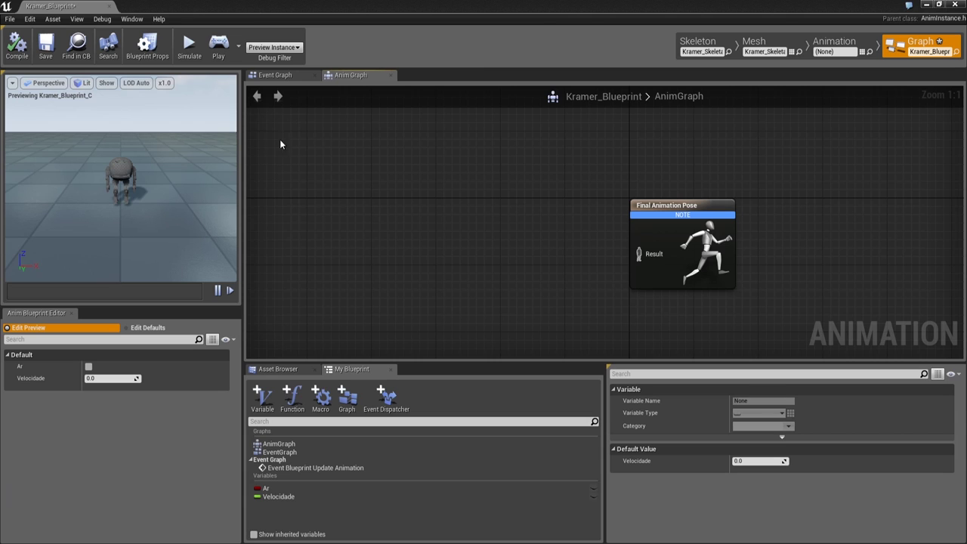
{"action": "left_click", "coordinate": [291, 75]}
{"action": "left_click", "coordinate": [363, 76]}
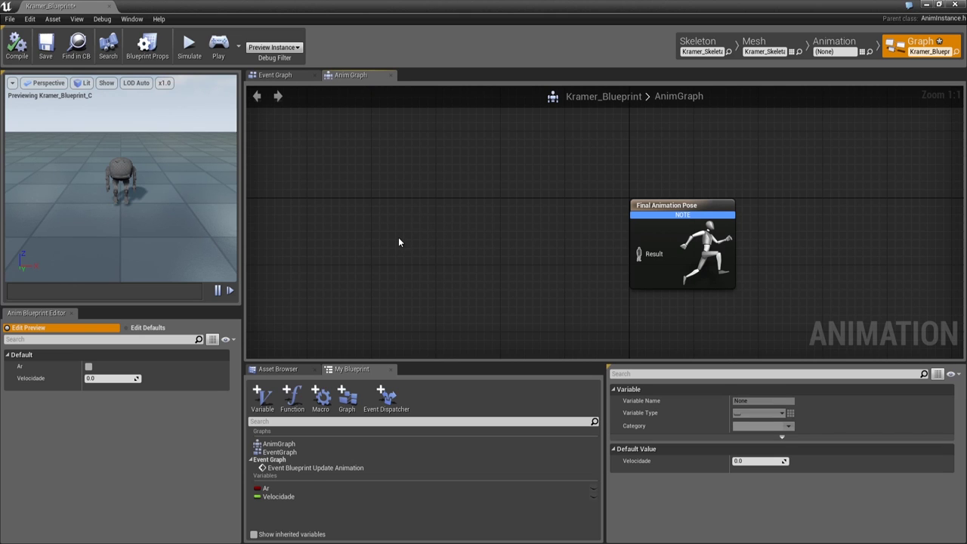
Make room left of Final Animation Pose and bring up the node action list there
{"action": "right_click_drag", "start_coordinate": [398, 237], "coordinate": [464, 232]}
{"action": "scroll", "coordinate": [480, 233], "scroll_direction": "down", "scroll_amount": 5}
{"action": "scroll", "coordinate": [482, 234], "scroll_direction": "up", "scroll_amount": 2}
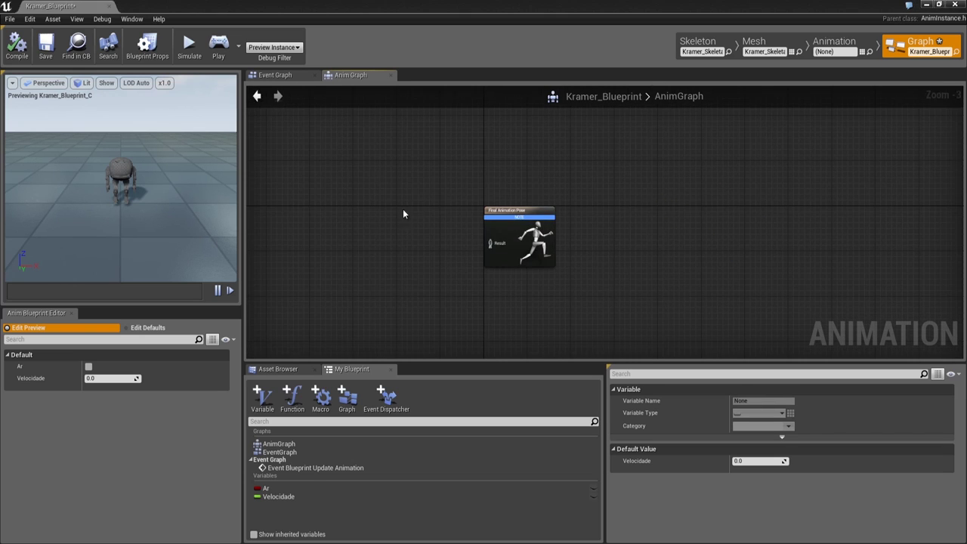
{"action": "right_click_drag", "start_coordinate": [459, 248], "coordinate": [479, 252]}
{"action": "scroll", "coordinate": [421, 237], "scroll_direction": "up", "scroll_amount": 2}
{"action": "right_click_drag", "start_coordinate": [421, 237], "coordinate": [508, 235]}
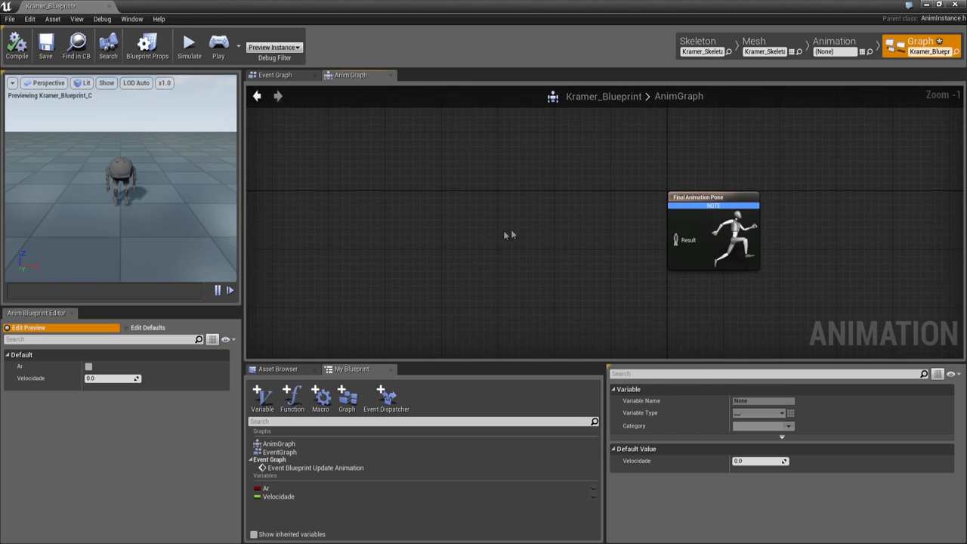
{"action": "right_click", "coordinate": [493, 232]}
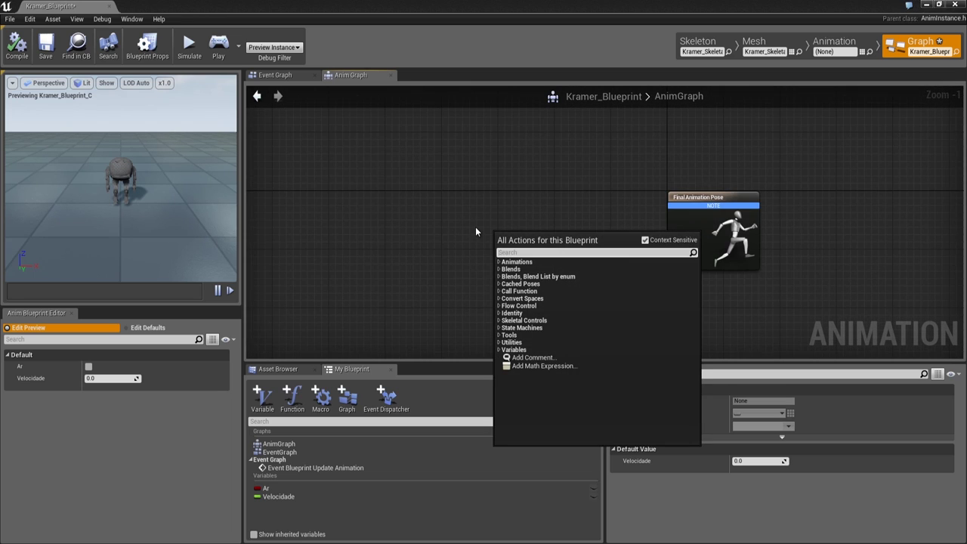
Add a new state machine and wire it into the Final Animation Pose Result
{"action": "type", "text": "new"}
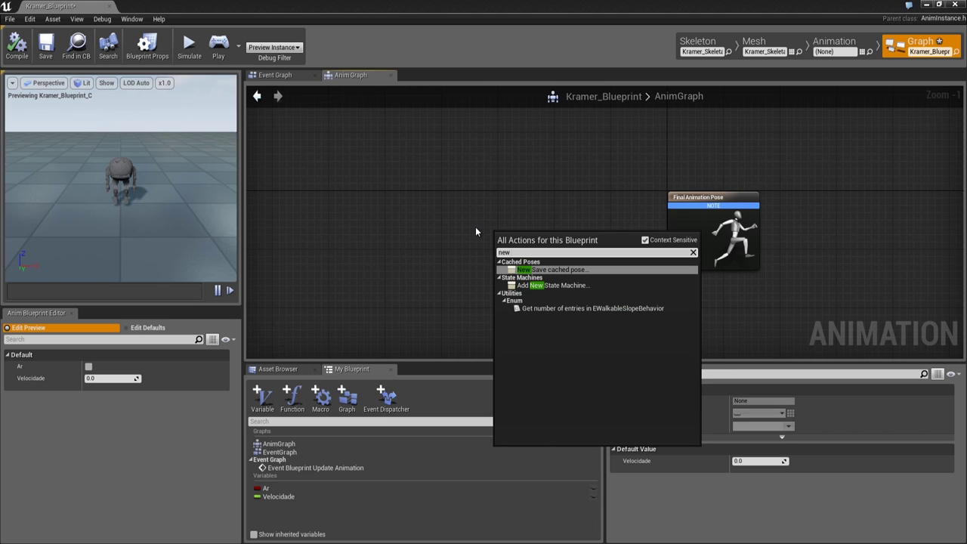
{"action": "key", "text": "Down"}
{"action": "key", "text": "Return"}
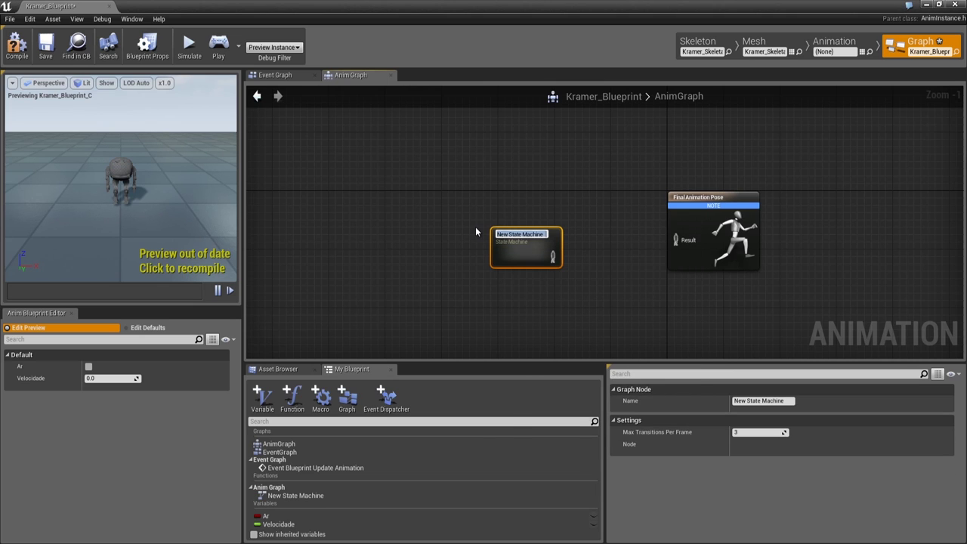
{"action": "left_click", "coordinate": [583, 255]}
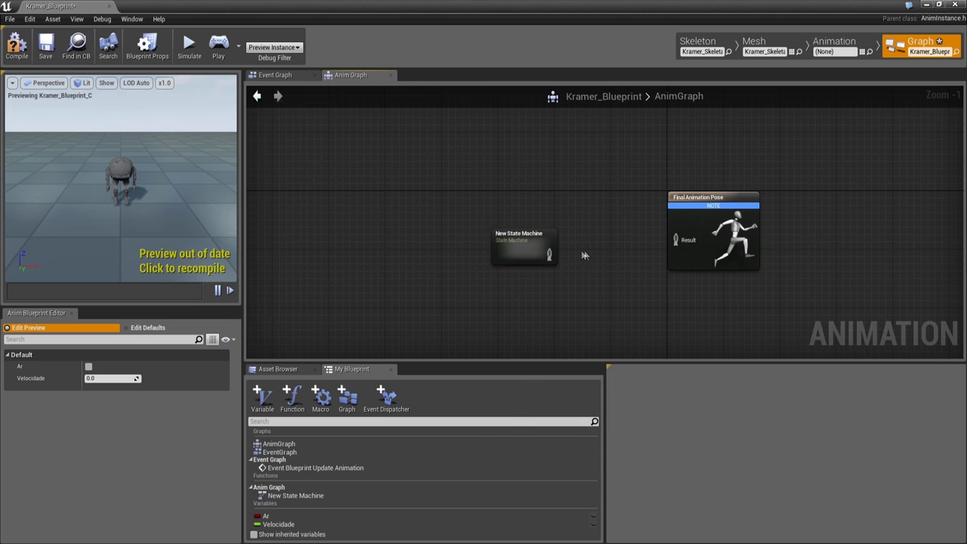
{"action": "scroll", "coordinate": [583, 256], "scroll_direction": "up", "scroll_amount": 1}
{"action": "left_click_drag", "start_coordinate": [457, 257], "coordinate": [608, 247]}
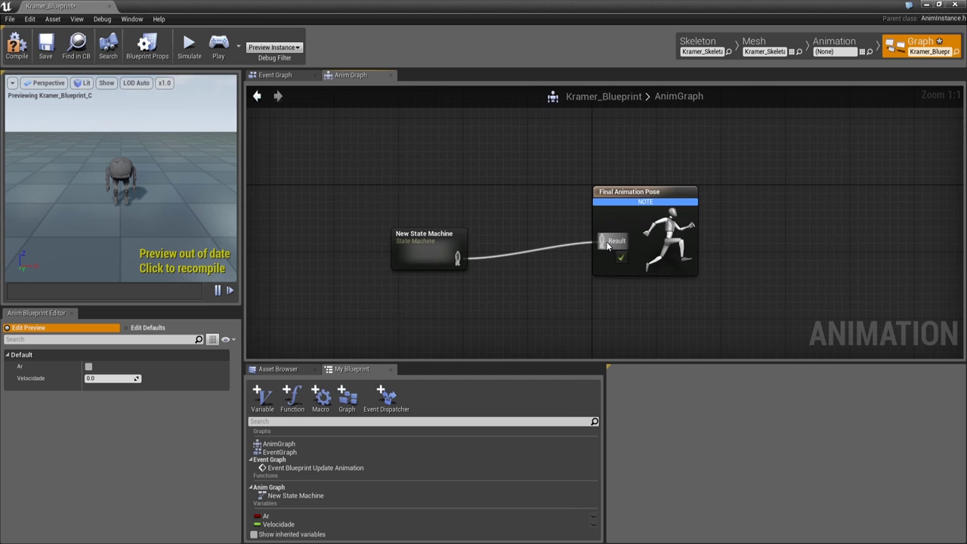
{"action": "double_click", "coordinate": [423, 236]}
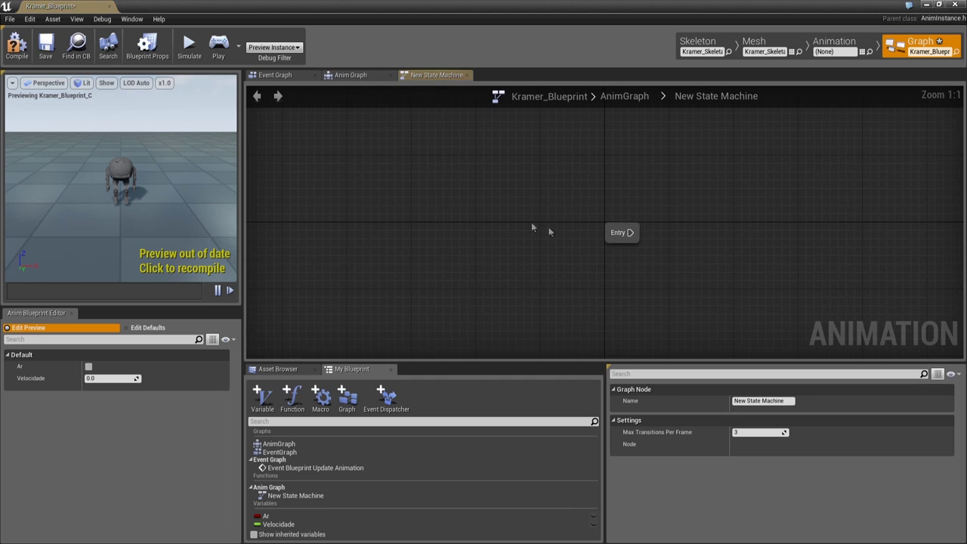
{"action": "left_click", "coordinate": [359, 74]}
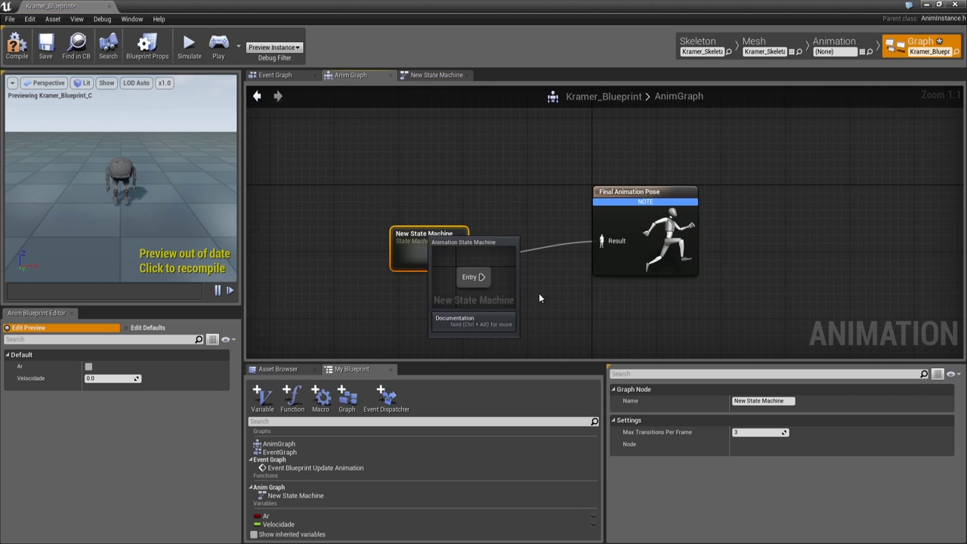
Rename the new state machine to 'Idle Jump' and open its graph
{"action": "double_click", "coordinate": [773, 400]}
{"action": "left_click", "coordinate": [778, 401]}
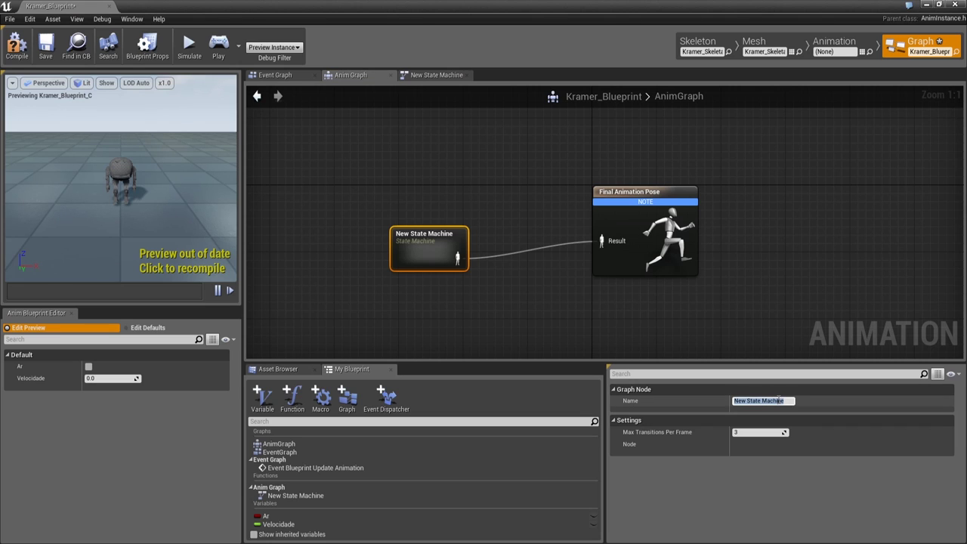
{"action": "key", "text": "BackSpace"}
{"action": "type", "text": "ump"}
{"action": "key", "text": "Return"}
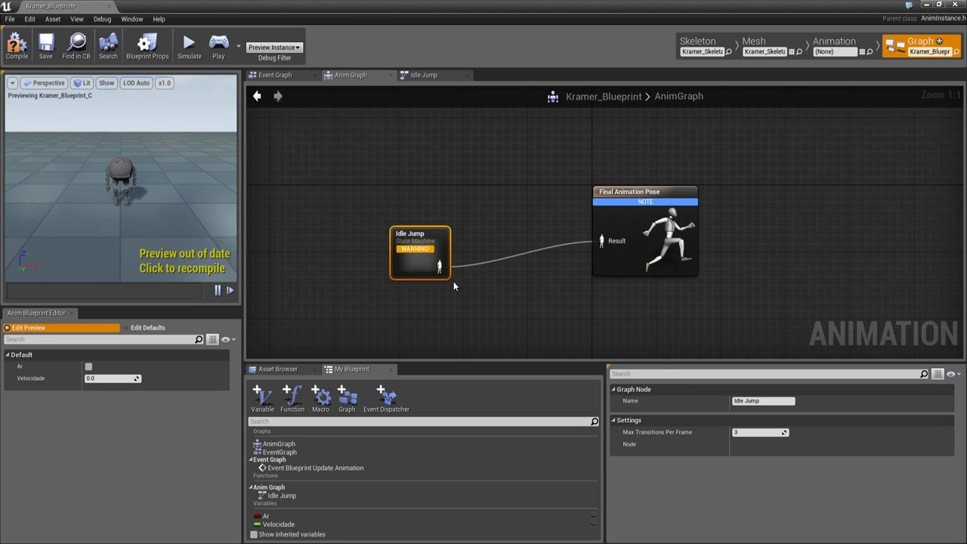
{"action": "left_click", "coordinate": [454, 290]}
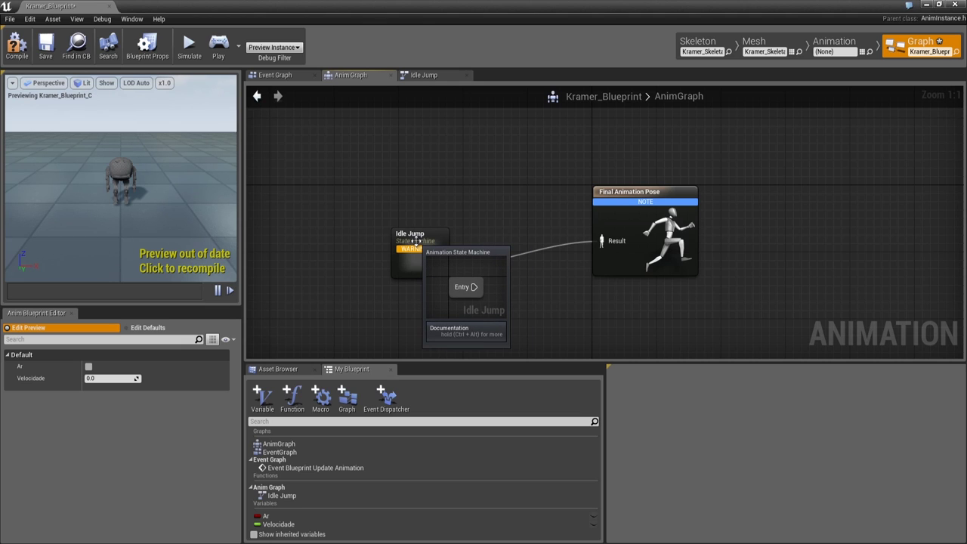
{"action": "left_click", "coordinate": [425, 76]}
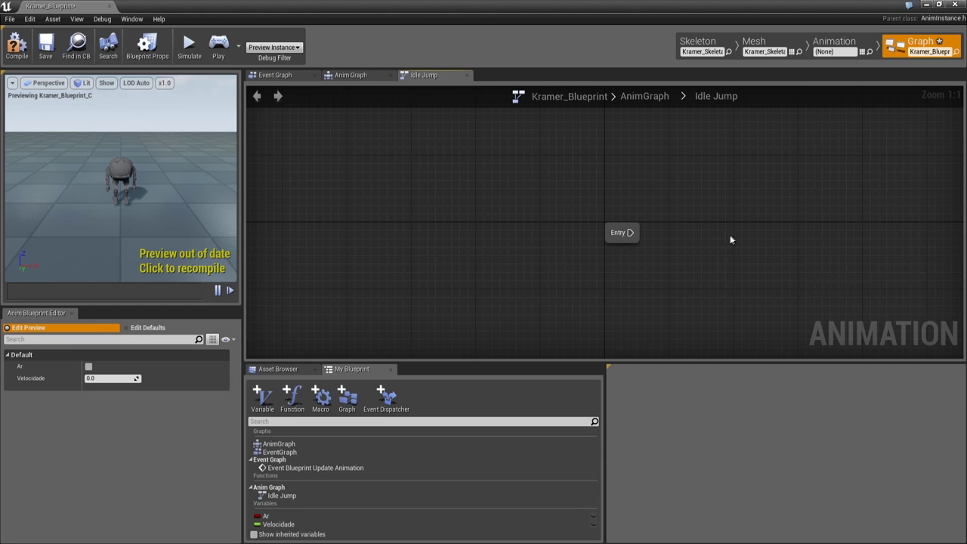
Add the Idle/Run state and a JumpStart state above it
{"action": "right_click_drag", "start_coordinate": [730, 240], "coordinate": [441, 260]}
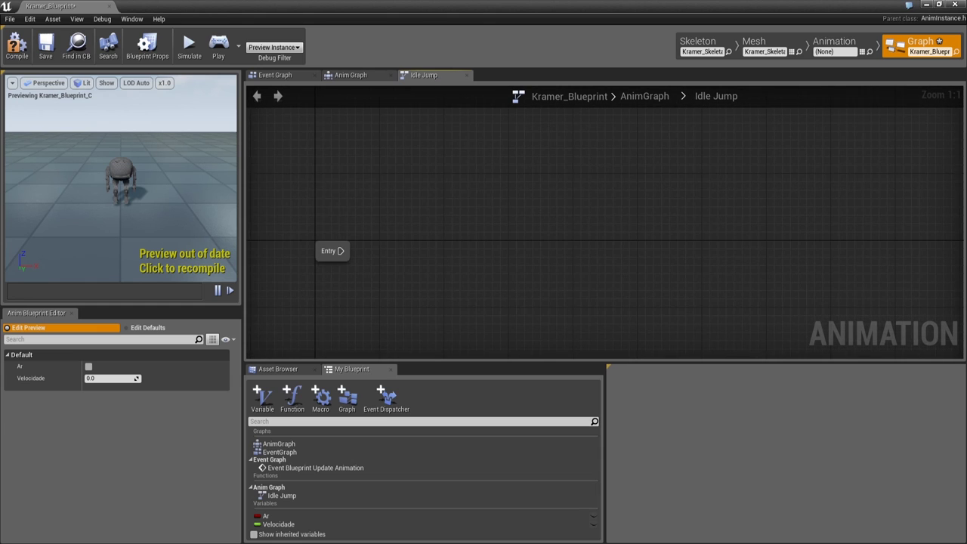
{"action": "right_click_drag", "start_coordinate": [448, 259], "coordinate": [459, 242]}
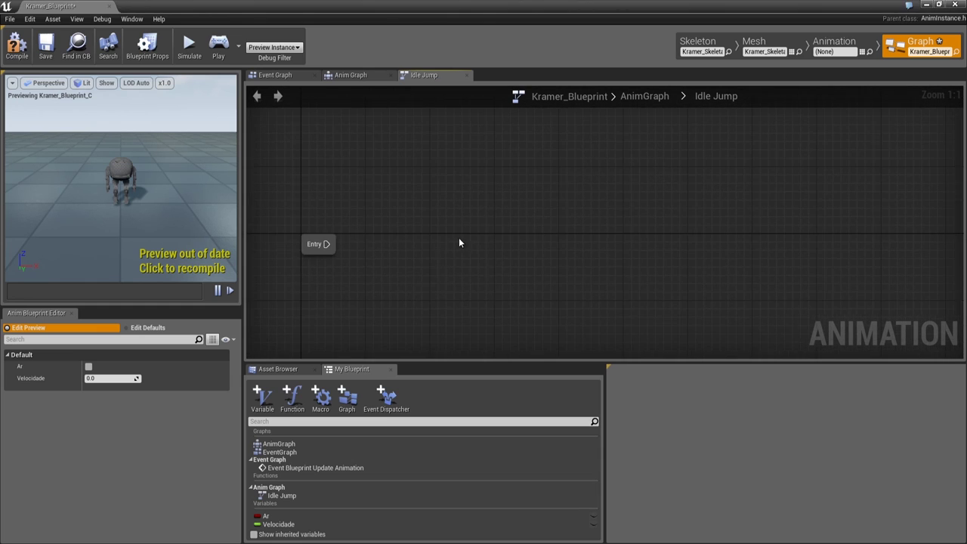
{"action": "right_click", "coordinate": [459, 243]}
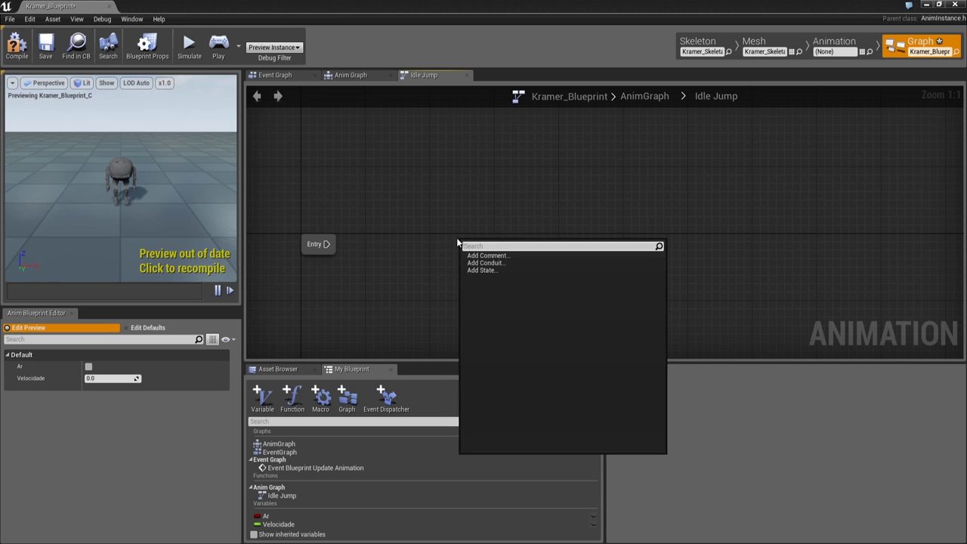
{"action": "left_click", "coordinate": [499, 271]}
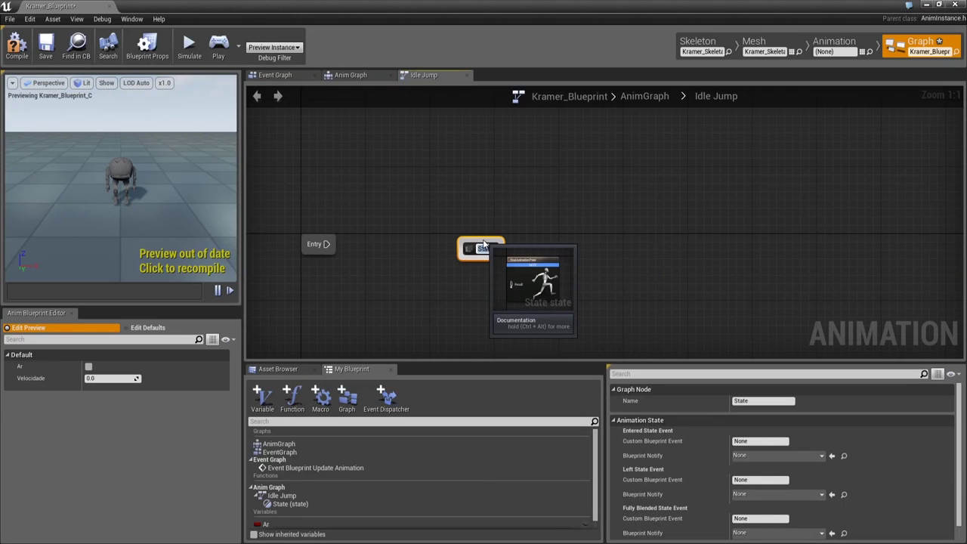
{"action": "type", "text": "Idle"}
{"action": "type", "text": "/Run"}
{"action": "key", "text": "Return"}
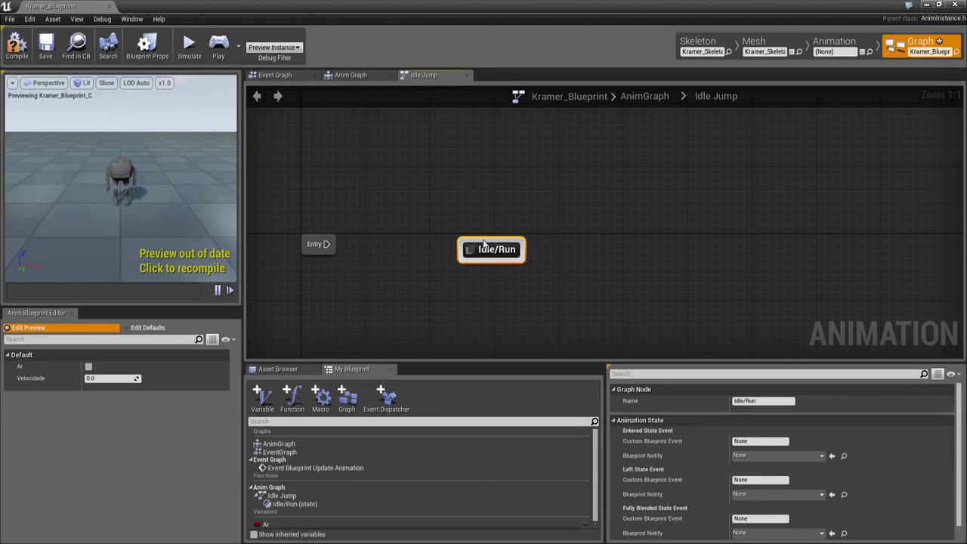
{"action": "right_click_drag", "start_coordinate": [581, 206], "coordinate": [533, 176]}
{"action": "right_click", "coordinate": [534, 173]}
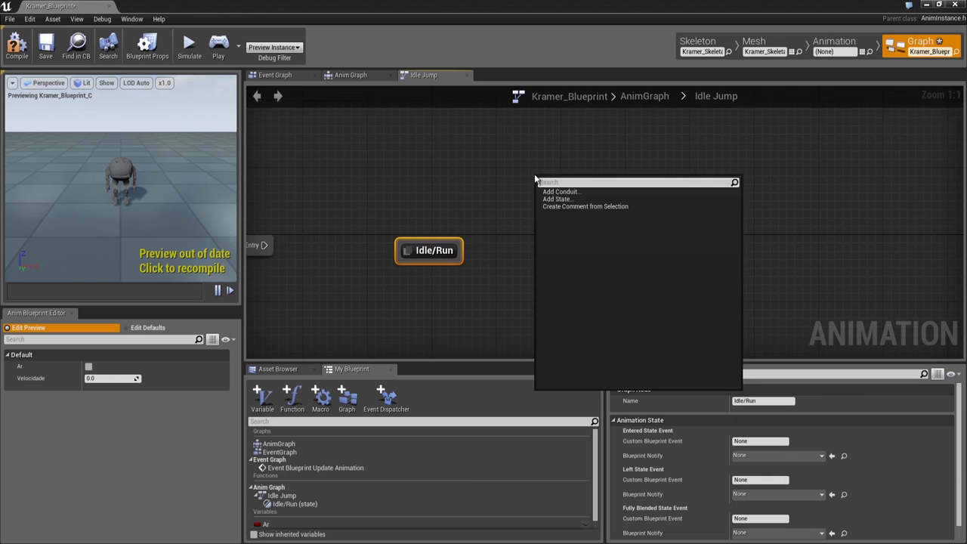
{"action": "left_click", "coordinate": [570, 199]}
{"action": "type", "text": "JumpStart"}
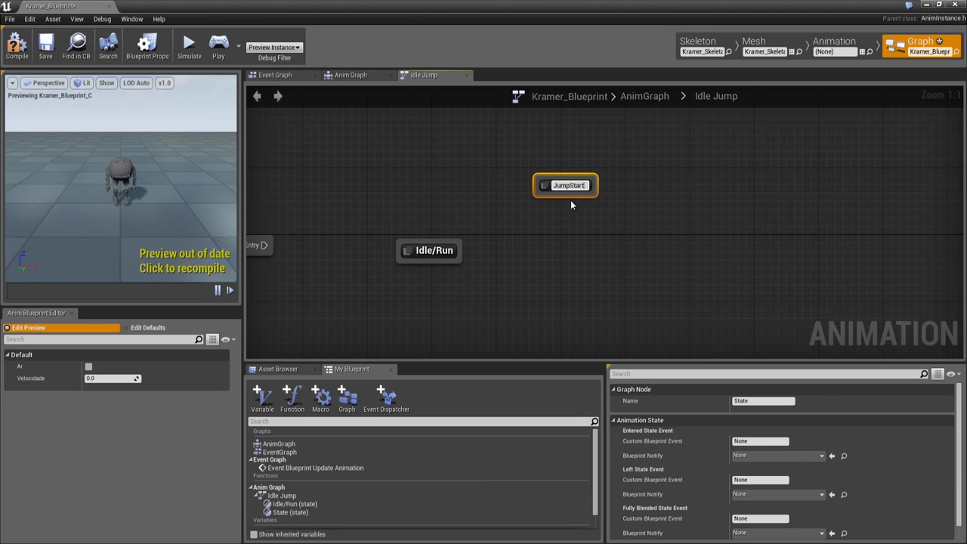
{"action": "key", "text": "Return"}
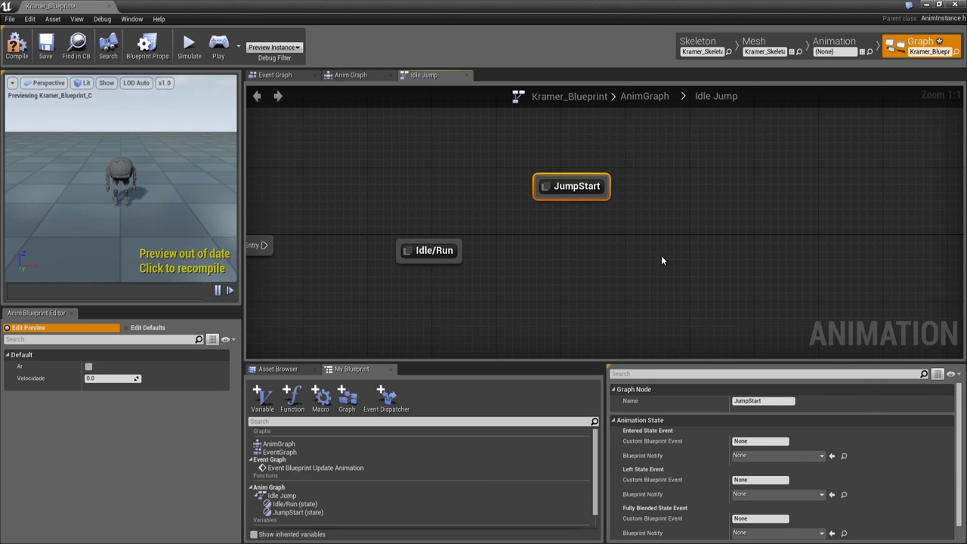
Add JumpLoop to the right of Idle/Run and JumpEnd below the others
{"action": "right_click", "coordinate": [661, 260]}
{"action": "left_click", "coordinate": [685, 280]}
{"action": "type", "text": "Jump"}
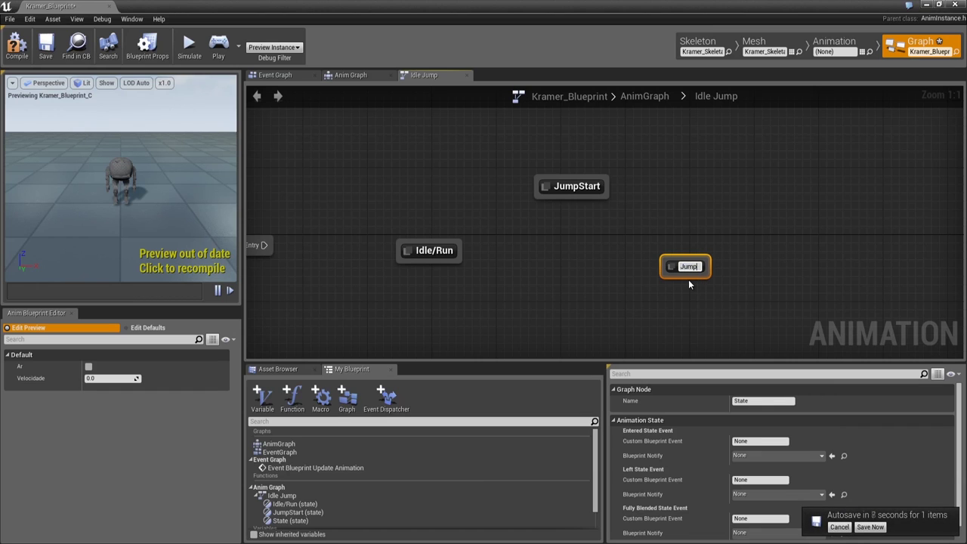
{"action": "type", "text": "Loop"}
{"action": "key", "text": "Return"}
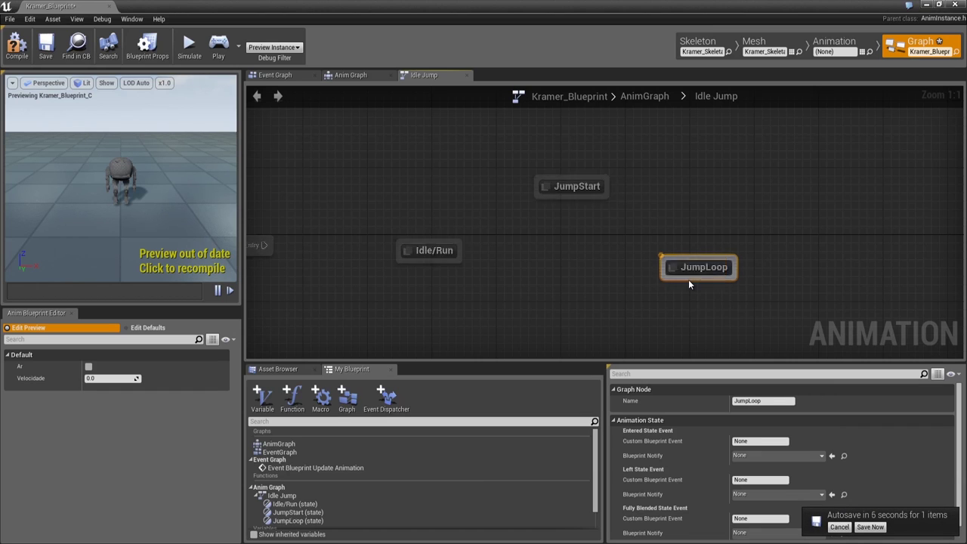
{"action": "right_click_drag", "start_coordinate": [597, 329], "coordinate": [594, 274]}
{"action": "right_click", "coordinate": [560, 287]}
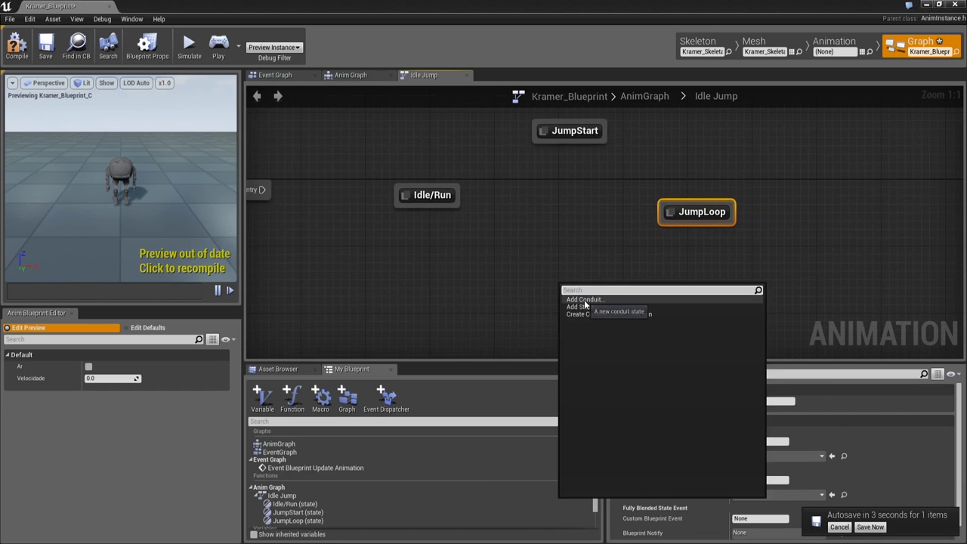
{"action": "left_click", "coordinate": [580, 306]}
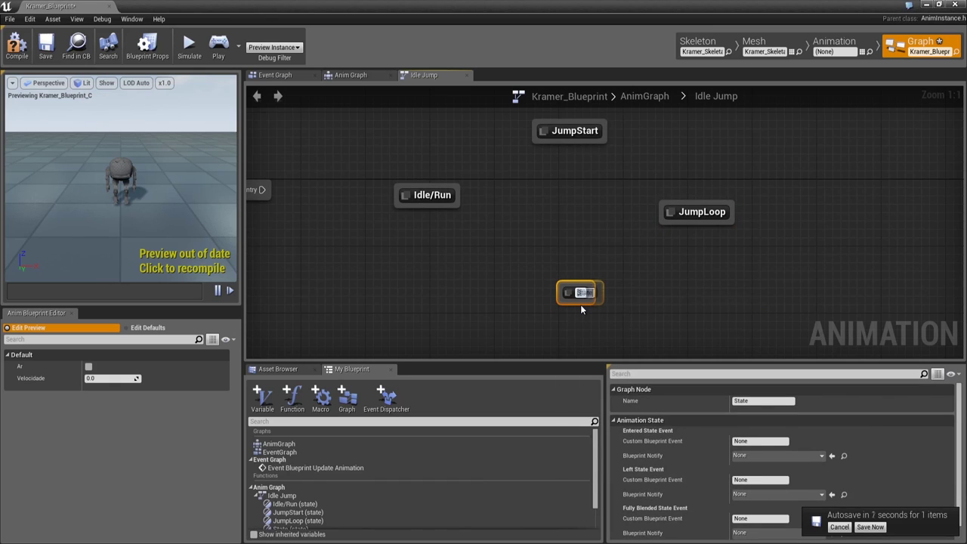
{"action": "left_click", "coordinate": [748, 401]}
{"action": "type", "text": "Ju"}
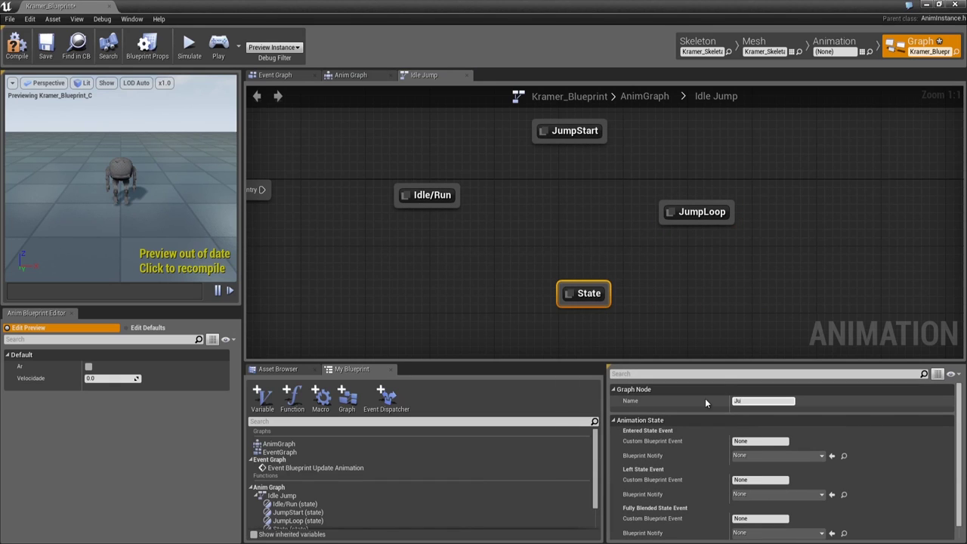
{"action": "type", "text": "mpEnd"}
{"action": "key", "text": "Return"}
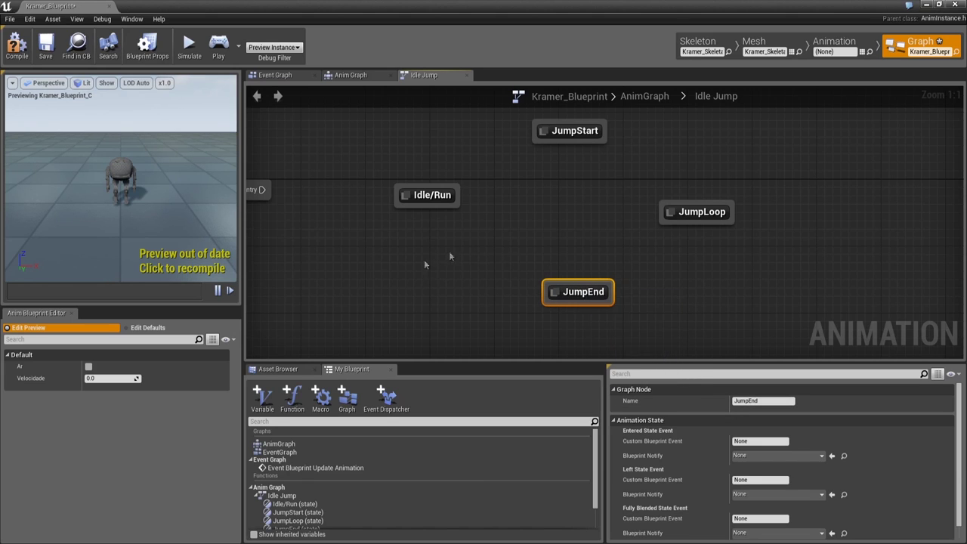
Connect Entry to Idle/Run, then add Idle/Run→JumpStart and JumpStart→JumpLoop transitions
{"action": "right_click_drag", "start_coordinate": [449, 253], "coordinate": [508, 310]}
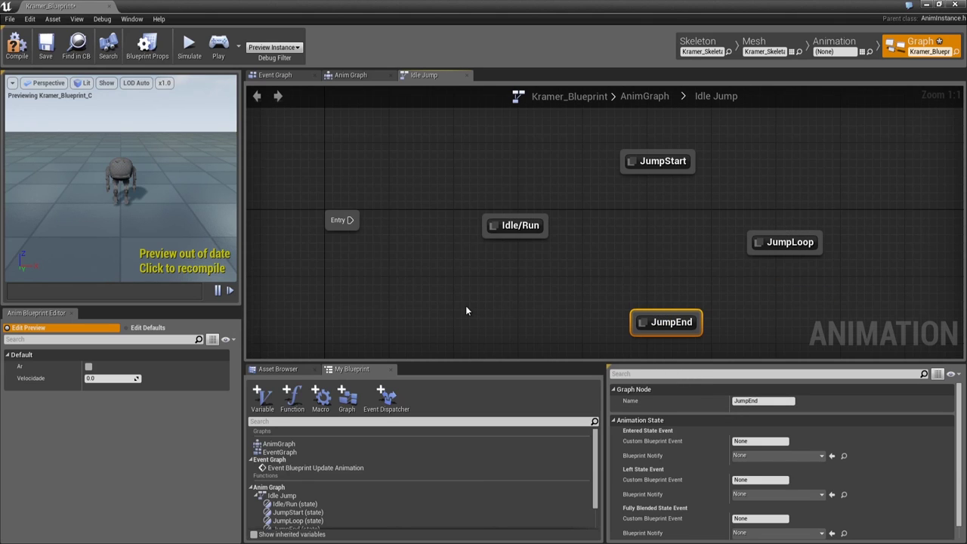
{"action": "mouse_move", "coordinate": [350, 220]}
{"action": "left_mouse_down"}
{"action": "mouse_move", "coordinate": [493, 229]}
{"action": "mouse_move", "coordinate": [396, 219]}
{"action": "mouse_move", "coordinate": [484, 230]}
{"action": "left_mouse_up"}
{"action": "right_click_drag", "start_coordinate": [575, 251], "coordinate": [461, 245]}
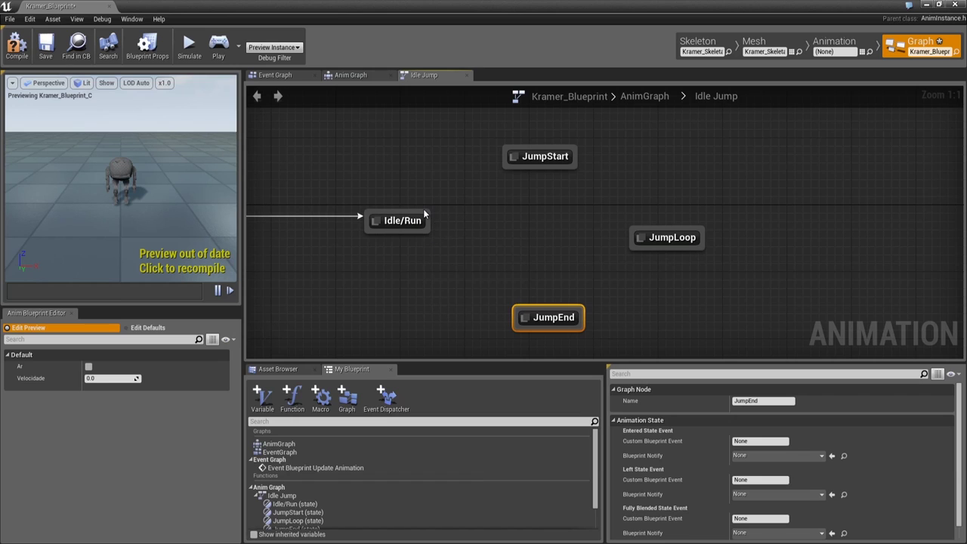
{"action": "left_click_drag", "start_coordinate": [428, 218], "coordinate": [507, 166]}
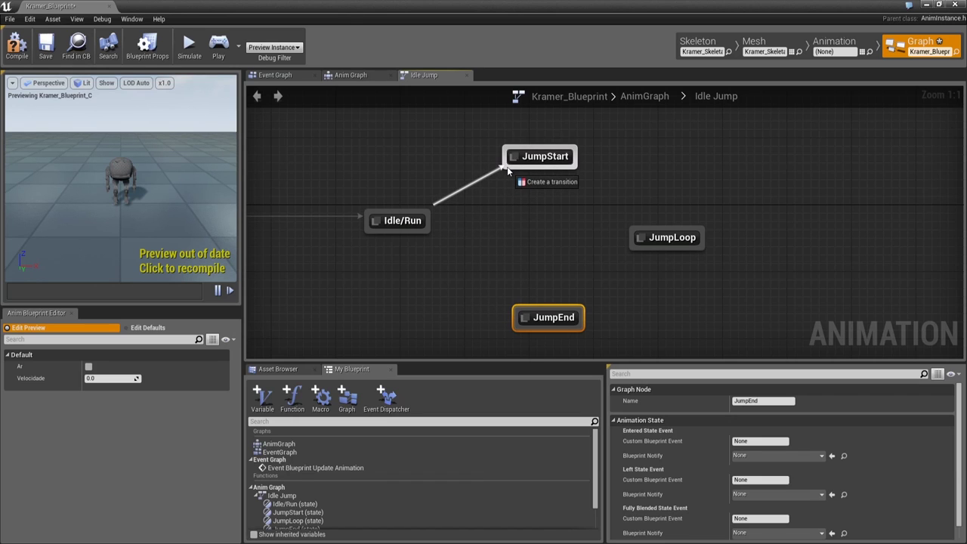
{"action": "left_click_drag", "start_coordinate": [506, 166], "coordinate": [506, 166]}
{"action": "mouse_move", "coordinate": [574, 170]}
{"action": "left_mouse_down"}
{"action": "mouse_move", "coordinate": [633, 236]}
{"action": "mouse_move", "coordinate": [514, 318]}
{"action": "mouse_move", "coordinate": [432, 231]}
{"action": "left_mouse_up"}
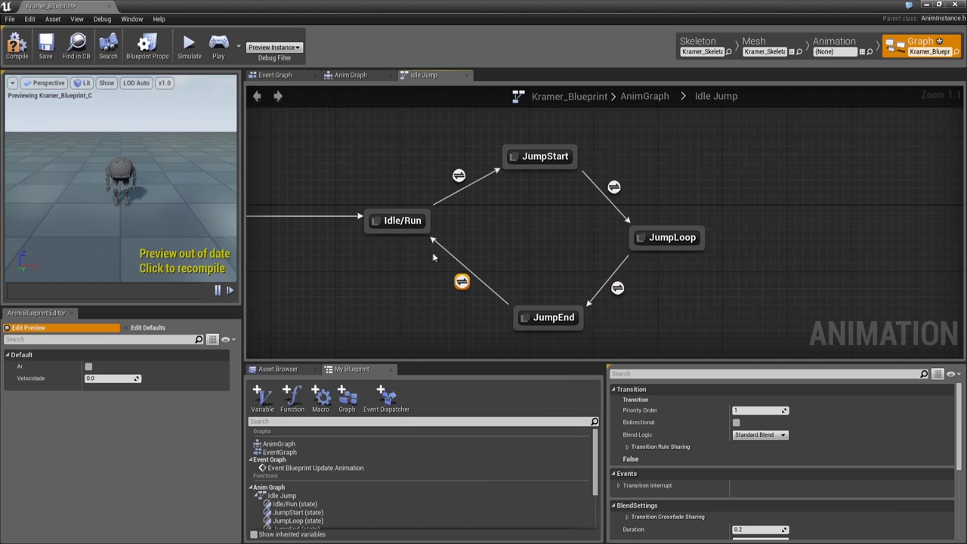
{"action": "left_click", "coordinate": [379, 266]}
{"action": "right_click_drag", "start_coordinate": [382, 267], "coordinate": [446, 272]}
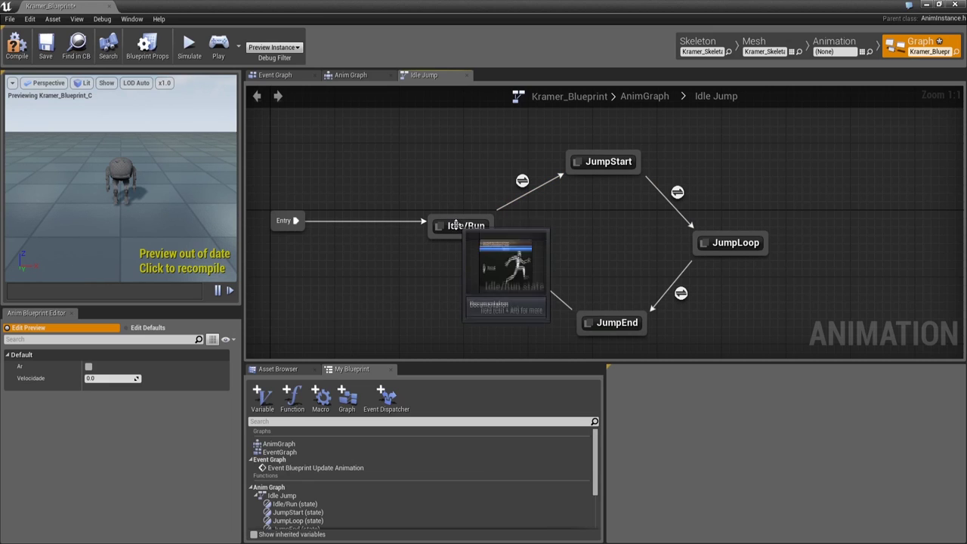
In the Idle/Run state graph, add a Velocidade getter node
{"action": "double_click", "coordinate": [456, 227]}
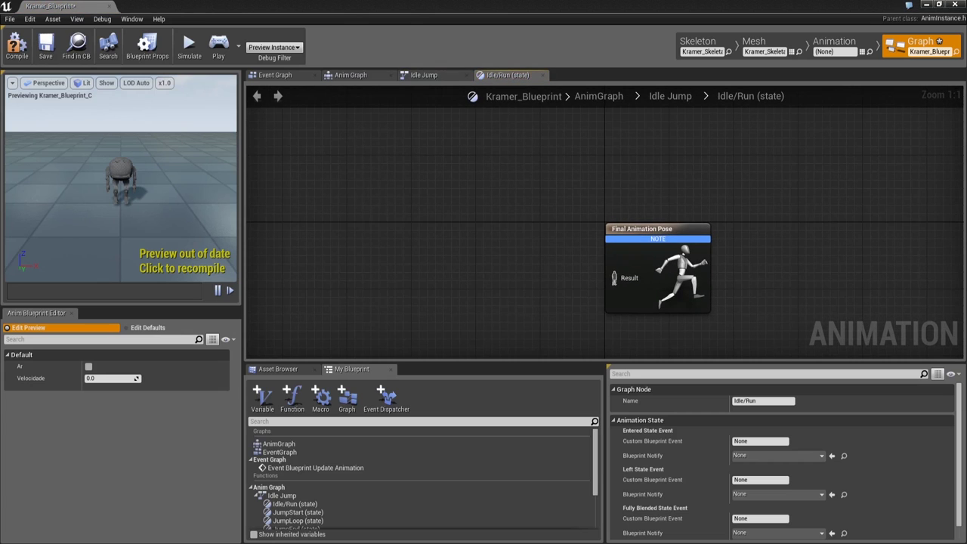
{"action": "right_click_drag", "start_coordinate": [413, 282], "coordinate": [438, 242]}
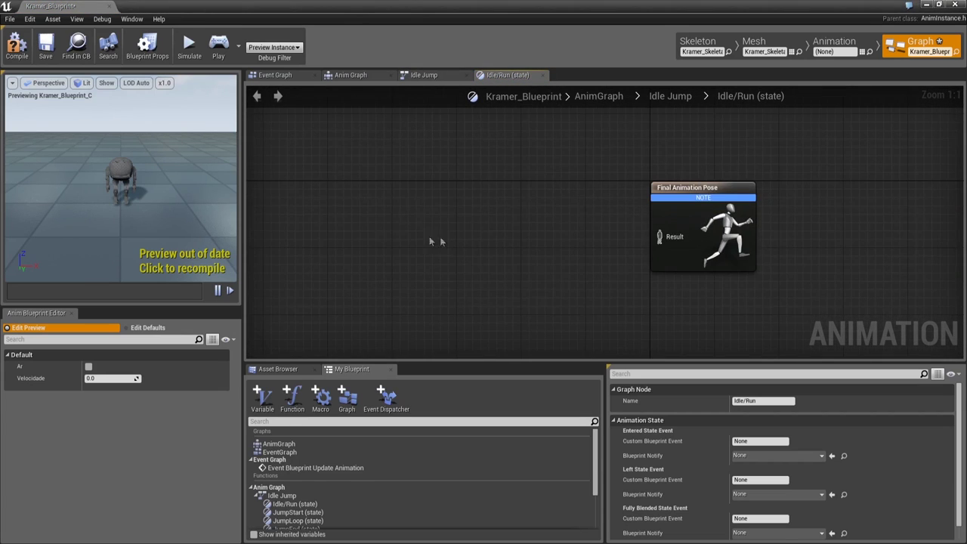
{"action": "scroll", "coordinate": [279, 499], "scroll_direction": "down", "scroll_amount": 3}
{"action": "left_click", "coordinate": [272, 525]}
{"action": "left_click_drag", "start_coordinate": [278, 527], "coordinate": [453, 226]}
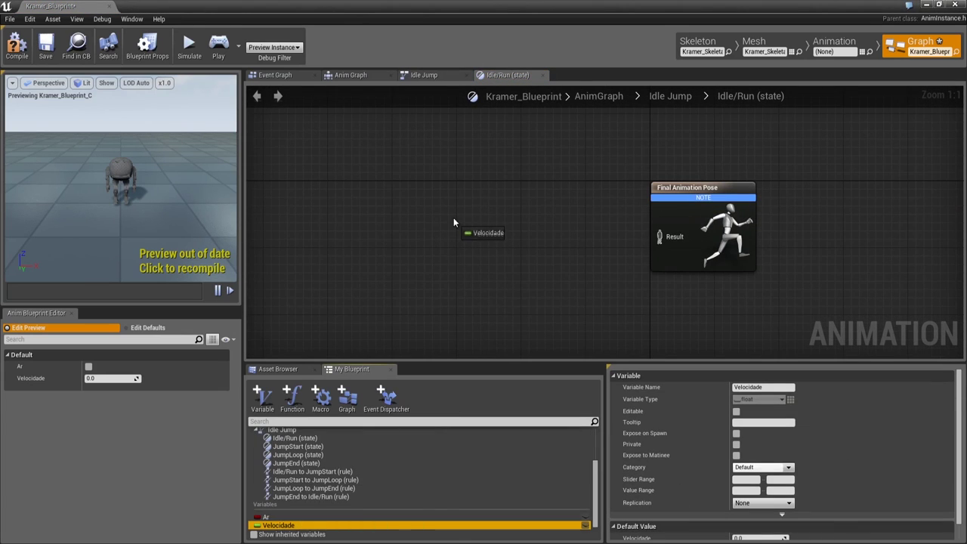
{"action": "left_click", "coordinate": [469, 240]}
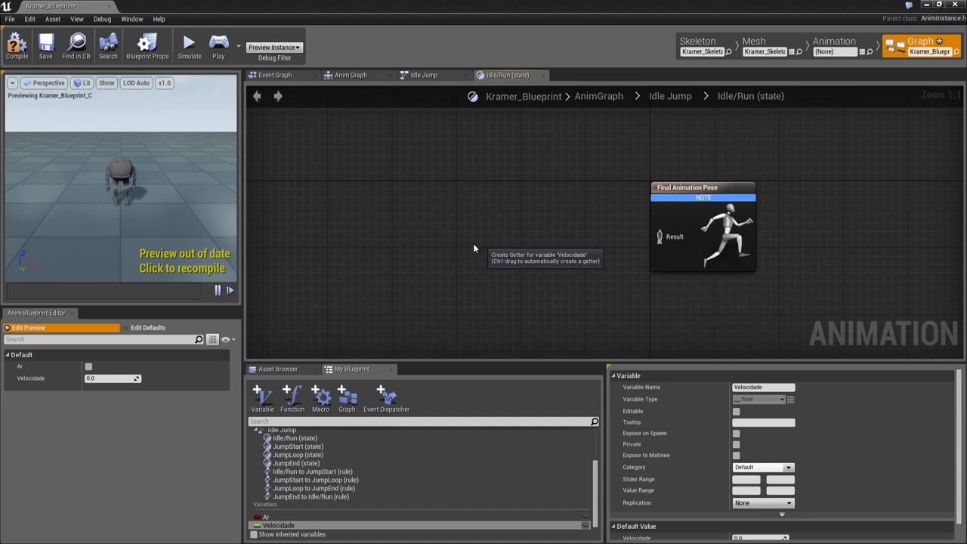
{"action": "left_click_drag", "start_coordinate": [465, 236], "coordinate": [406, 236]}
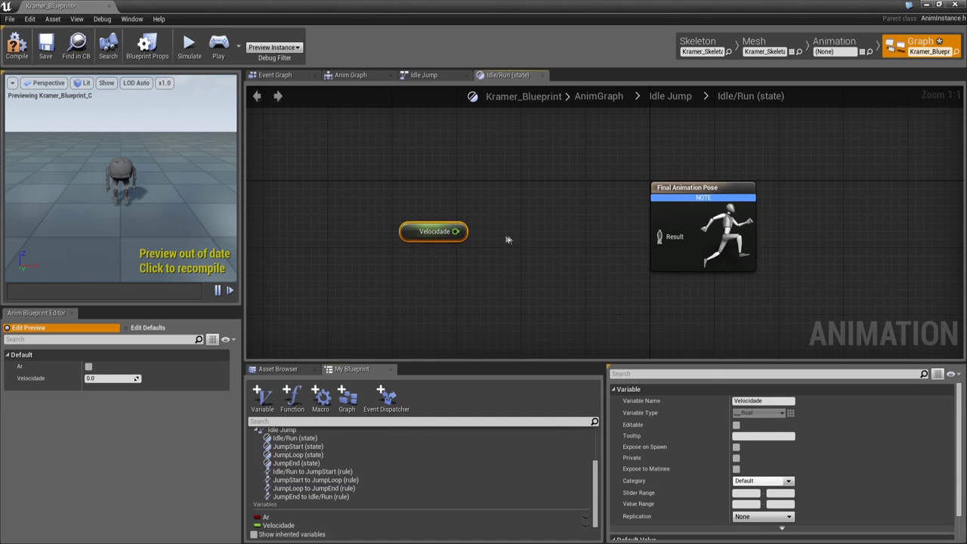
Add a Kramer_IdleRun blendspace player fed by Velocidade and wire it to Final Animation Pose
{"action": "right_click", "coordinate": [506, 239]}
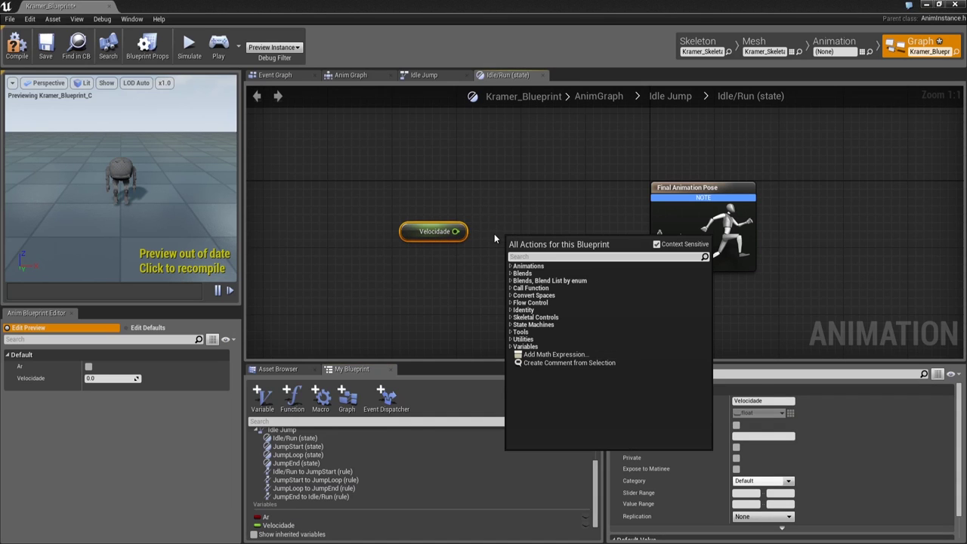
{"action": "type", "text": "Idl"}
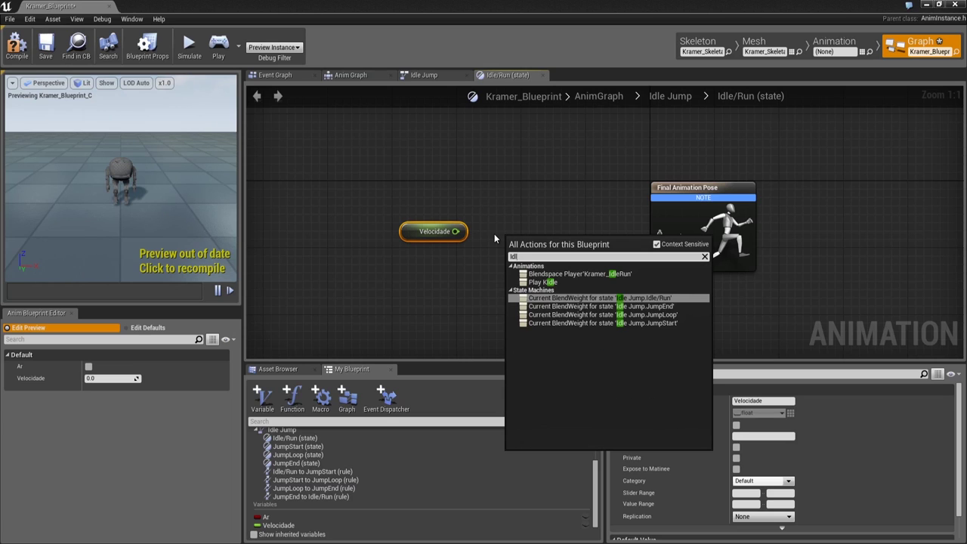
{"action": "type", "text": "e"}
{"action": "left_click", "coordinate": [559, 274]}
{"action": "left_click_drag", "start_coordinate": [544, 240], "coordinate": [527, 216]}
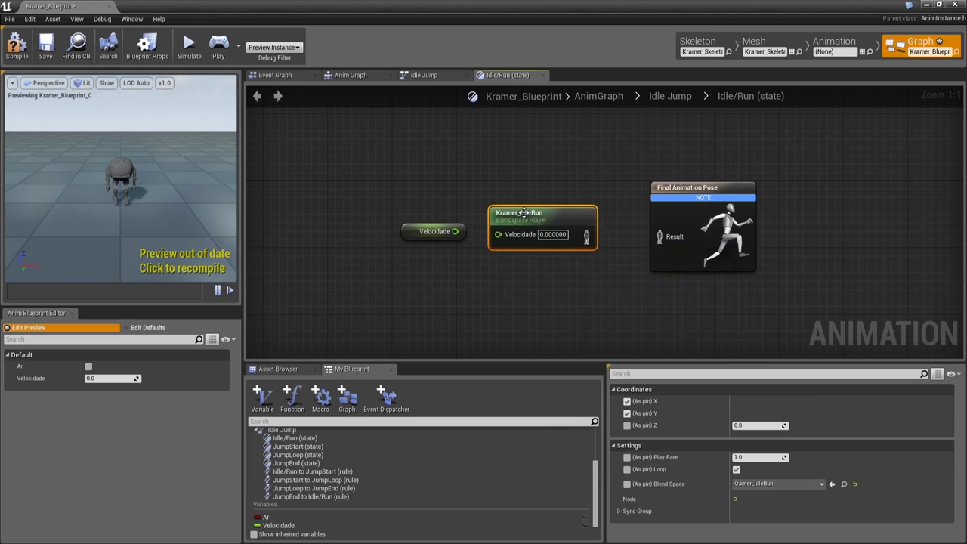
{"action": "left_click_drag", "start_coordinate": [455, 231], "coordinate": [499, 236]}
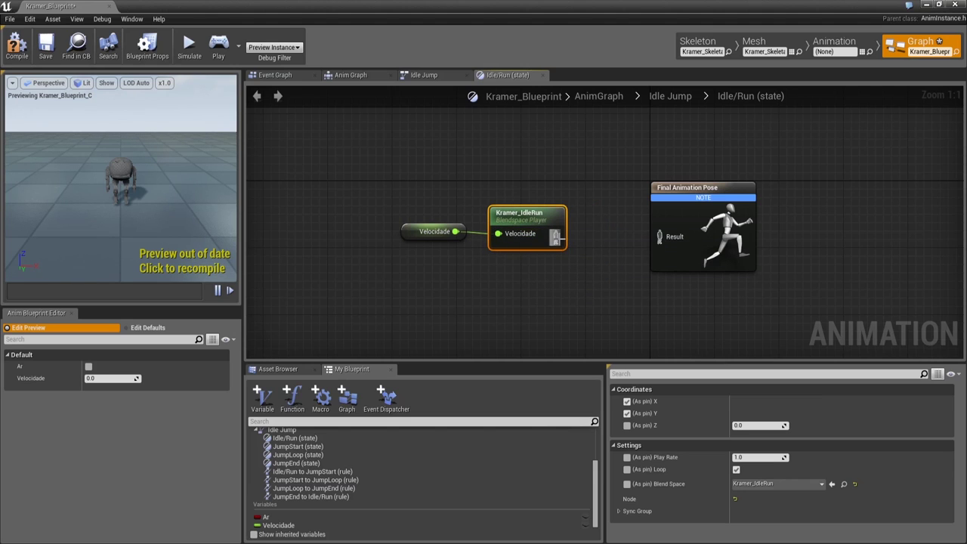
{"action": "left_click_drag", "start_coordinate": [555, 237], "coordinate": [659, 237]}
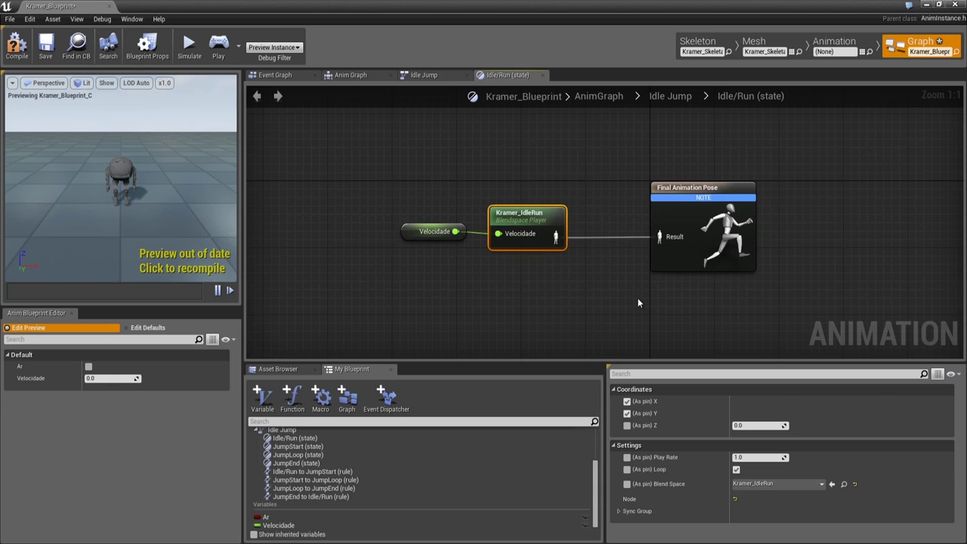
Compile and save the animation blueprint
{"action": "left_click", "coordinate": [15, 47]}
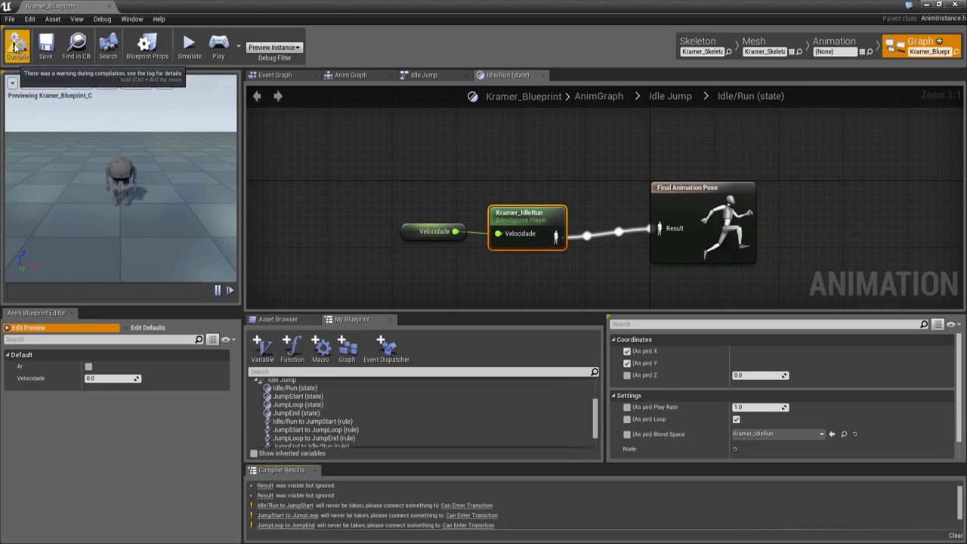
{"action": "left_click", "coordinate": [16, 52]}
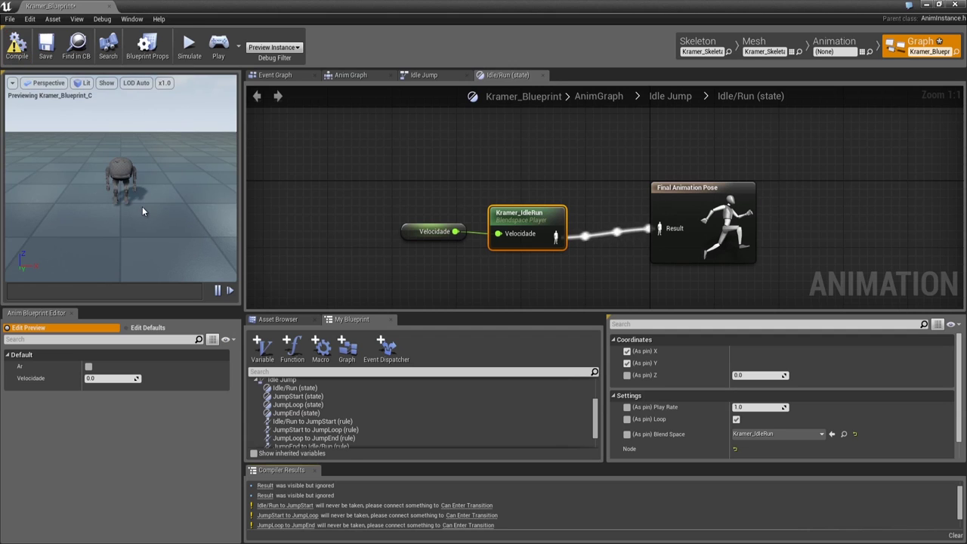
{"action": "left_click", "coordinate": [45, 47]}
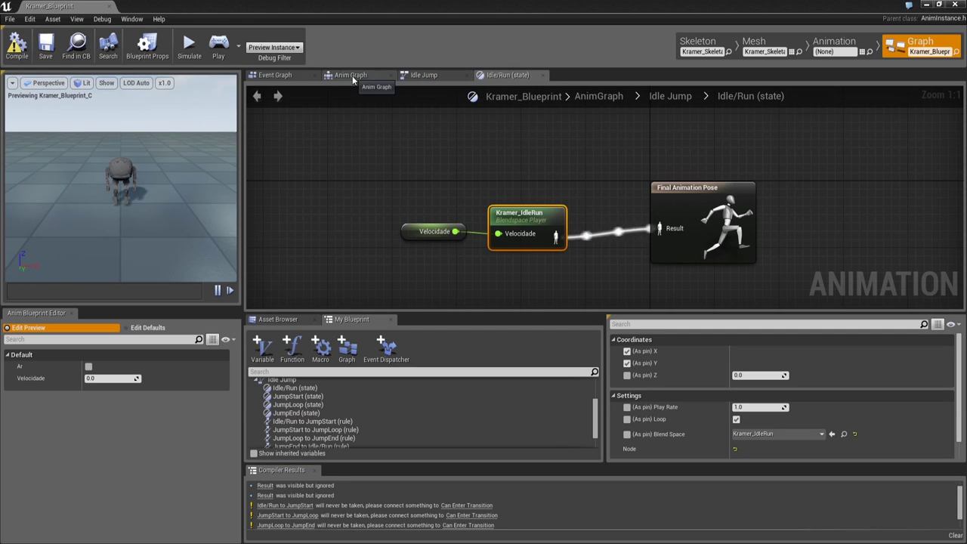
Switch back to the Idle Jump tab and pan to show its linked states
{"action": "left_click", "coordinate": [429, 75]}
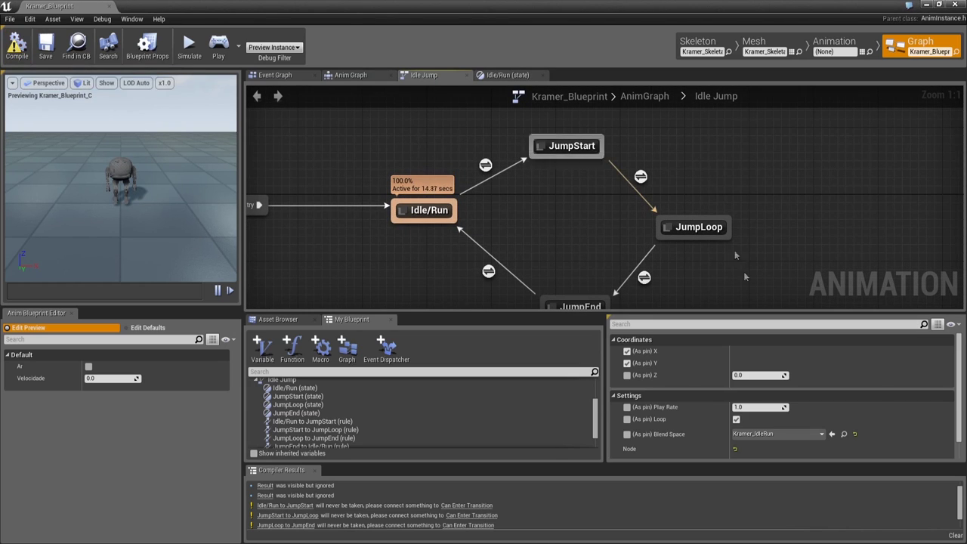
{"action": "mouse_move", "coordinate": [572, 237]}
{"action": "right_mouse_down"}
{"action": "mouse_move", "coordinate": [514, 170]}
{"action": "mouse_move", "coordinate": [484, 211]}
{"action": "right_mouse_up"}
In the JumpStart graph, add a Play KPulando01 node and wire it to the Final Animation Pose Result
{"action": "double_click", "coordinate": [489, 160]}
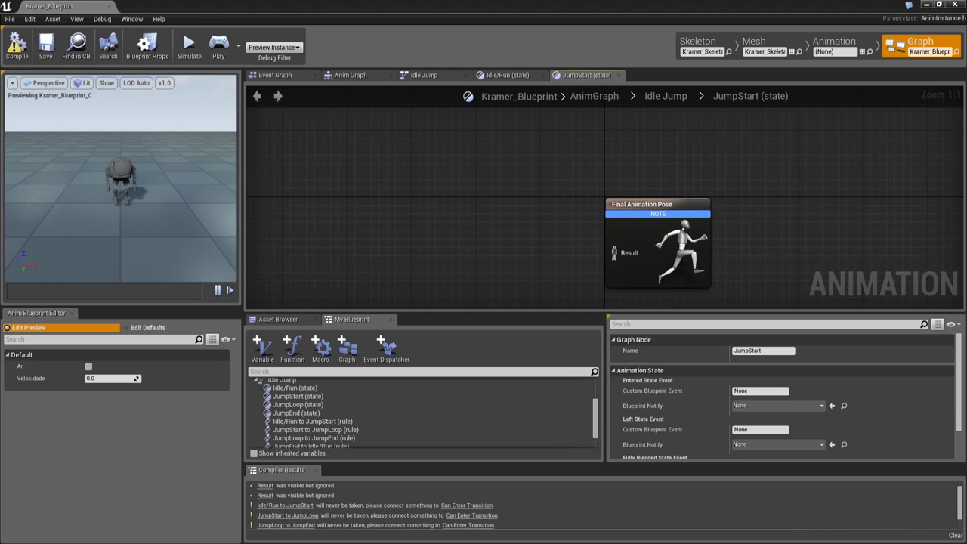
{"action": "right_click_drag", "start_coordinate": [478, 257], "coordinate": [465, 201]}
{"action": "type", "text": "pl"}
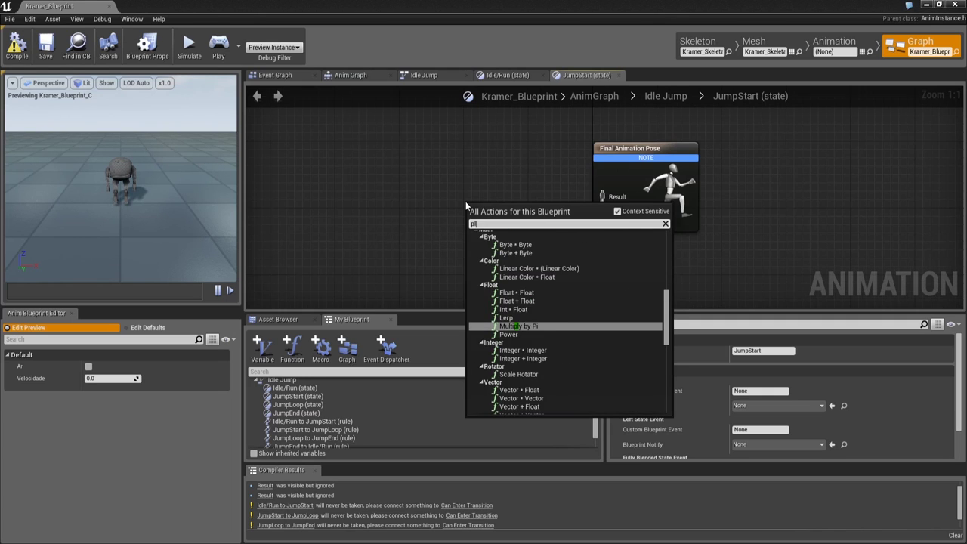
{"action": "type", "text": "ay"}
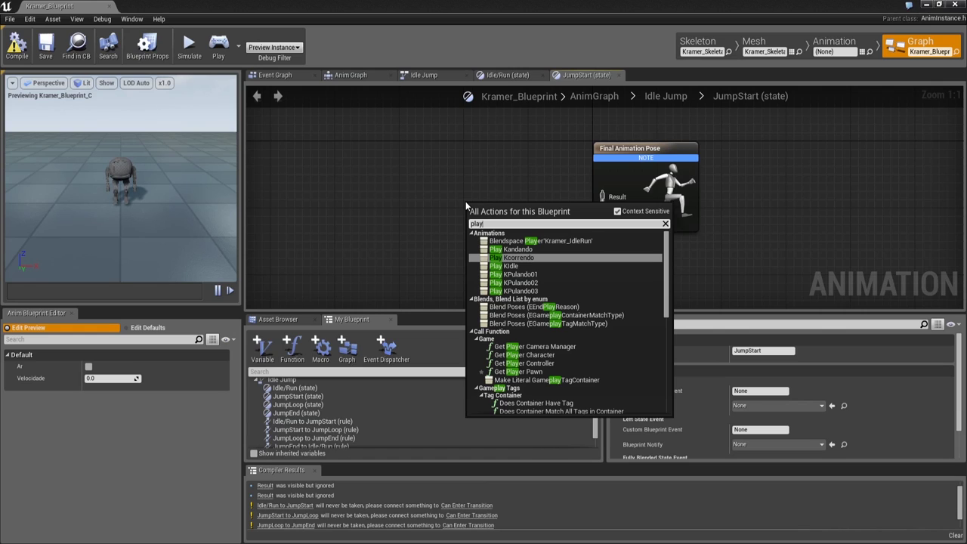
{"action": "key", "text": "Up"}
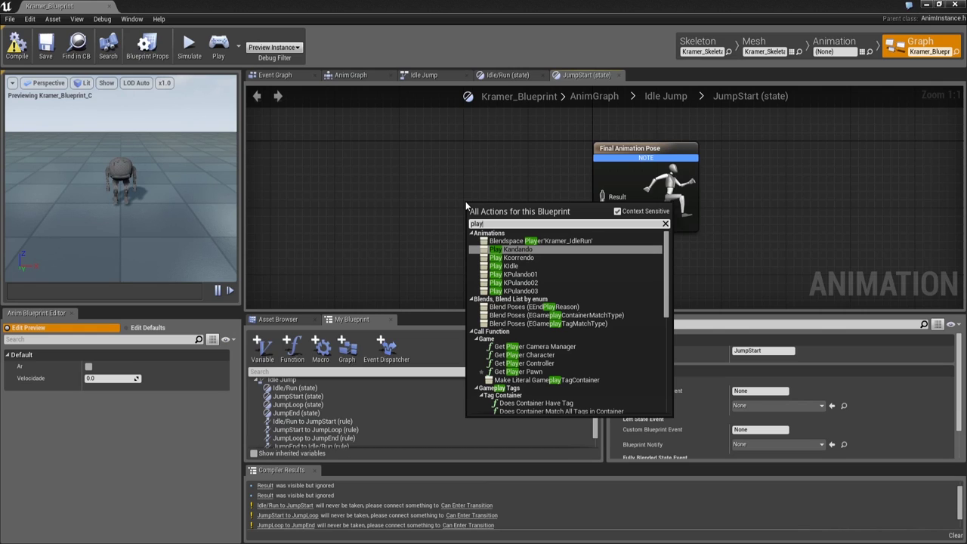
{"action": "key", "text": "Down"}
{"action": "key", "text": "Down"}
{"action": "key", "text": "Down"}
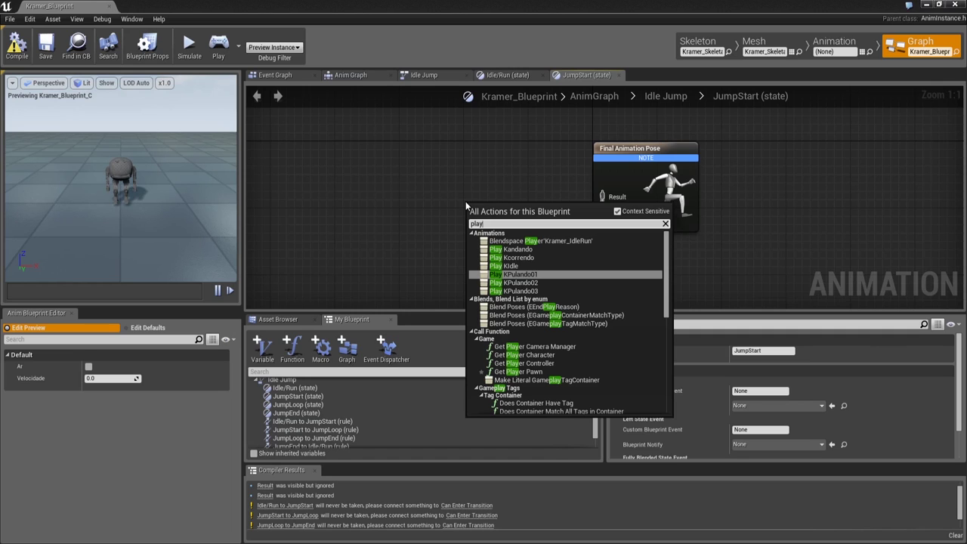
{"action": "key", "text": "Return"}
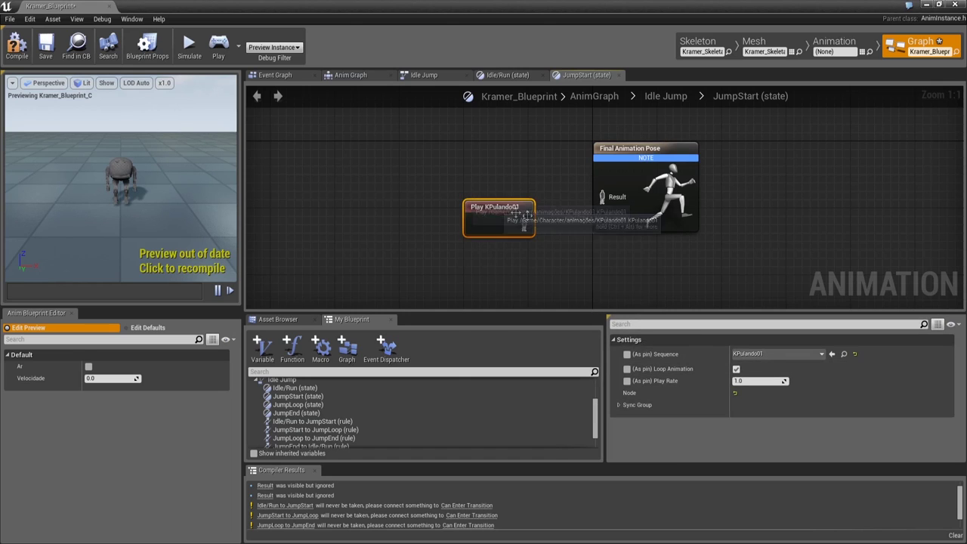
{"action": "left_click_drag", "start_coordinate": [522, 224], "coordinate": [602, 197]}
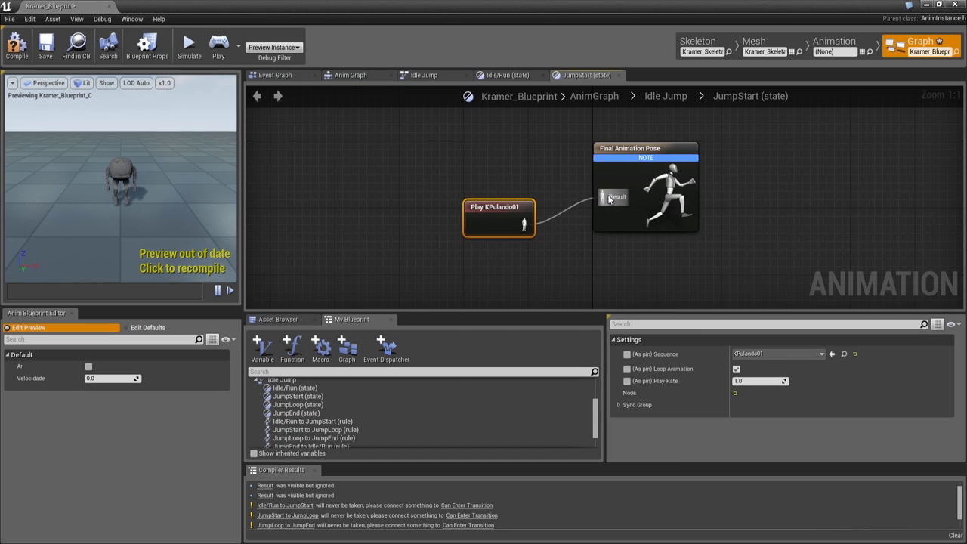
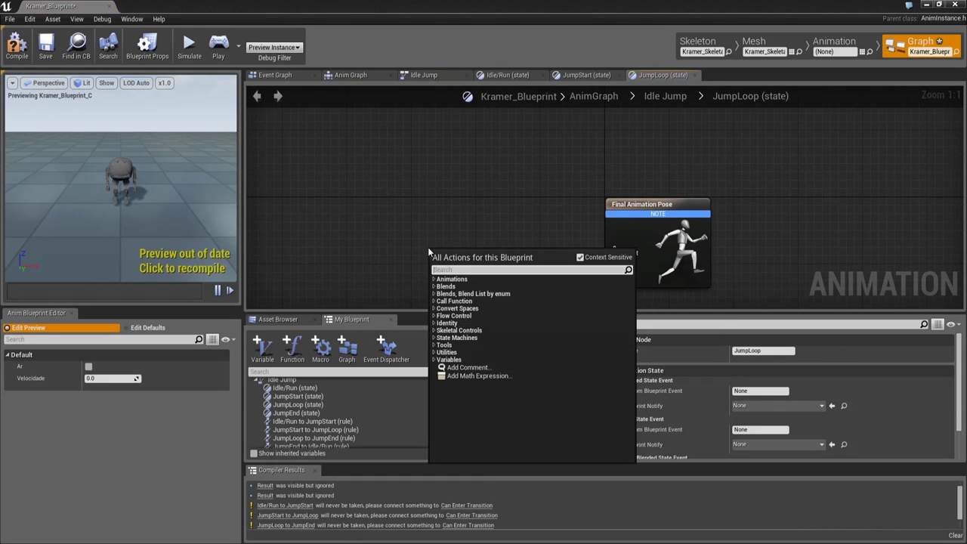
In JumpLoop, add Play KPulando02 and wire it into the Final Animation Pose
{"action": "type", "text": "play"}
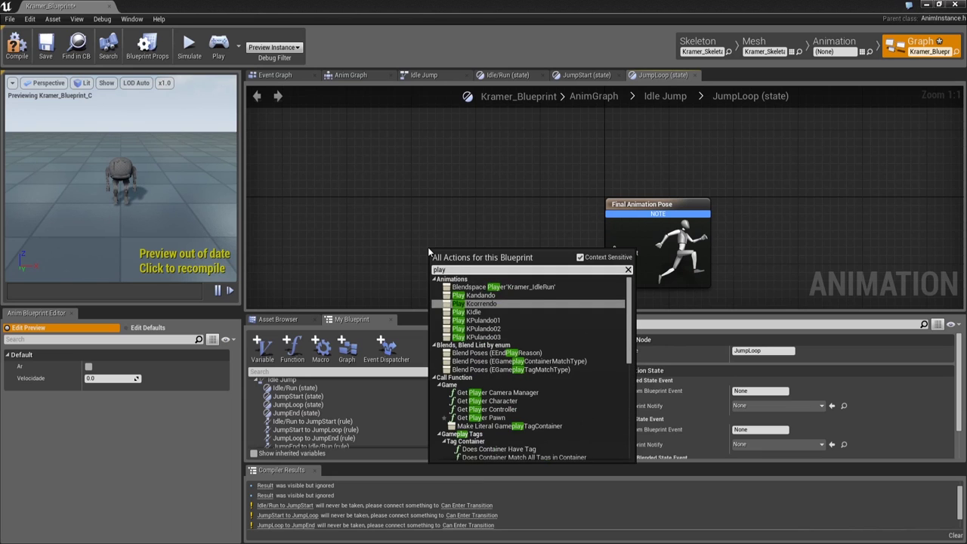
{"action": "key", "text": "Down"}
{"action": "key", "text": "Down"}
{"action": "key", "text": "Down"}
{"action": "key", "text": "Return"}
{"action": "left_click_drag", "start_coordinate": [487, 273], "coordinate": [614, 252]}
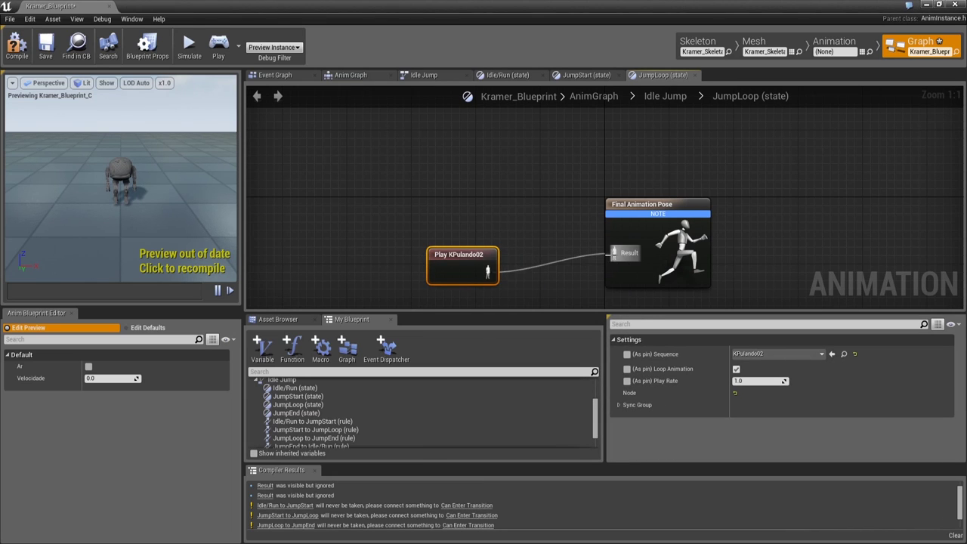
In the JumpEnd state, add Play KPulando03 and wire it into the Final Animation Pose
{"action": "left_click", "coordinate": [426, 74]}
{"action": "right_click_drag", "start_coordinate": [527, 258], "coordinate": [527, 143]}
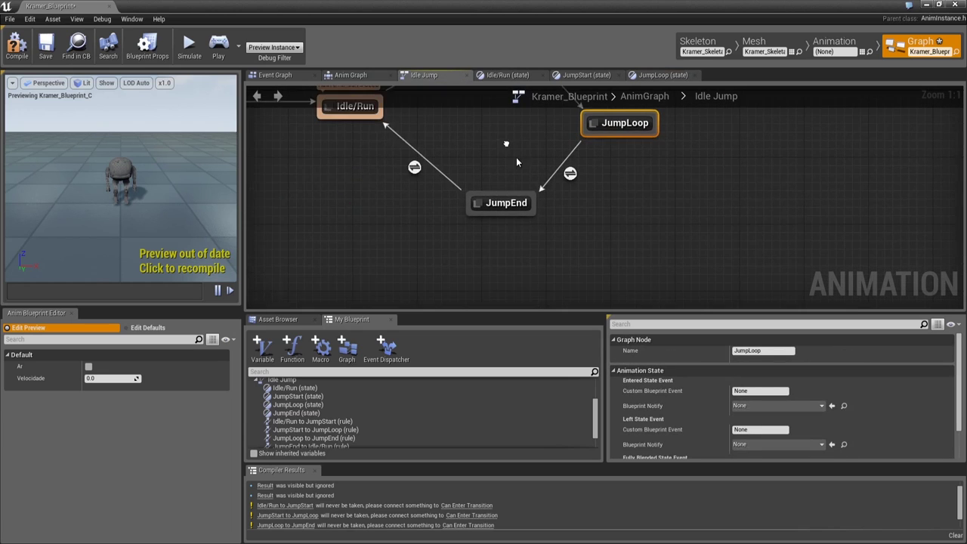
{"action": "double_click", "coordinate": [501, 200]}
{"action": "right_click", "coordinate": [457, 246]}
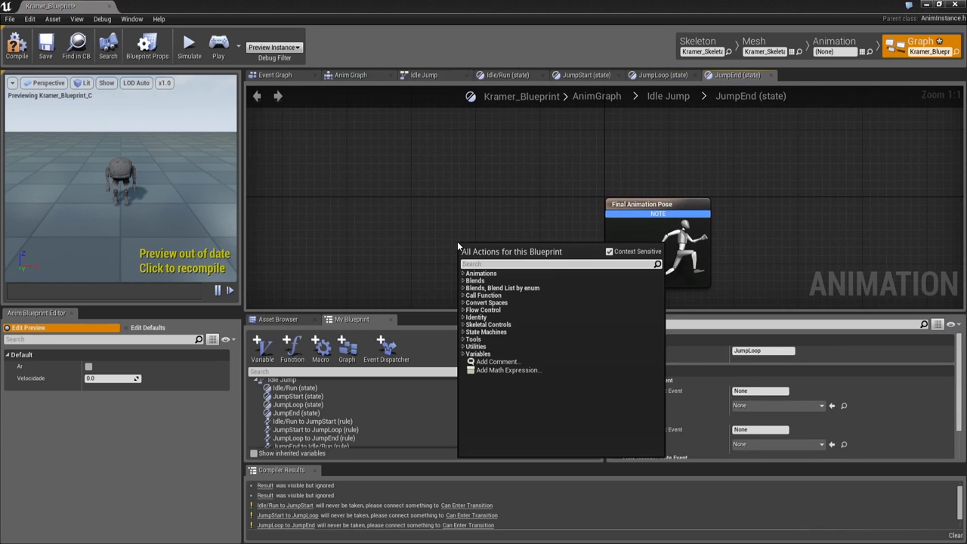
{"action": "type", "text": "play"}
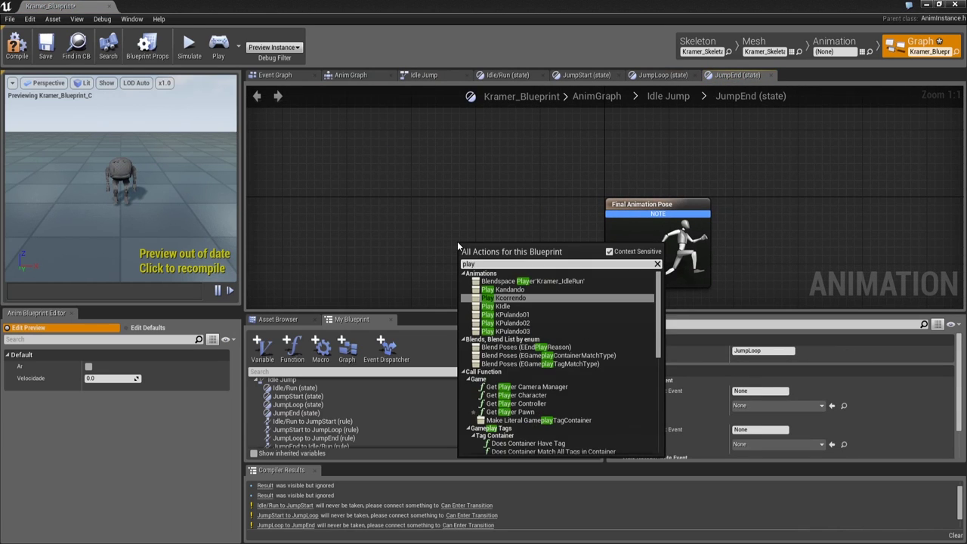
{"action": "key", "text": "Down"}
{"action": "key", "text": "Down"}
{"action": "key", "text": "Down"}
{"action": "key", "text": "Down"}
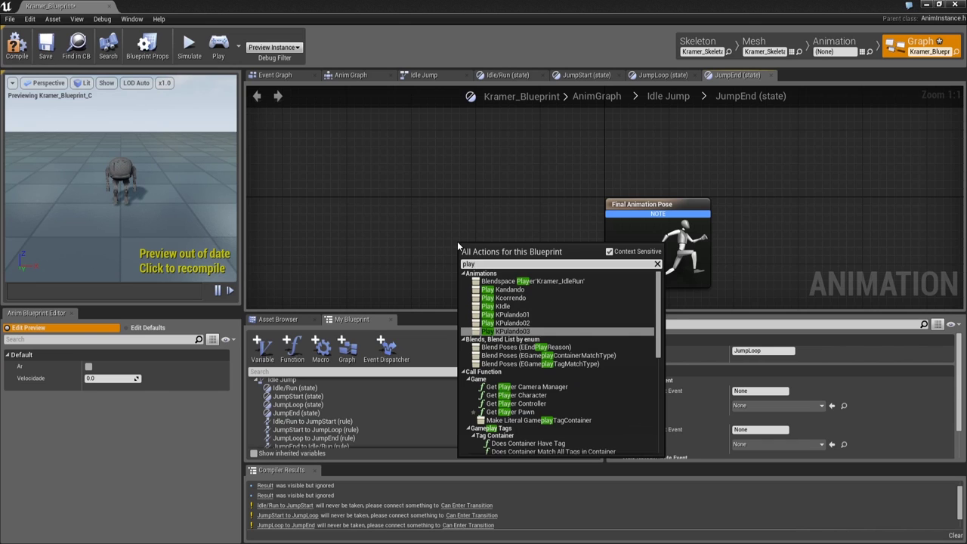
{"action": "key", "text": "Return"}
{"action": "left_click_drag", "start_coordinate": [520, 263], "coordinate": [614, 254]}
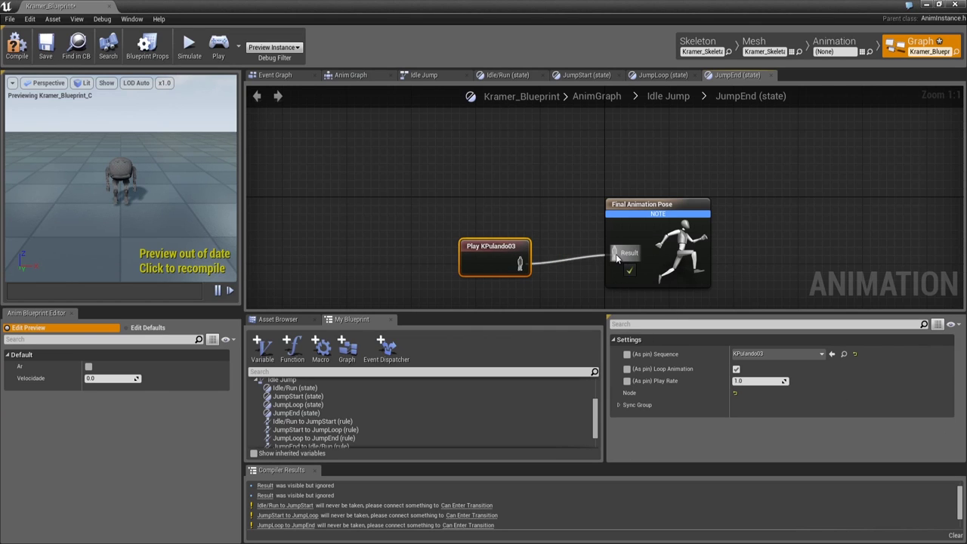
{"action": "left_click", "coordinate": [424, 78]}
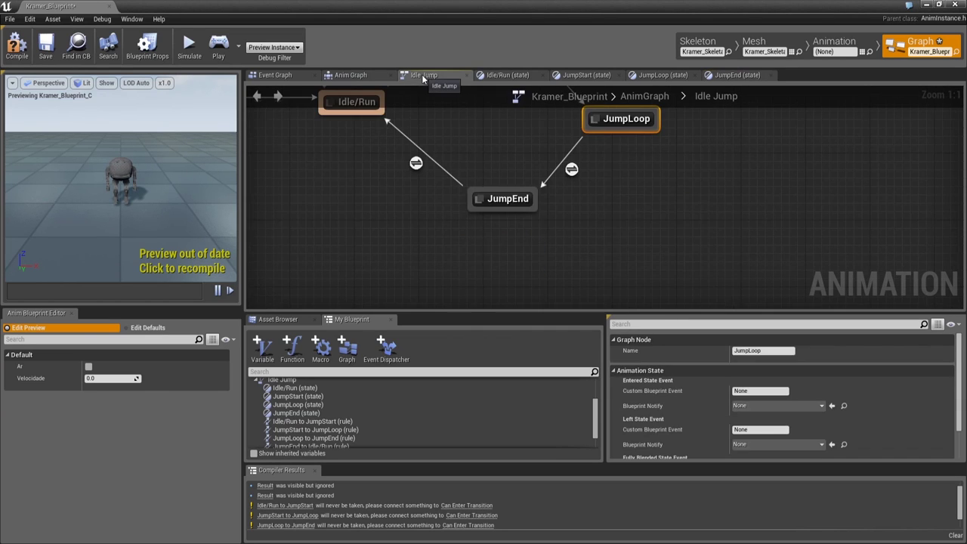
Compile, then feed the Ar variable into the Idle/Run→JumpStart Can Enter Transition
{"action": "right_click_drag", "start_coordinate": [428, 147], "coordinate": [430, 217]}
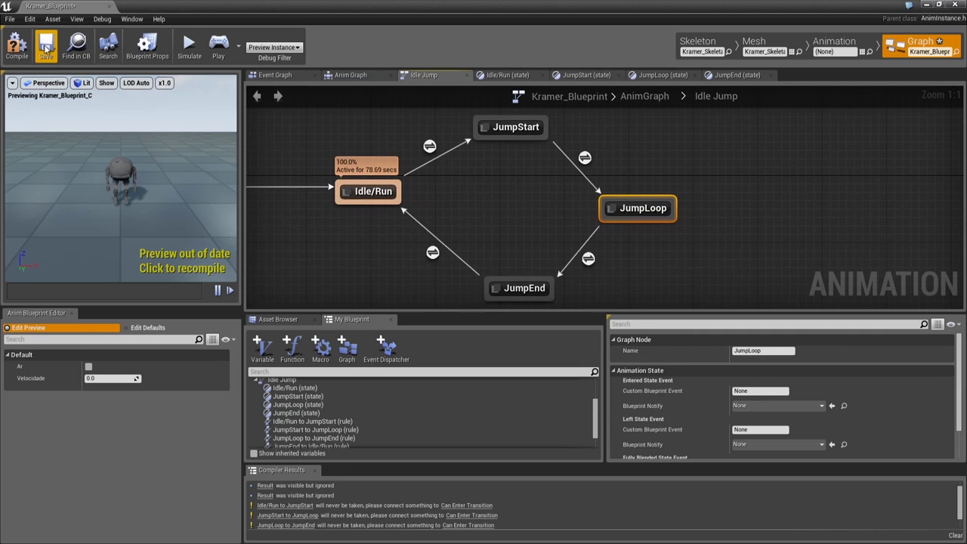
{"action": "left_click", "coordinate": [17, 46]}
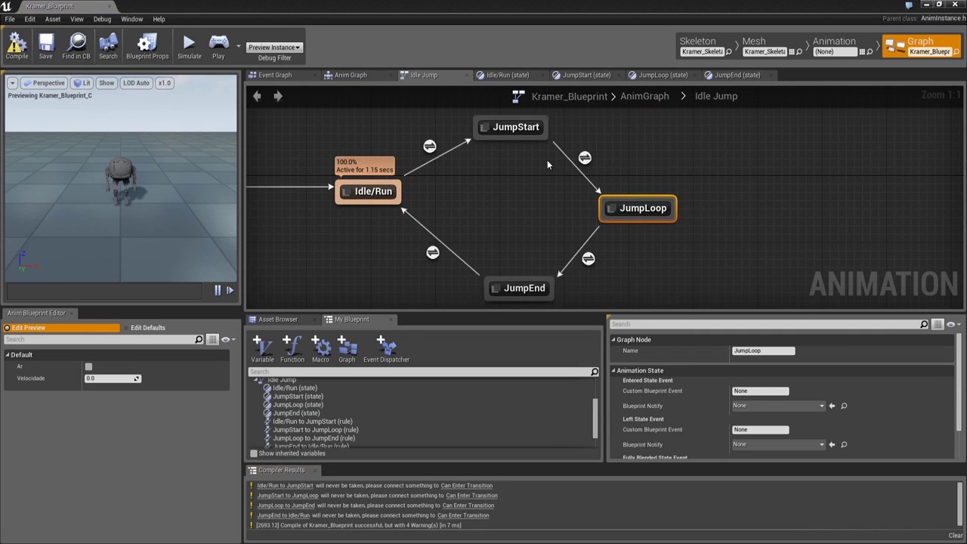
{"action": "right_click_drag", "start_coordinate": [503, 149], "coordinate": [477, 194]}
{"action": "left_click", "coordinate": [405, 194]}
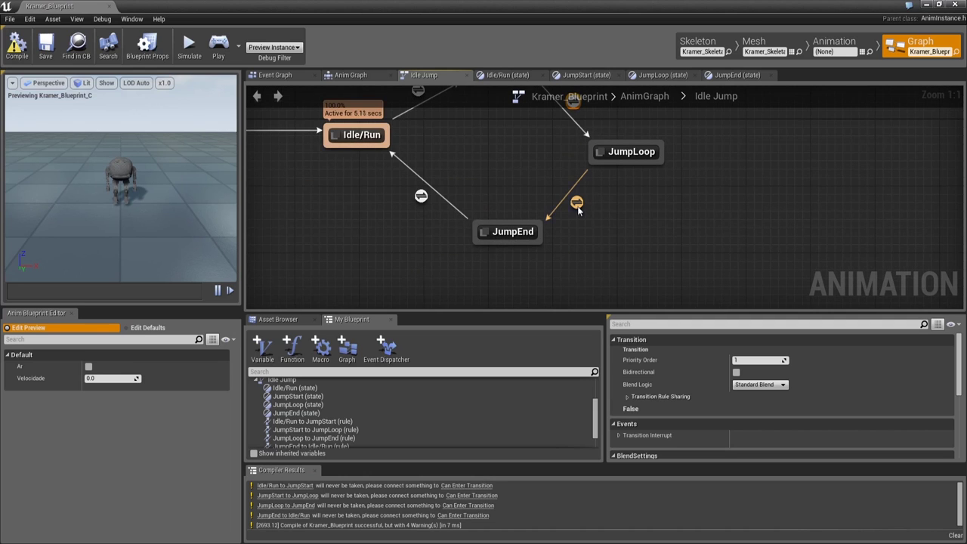
{"action": "right_click_drag", "start_coordinate": [433, 210], "coordinate": [428, 278]}
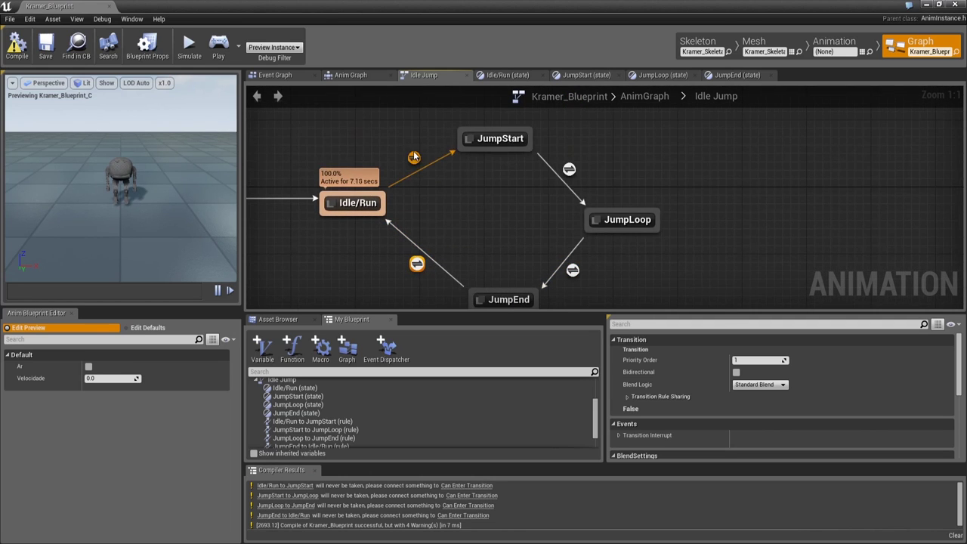
{"action": "double_click", "coordinate": [410, 155]}
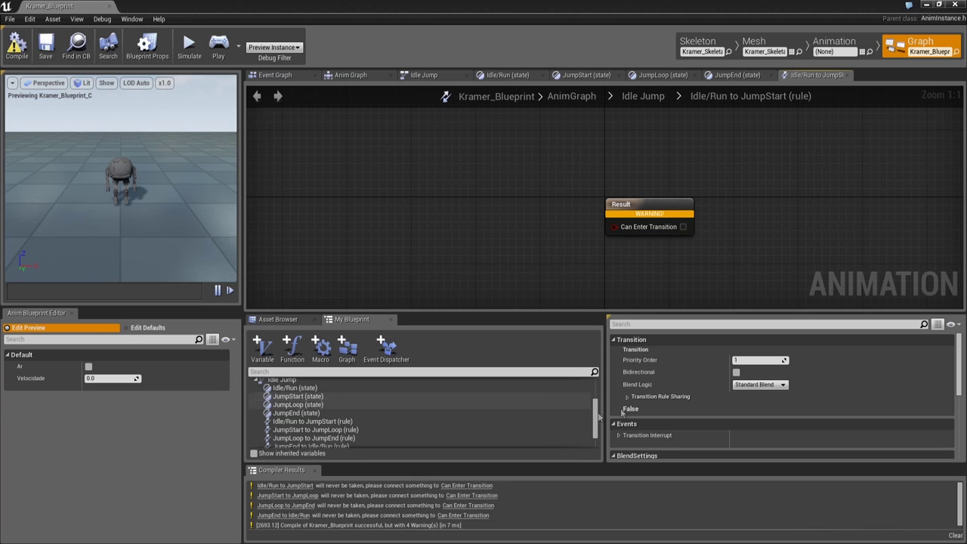
{"action": "scroll", "coordinate": [300, 430], "scroll_direction": "down", "scroll_amount": 2}
{"action": "left_click", "coordinate": [298, 436]}
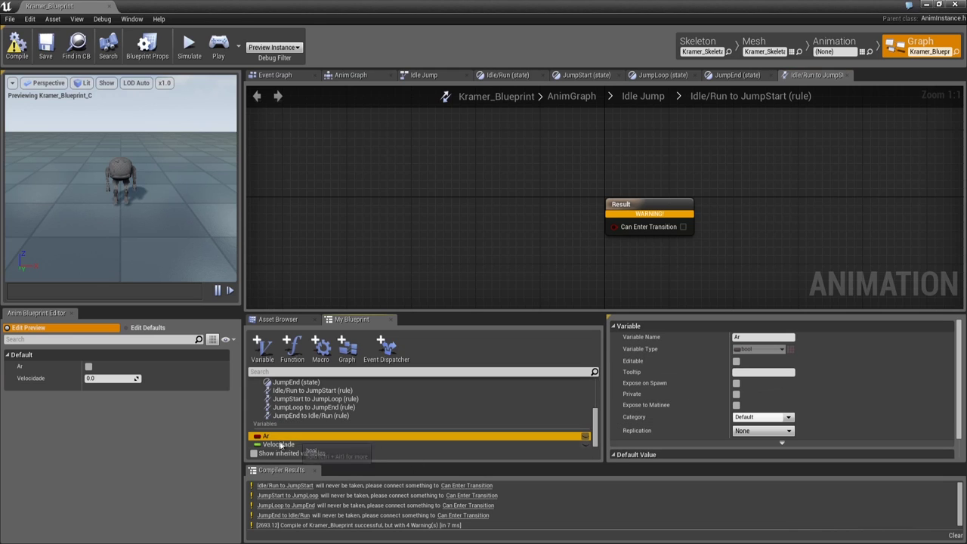
{"action": "left_click_drag", "start_coordinate": [447, 219], "coordinate": [613, 226]}
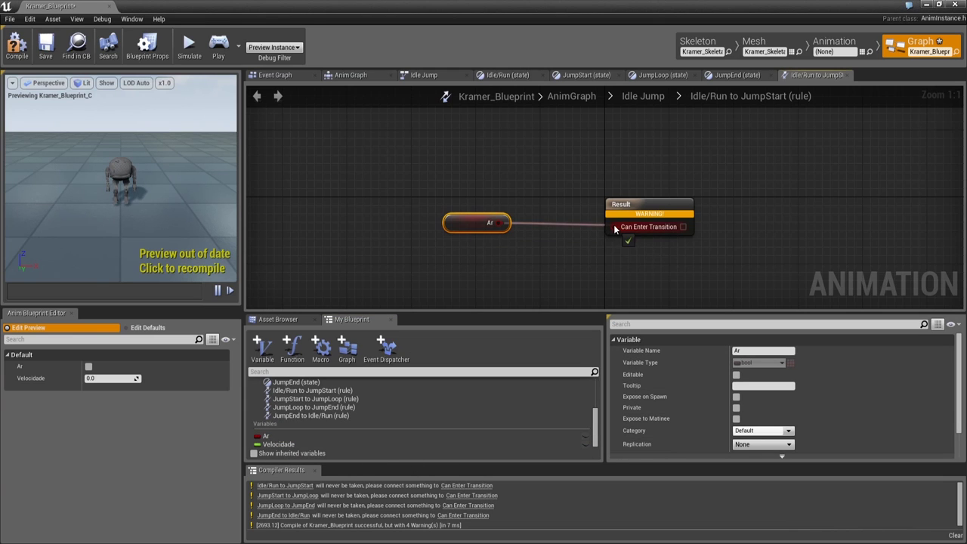
Back in Idle Jump, nudge JumpStart and open the JumpStart→JumpLoop transition rule
{"action": "left_click", "coordinate": [487, 75]}
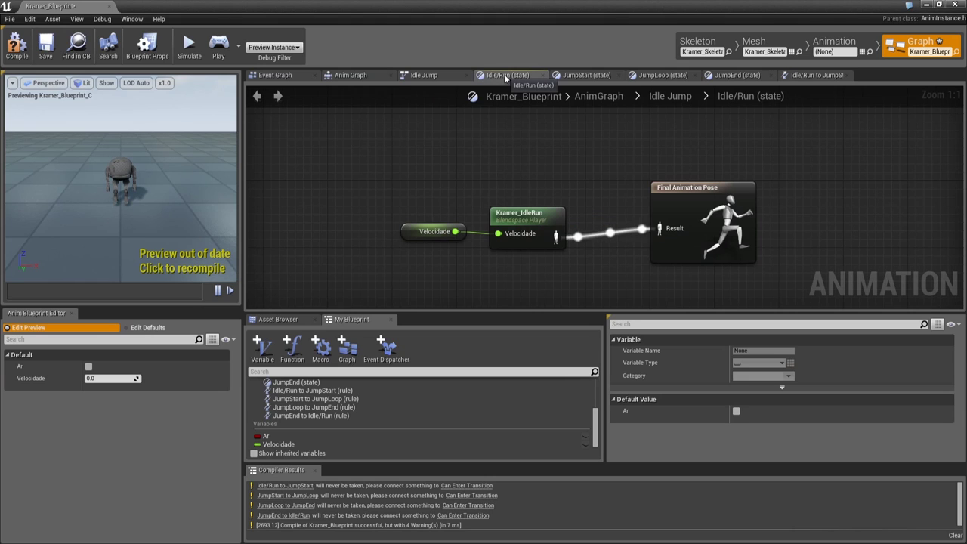
{"action": "left_click", "coordinate": [438, 75]}
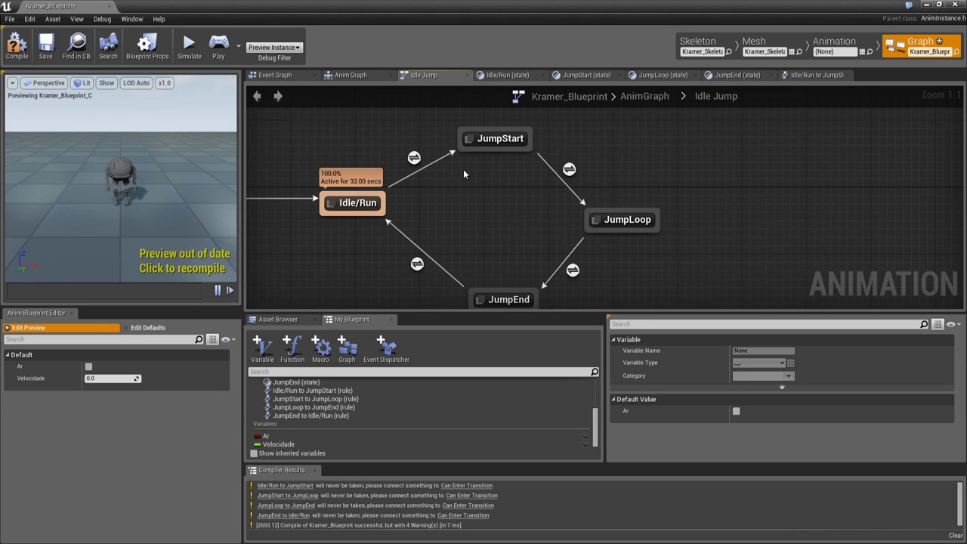
{"action": "left_click", "coordinate": [487, 142]}
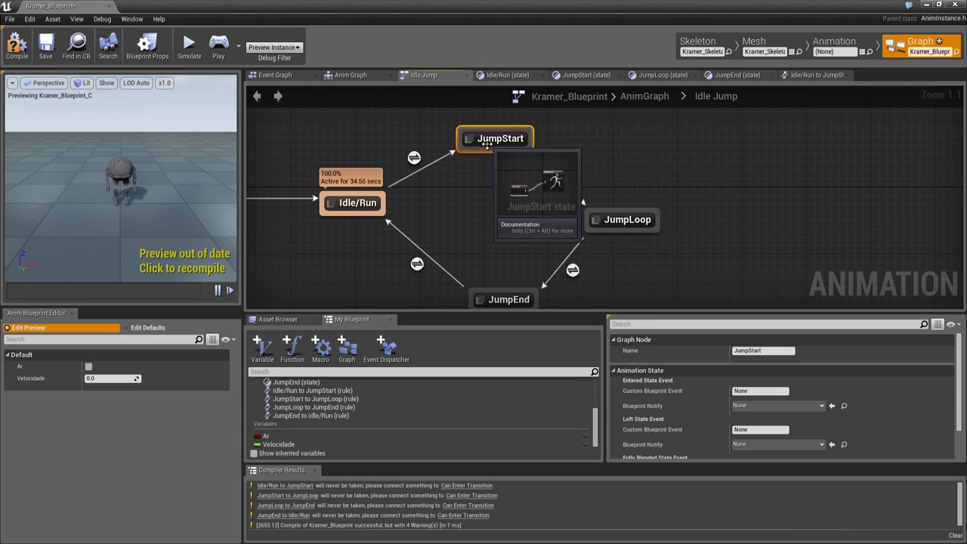
{"action": "left_click", "coordinate": [413, 158]}
{"action": "left_click_drag", "start_coordinate": [506, 140], "coordinate": [487, 142]}
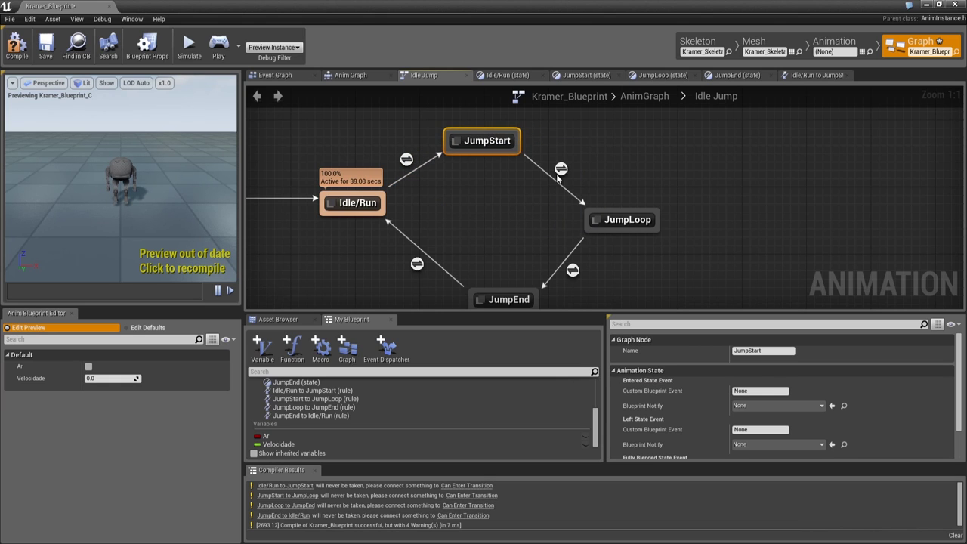
{"action": "left_click", "coordinate": [560, 169]}
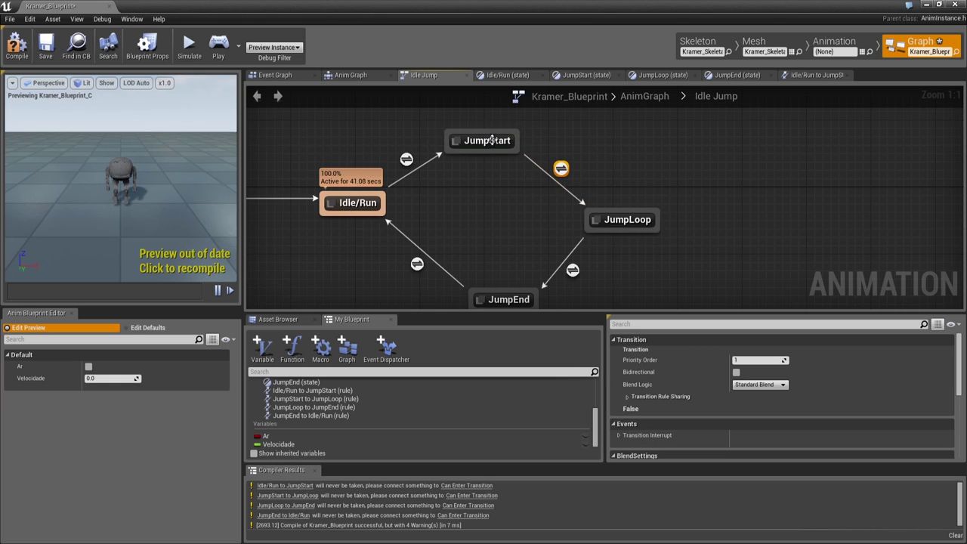
{"action": "double_click", "coordinate": [561, 169]}
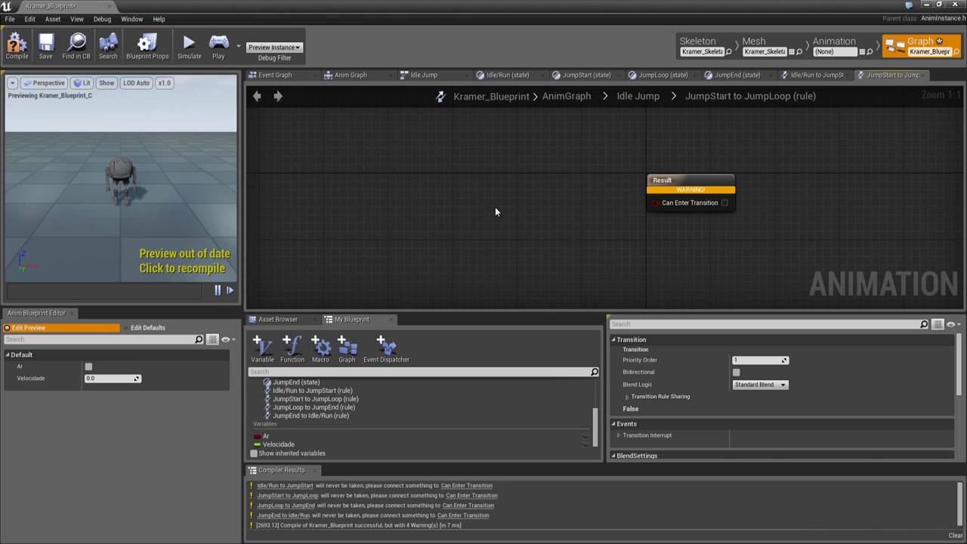
Add KPulando01's Current Time (Ratio) node to the JumpStart→JumpLoop rule
{"action": "right_click", "coordinate": [434, 221]}
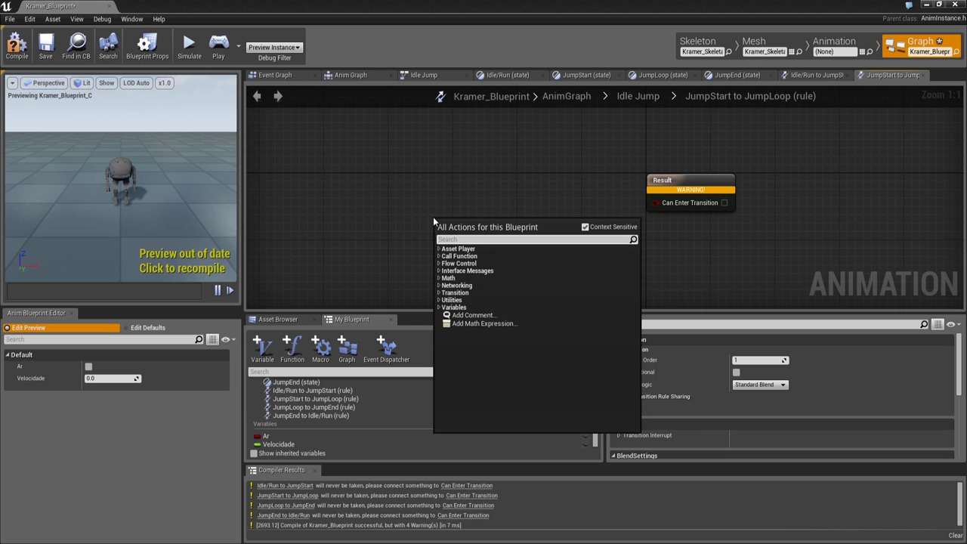
{"action": "type", "text": "kp"}
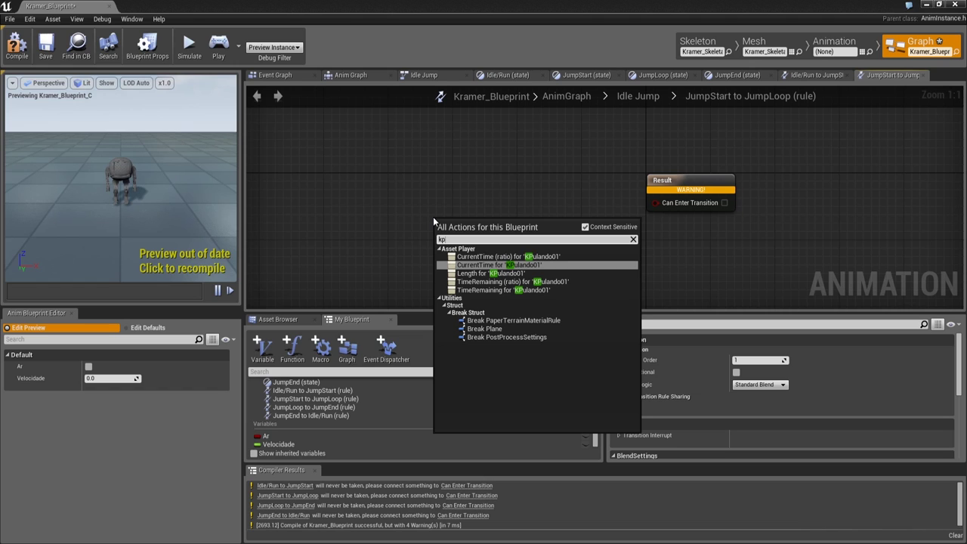
{"action": "key", "text": "Up"}
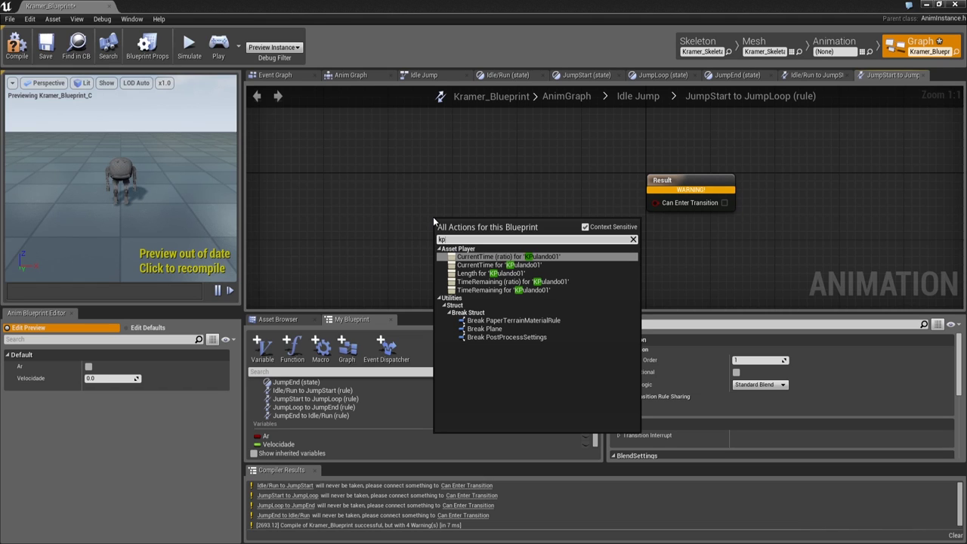
{"action": "key", "text": "Return"}
{"action": "left_click_drag", "start_coordinate": [486, 225], "coordinate": [446, 208]}
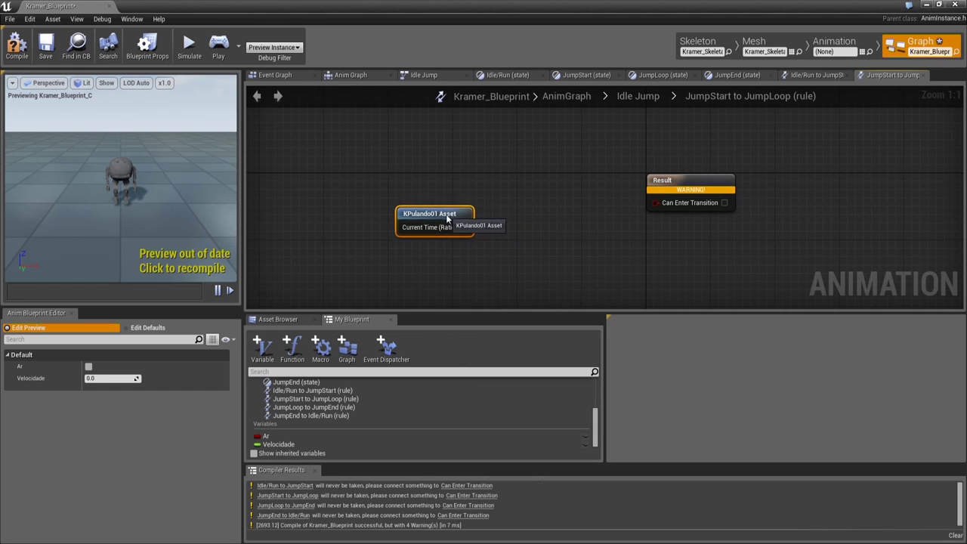
{"action": "right_click_drag", "start_coordinate": [559, 225], "coordinate": [505, 216]}
Compare the ratio with a Float < Float against 1 and wire it into Can Enter Transition
{"action": "left_click_drag", "start_coordinate": [413, 204], "coordinate": [493, 201]}
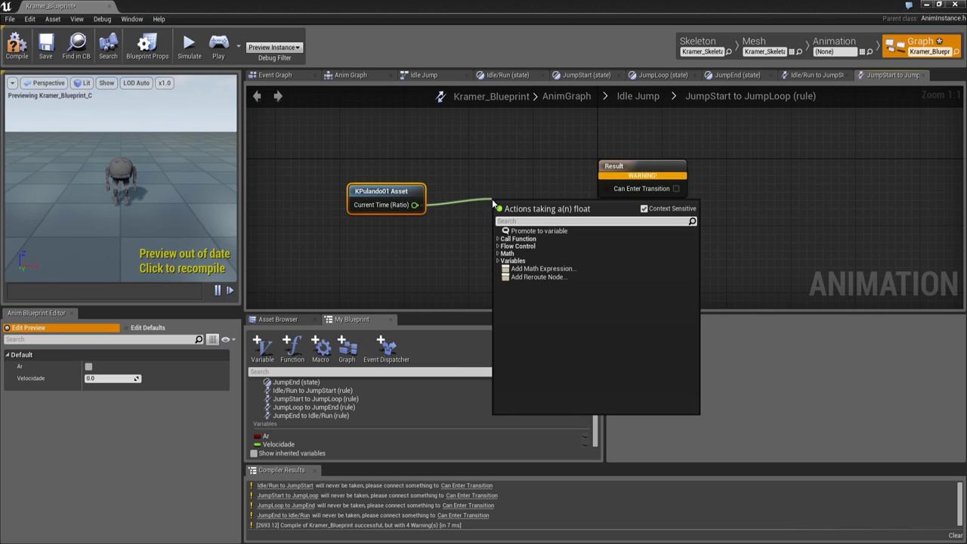
{"action": "type", "text": "<"}
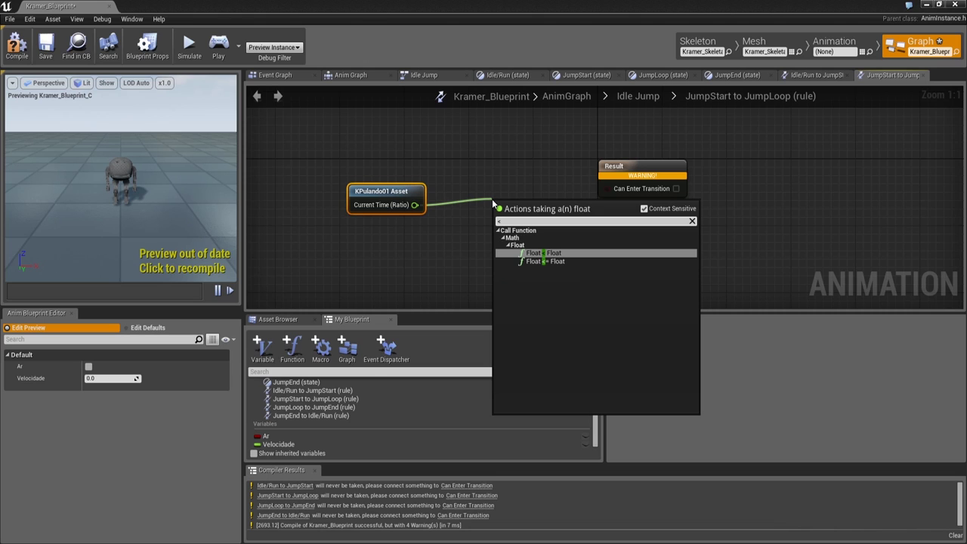
{"action": "key", "text": "Return"}
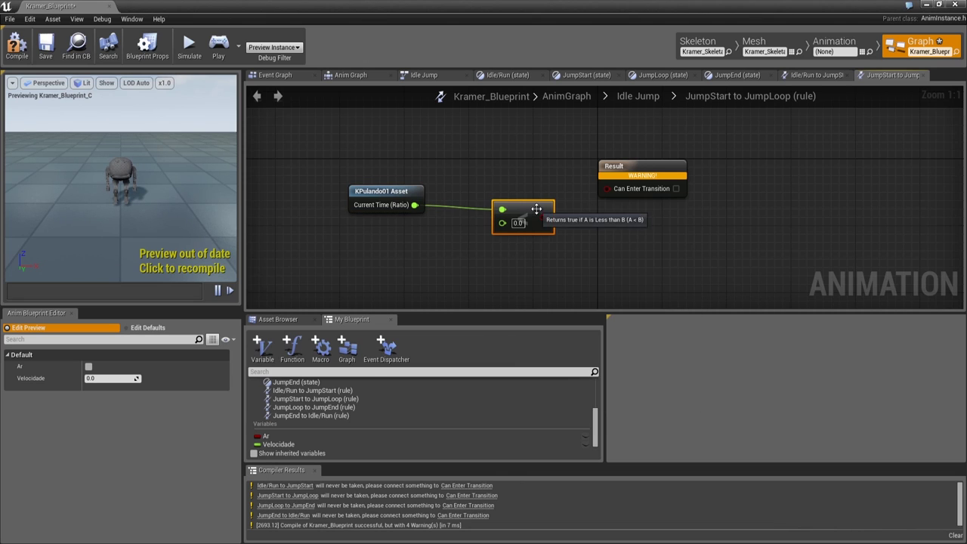
{"action": "left_click_drag", "start_coordinate": [537, 208], "coordinate": [533, 200]}
{"action": "left_click", "coordinate": [518, 215]}
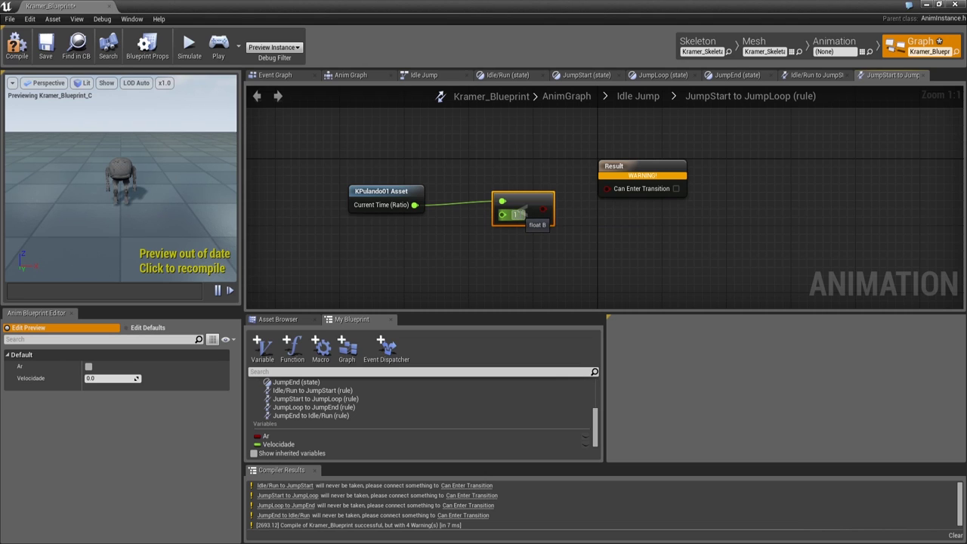
{"action": "left_click", "coordinate": [574, 249]}
{"action": "left_click_drag", "start_coordinate": [542, 209], "coordinate": [607, 188]}
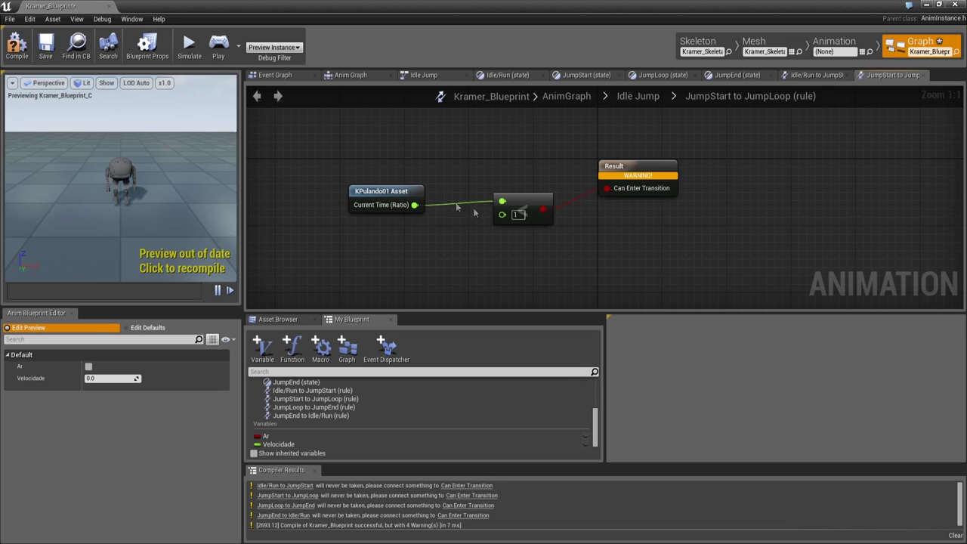
Compile and save the blueprint, then open the JumpLoop→JumpEnd rule
{"action": "left_click", "coordinate": [17, 46]}
{"action": "left_click", "coordinate": [423, 75]}
{"action": "double_click", "coordinate": [556, 226]}
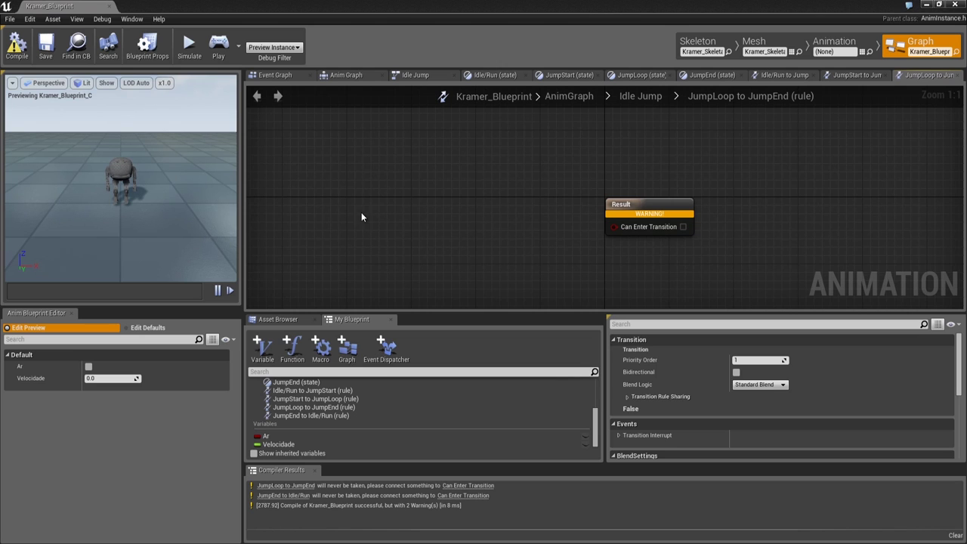
Add an Ar getter through a NOT Boolean into the JumpLoop→JumpEnd Can Enter Transition
{"action": "right_click_drag", "start_coordinate": [421, 238], "coordinate": [447, 220]}
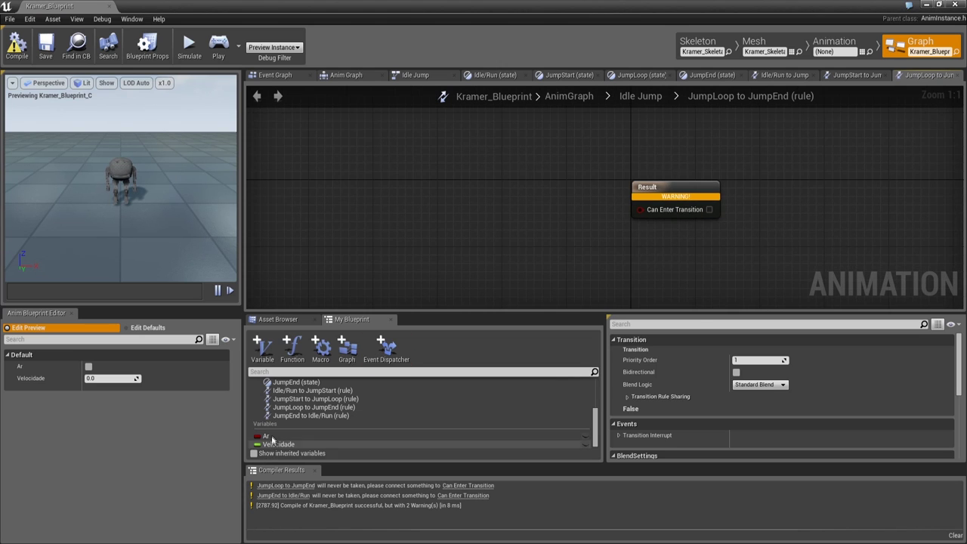
{"action": "left_click_drag", "start_coordinate": [272, 440], "coordinate": [365, 216]}
{"action": "left_click", "coordinate": [442, 233]}
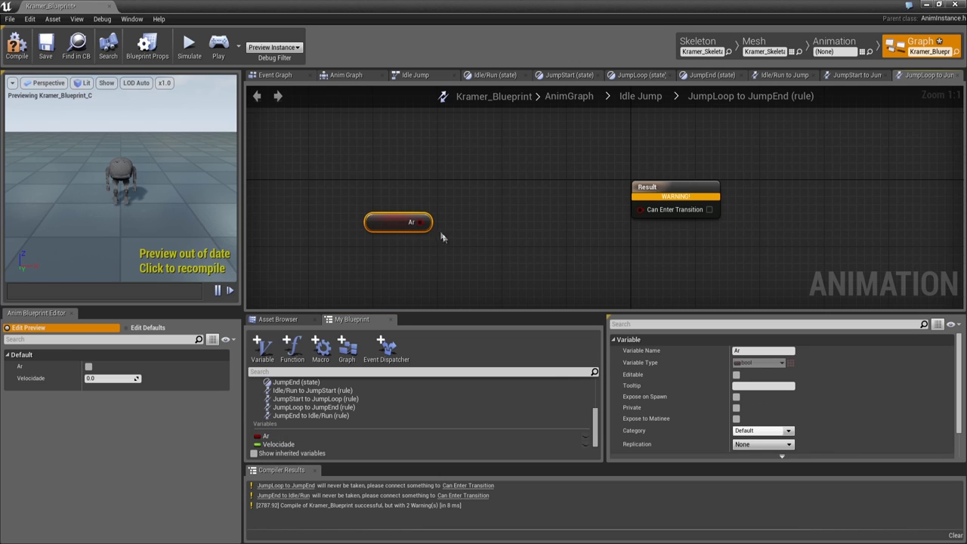
{"action": "left_click_drag", "start_coordinate": [427, 221], "coordinate": [487, 250]}
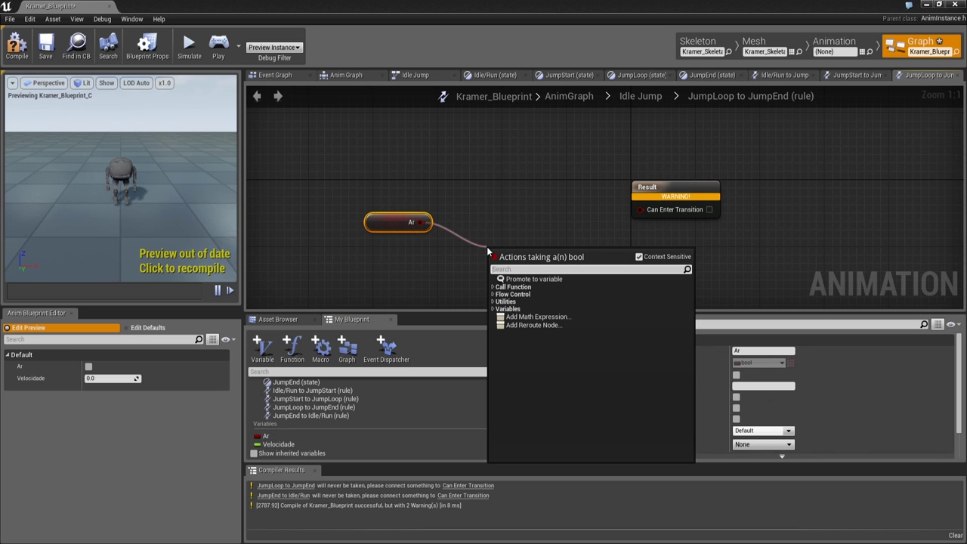
{"action": "type", "text": "not"}
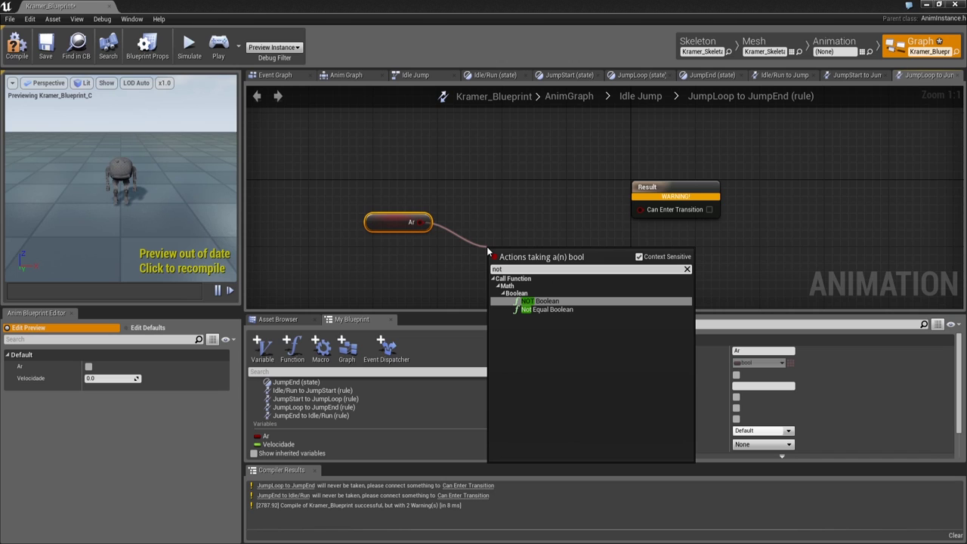
{"action": "key", "text": "Return"}
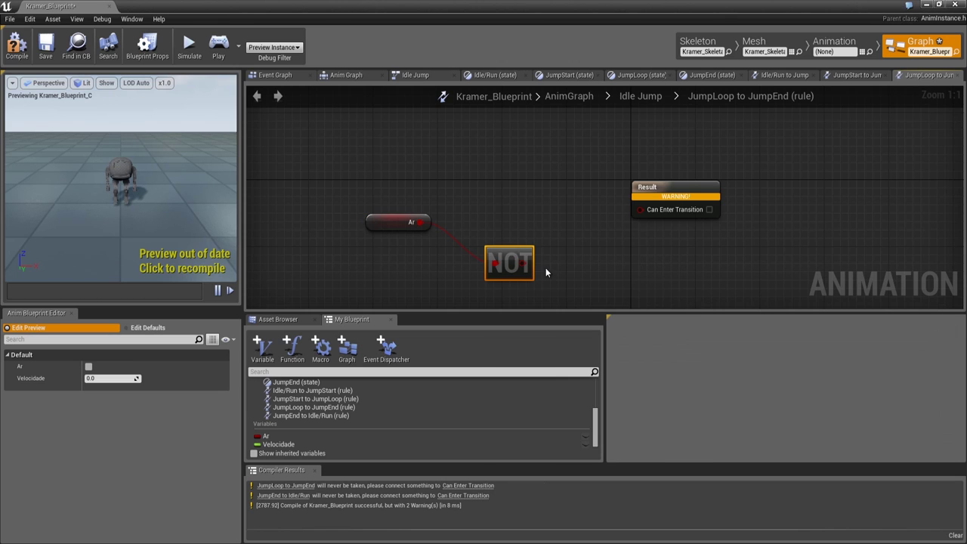
{"action": "left_click_drag", "start_coordinate": [525, 264], "coordinate": [639, 209]}
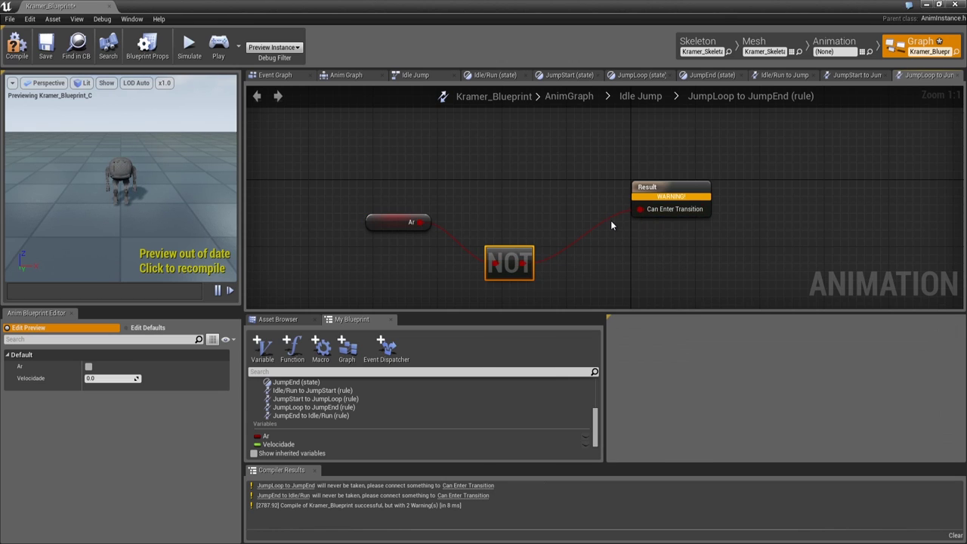
Recompile the blueprint and go back to the Idle Jump state machine
{"action": "left_click", "coordinate": [17, 45]}
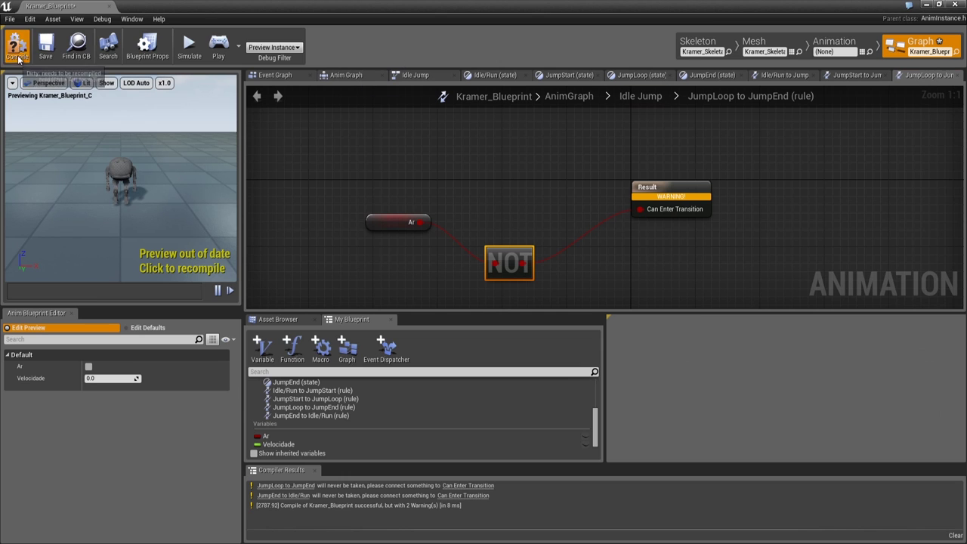
{"action": "left_click", "coordinate": [492, 76]}
{"action": "left_click", "coordinate": [395, 75]}
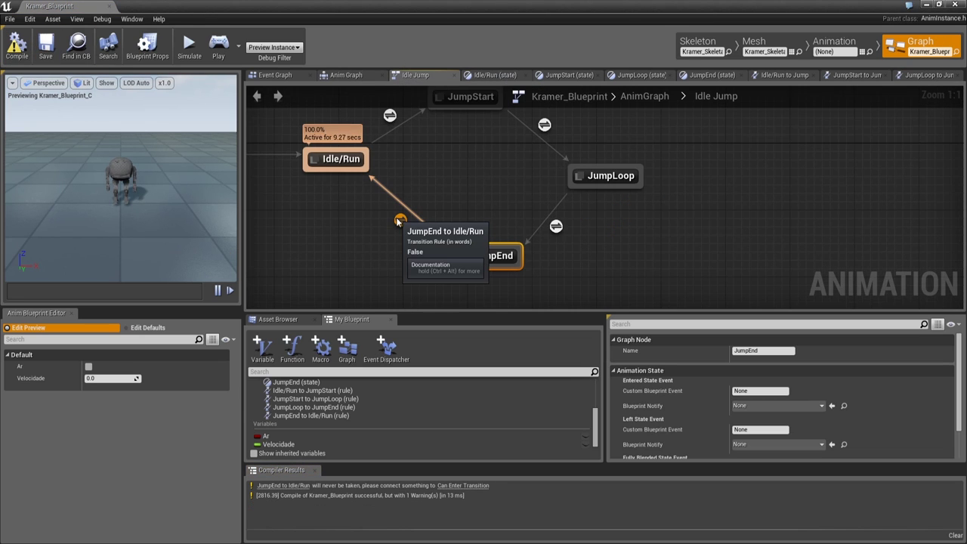
Open the JumpEnd→Idle/Run rule and add KPulando03's Current Time (Ratio) node
{"action": "double_click", "coordinate": [399, 220]}
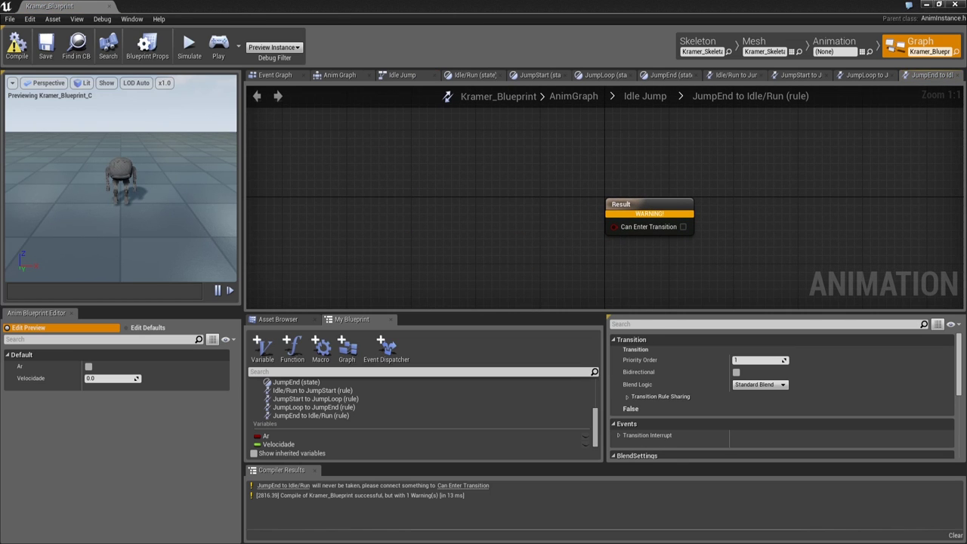
{"action": "right_click_drag", "start_coordinate": [428, 222], "coordinate": [435, 205]}
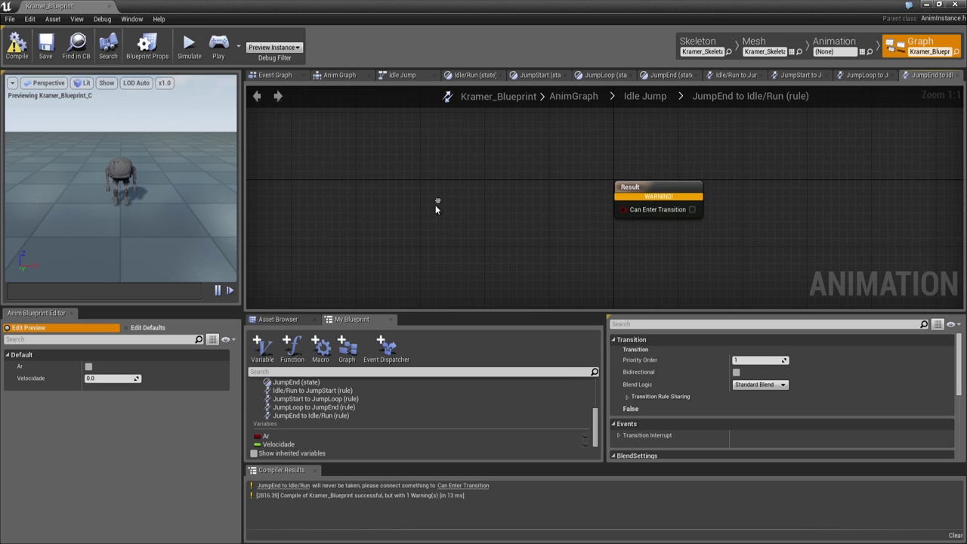
{"action": "right_click", "coordinate": [413, 215]}
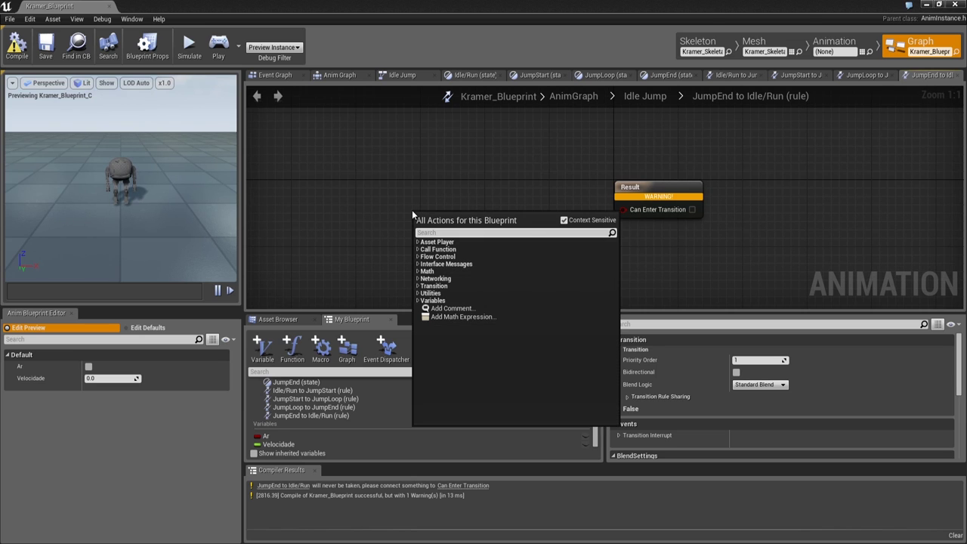
{"action": "type", "text": "kpu"}
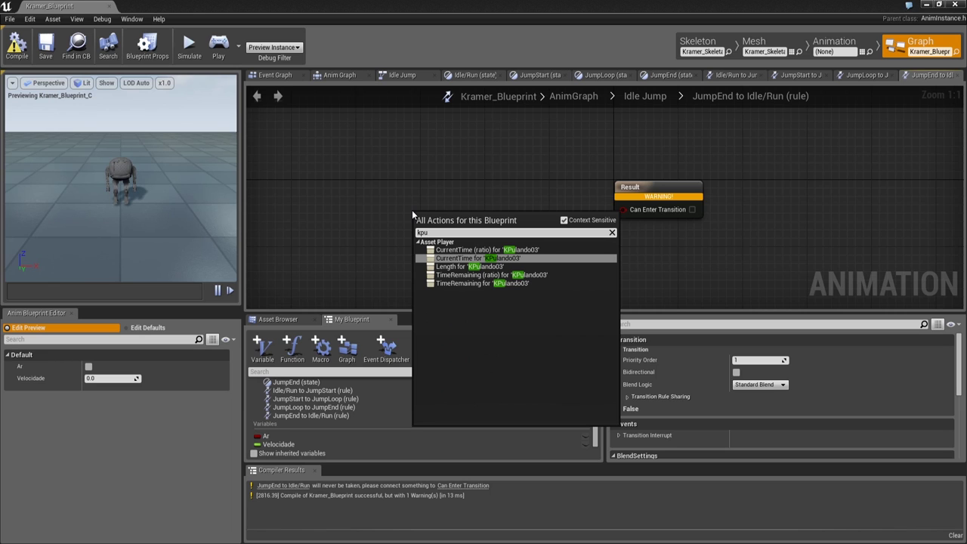
{"action": "key", "text": "Up"}
{"action": "key", "text": "Return"}
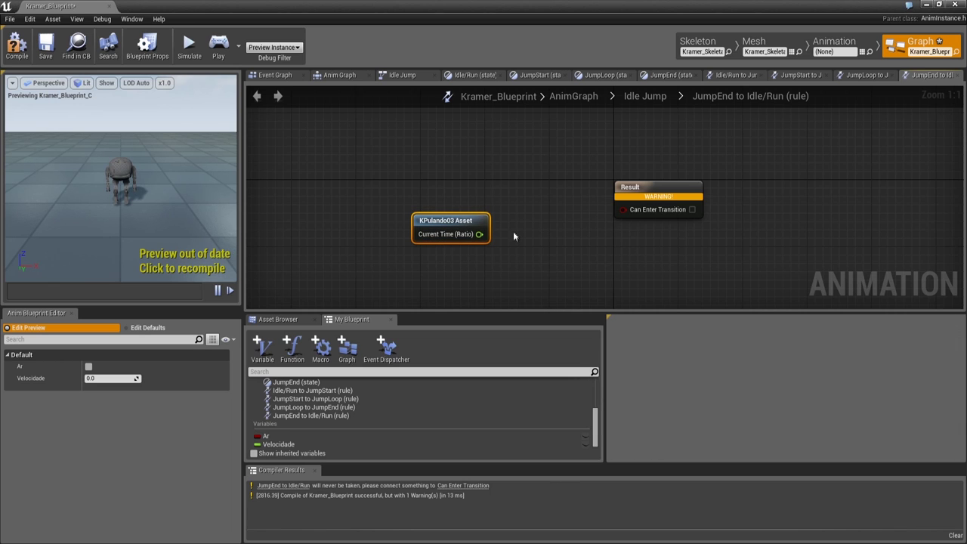
Compare the ratio against 1 and wire the result into Can Enter Transition
{"action": "left_click_drag", "start_coordinate": [479, 234], "coordinate": [501, 230]}
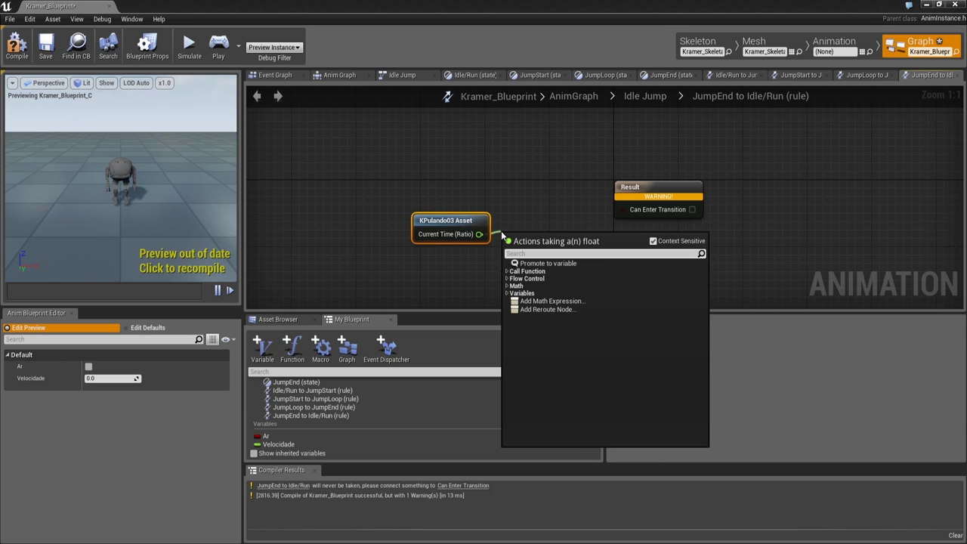
{"action": "type", "text": ">"}
{"action": "key", "text": "Return"}
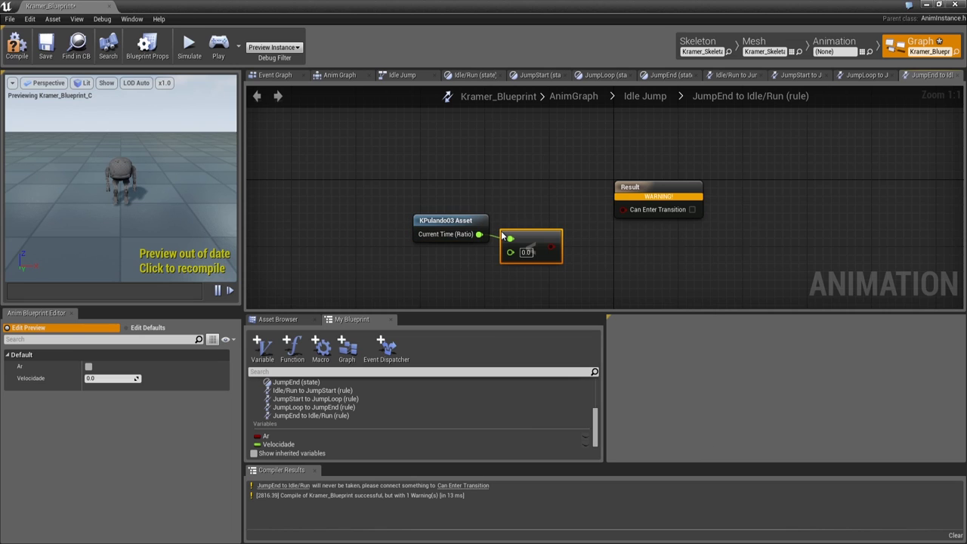
{"action": "left_click", "coordinate": [526, 252]}
{"action": "type", "text": "1"}
{"action": "left_click_drag", "start_coordinate": [552, 247], "coordinate": [627, 214]}
{"action": "left_click_drag", "start_coordinate": [540, 241], "coordinate": [556, 233]}
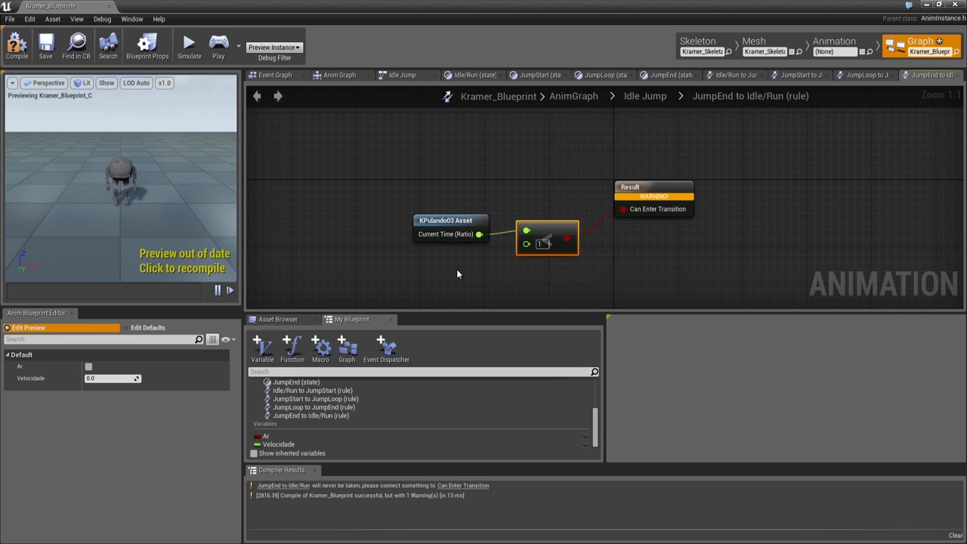
Compile and save Kramer_Blueprint, then zoom and orbit the preview close onto the robot
{"action": "left_click", "coordinate": [16, 46]}
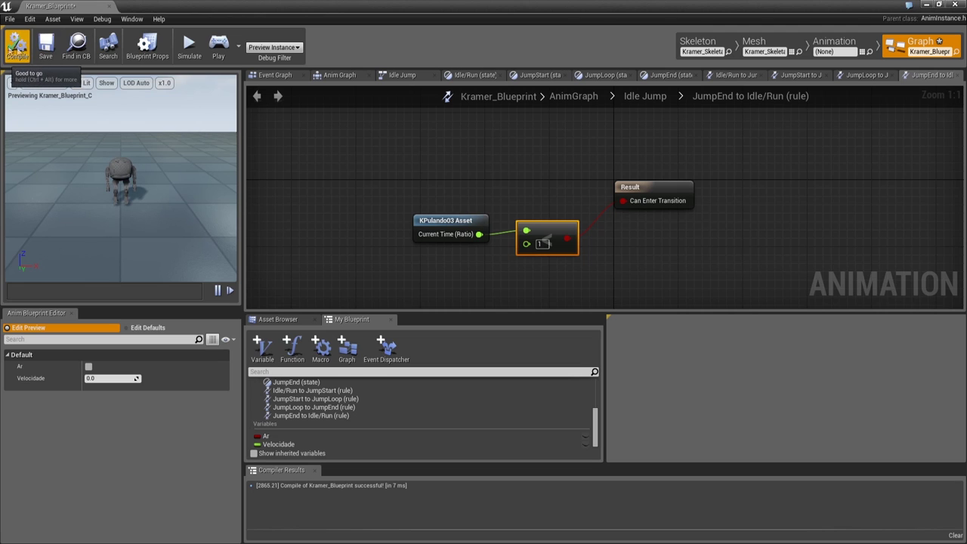
{"action": "left_click", "coordinate": [45, 49]}
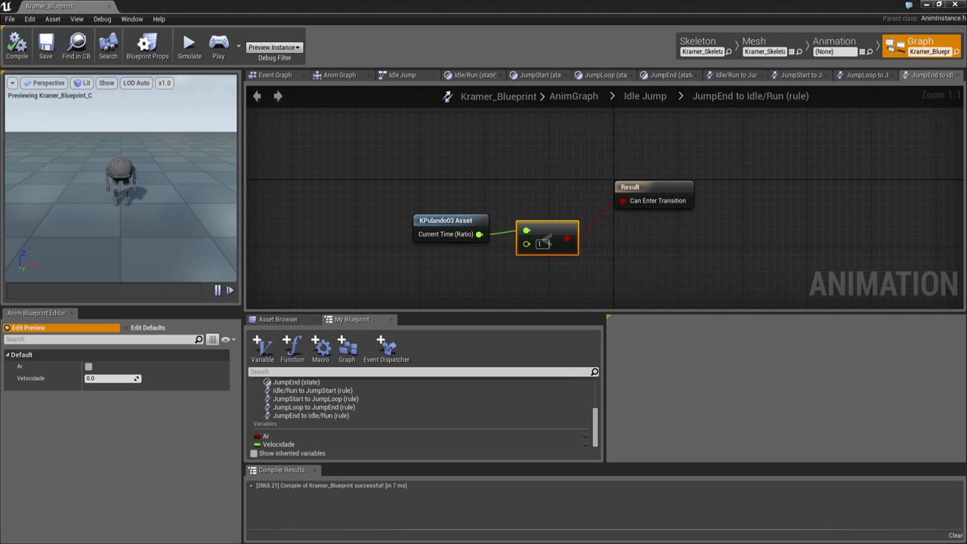
{"action": "left_click", "coordinate": [296, 227]}
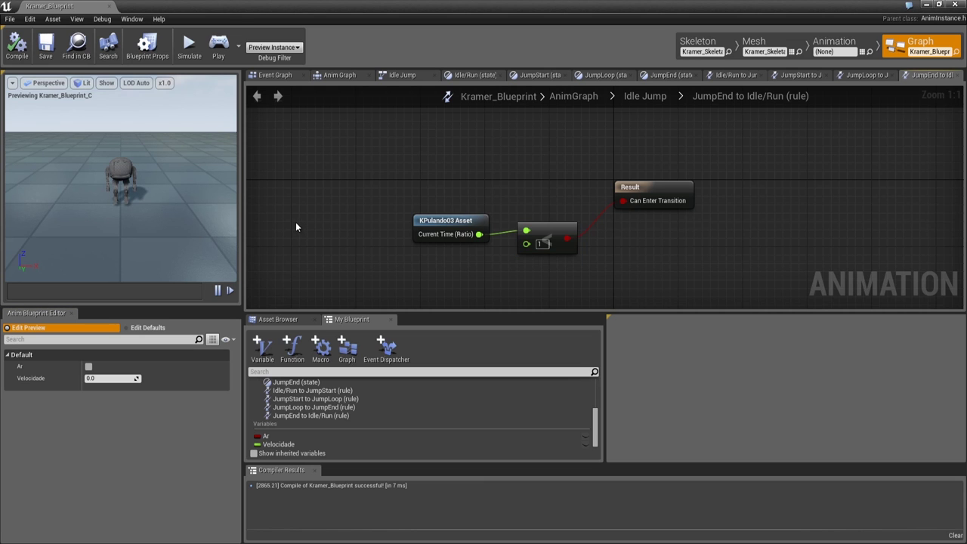
{"action": "scroll", "coordinate": [135, 174], "scroll_direction": "up", "scroll_amount": 3}
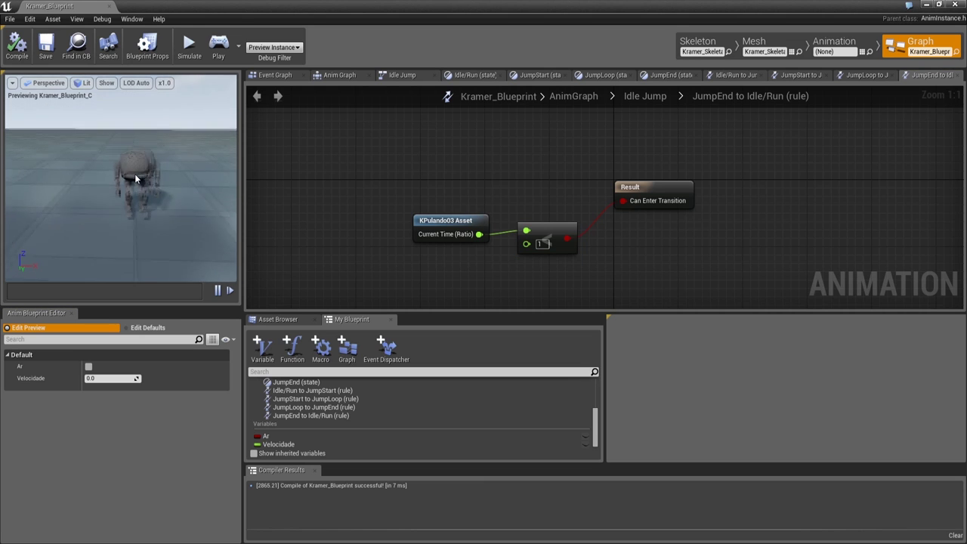
{"action": "left_click_drag", "start_coordinate": [135, 173], "coordinate": [139, 274]}
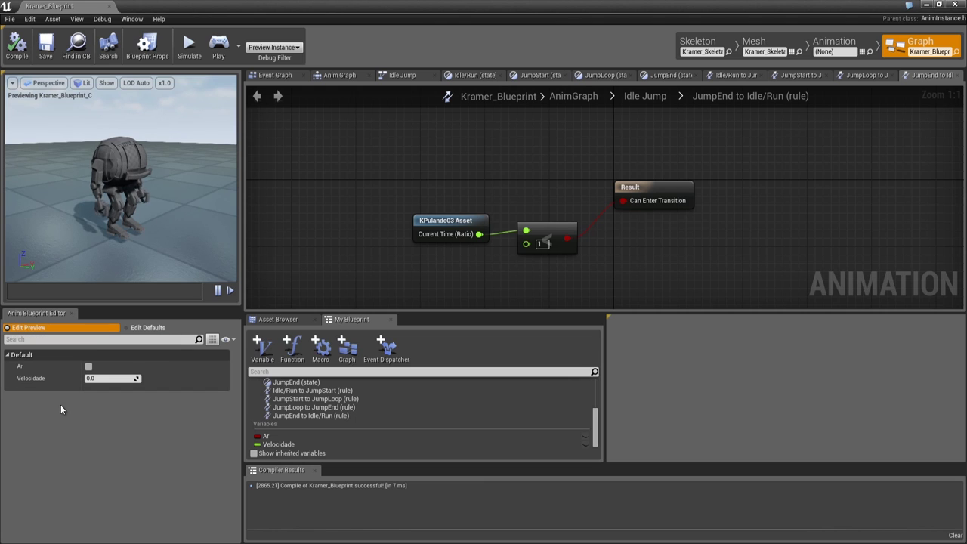
Toggle Ar to preview the jump, raise Velocidade to preview walking, then reset Velocidade to 0.0 and Ar to off
{"action": "left_click", "coordinate": [88, 367]}
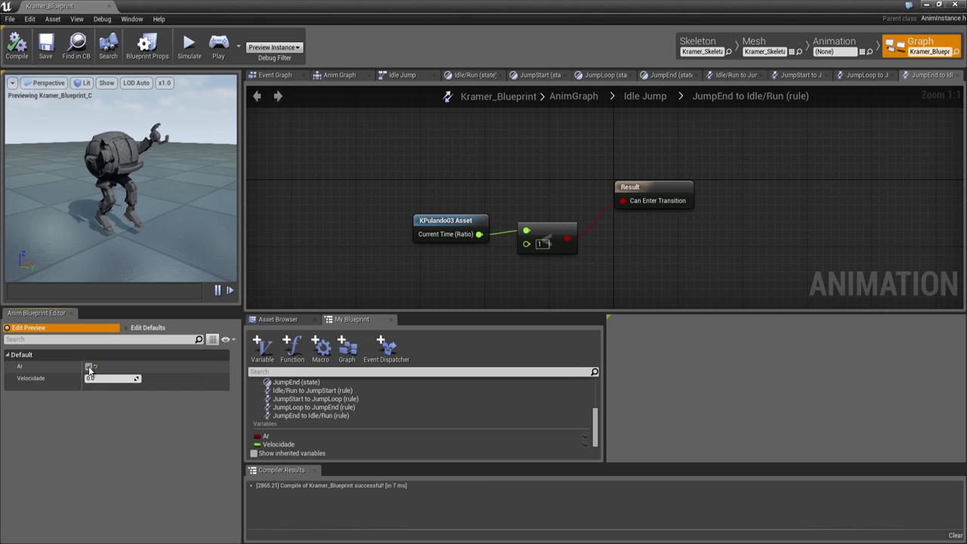
{"action": "left_click", "coordinate": [88, 366]}
{"action": "left_click_drag", "start_coordinate": [92, 377], "coordinate": [496, 403]}
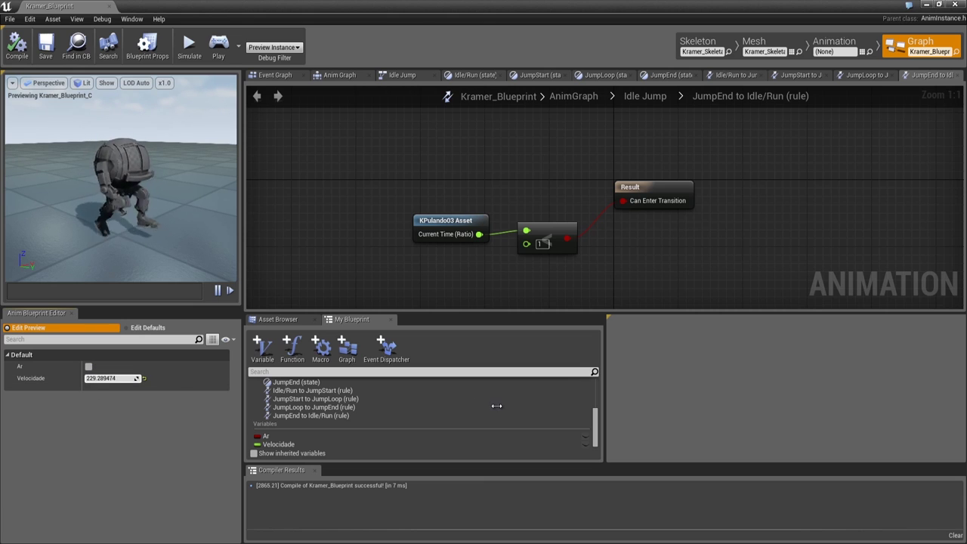
{"action": "left_click", "coordinate": [144, 379]}
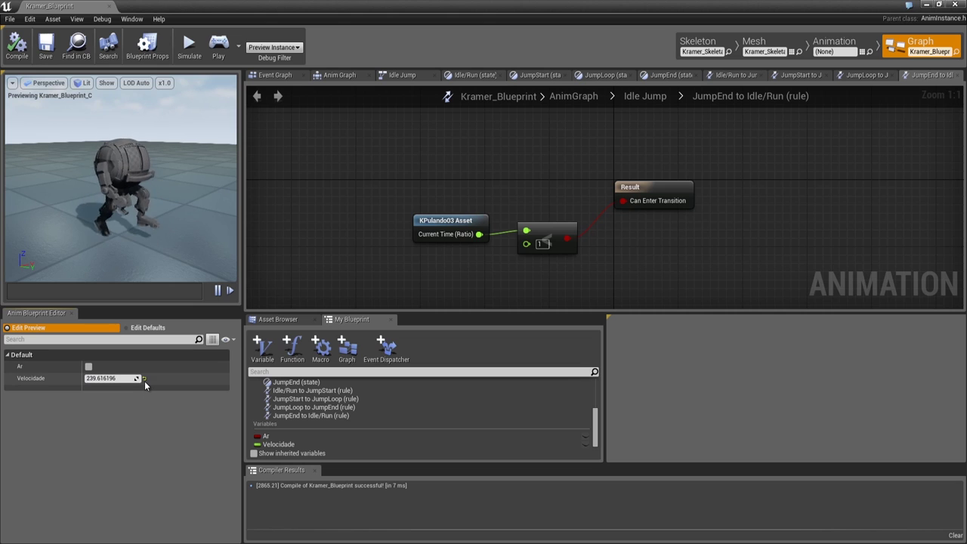
{"action": "left_click", "coordinate": [89, 367]}
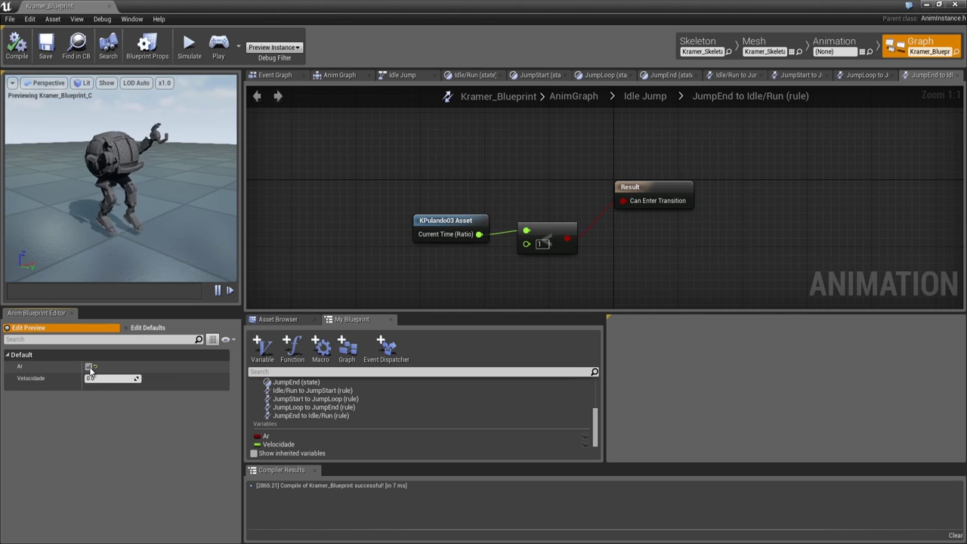
{"action": "left_click", "coordinate": [89, 367]}
{"action": "left_click", "coordinate": [89, 367]}
{"action": "left_click", "coordinate": [89, 367]}
{"action": "left_click", "coordinate": [400, 75]}
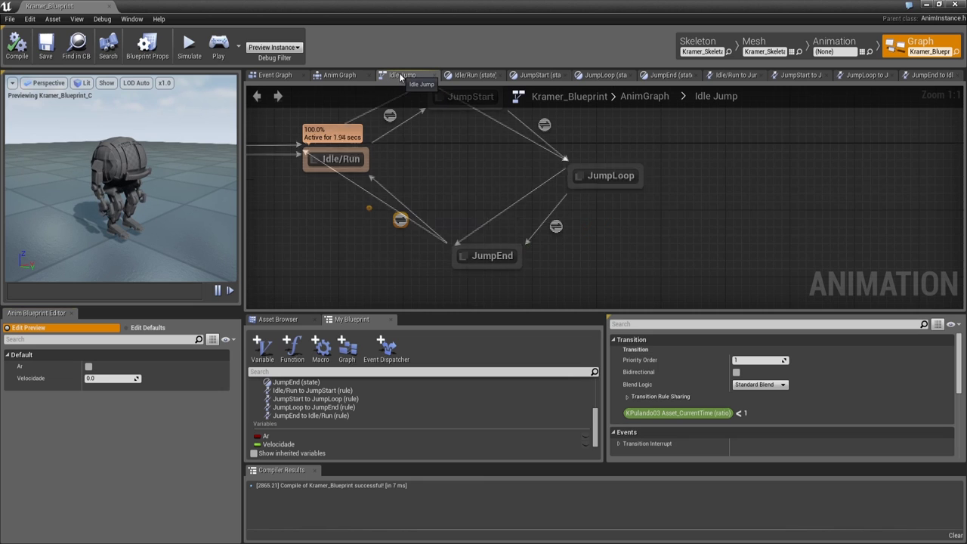
Zoom and pan the Idle Jump graph to review its transitions, then select JumpEnd→Idle/Run
{"action": "scroll", "coordinate": [370, 221], "scroll_direction": "up", "scroll_amount": 2}
{"action": "right_click_drag", "start_coordinate": [368, 218], "coordinate": [386, 174]}
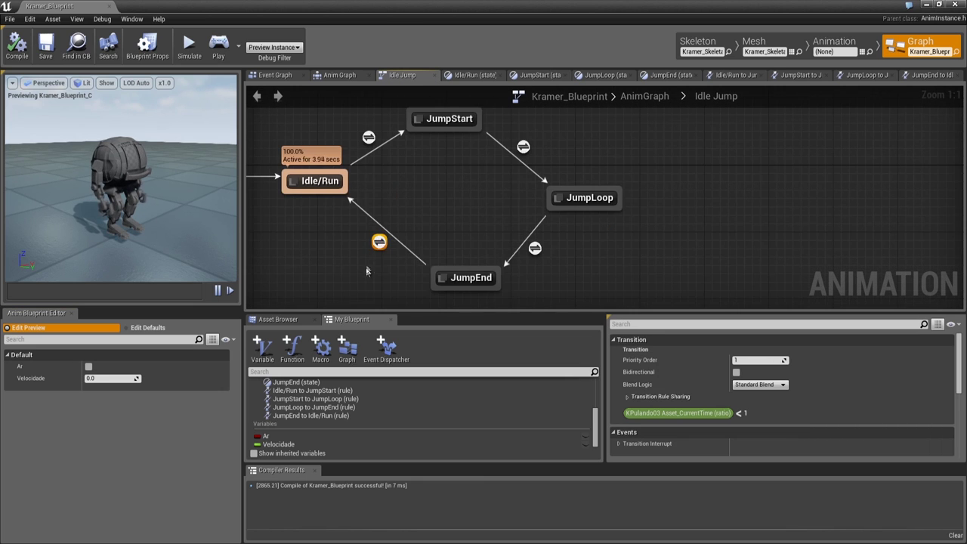
{"action": "mouse_move", "coordinate": [526, 151]}
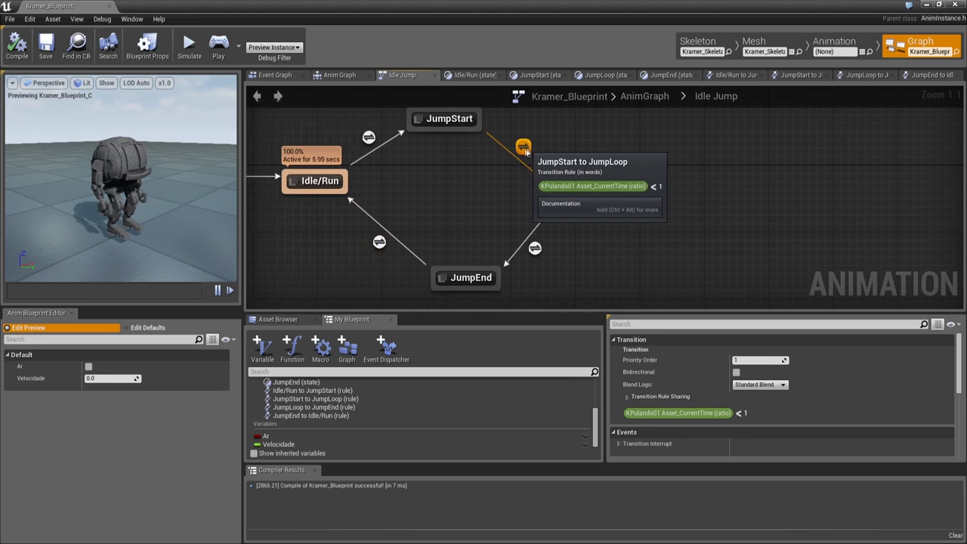
{"action": "left_click", "coordinate": [379, 243]}
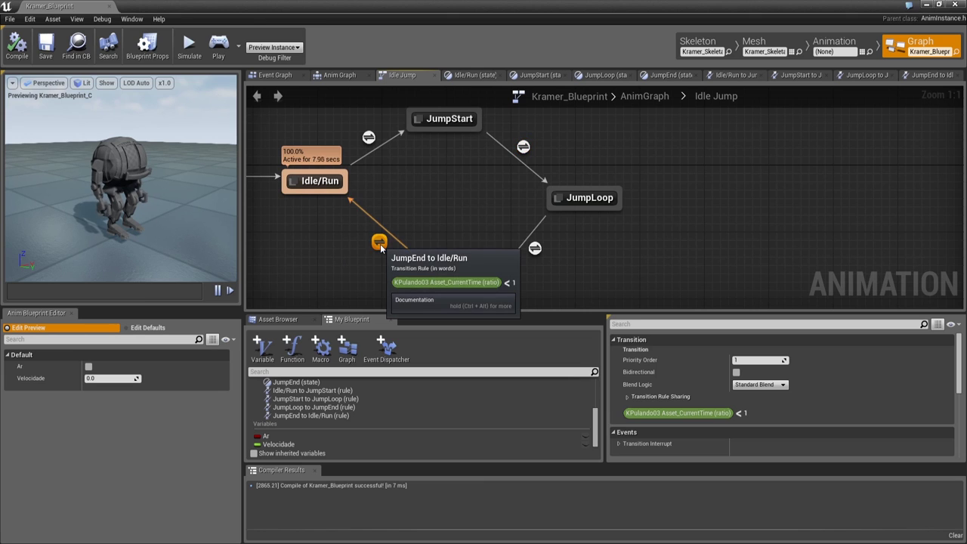
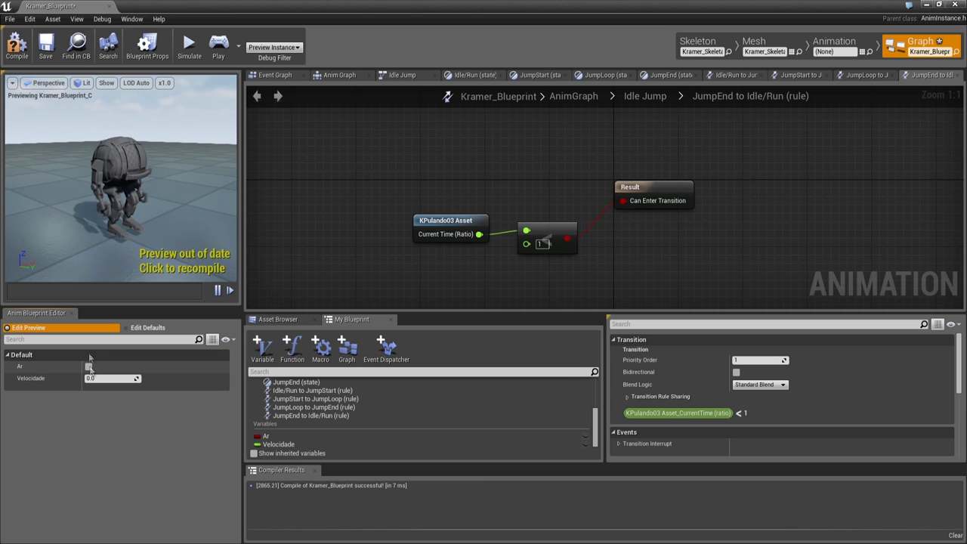
Compile the Kramer_Blueprint animation blueprint, then close its editor to return to Example_Map
{"action": "left_click", "coordinate": [17, 46]}
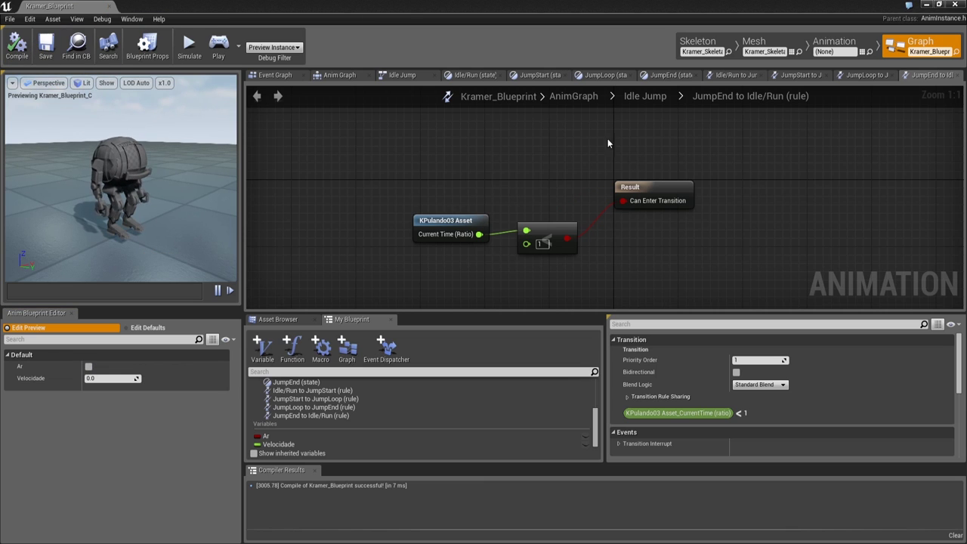
{"action": "left_click", "coordinate": [110, 7]}
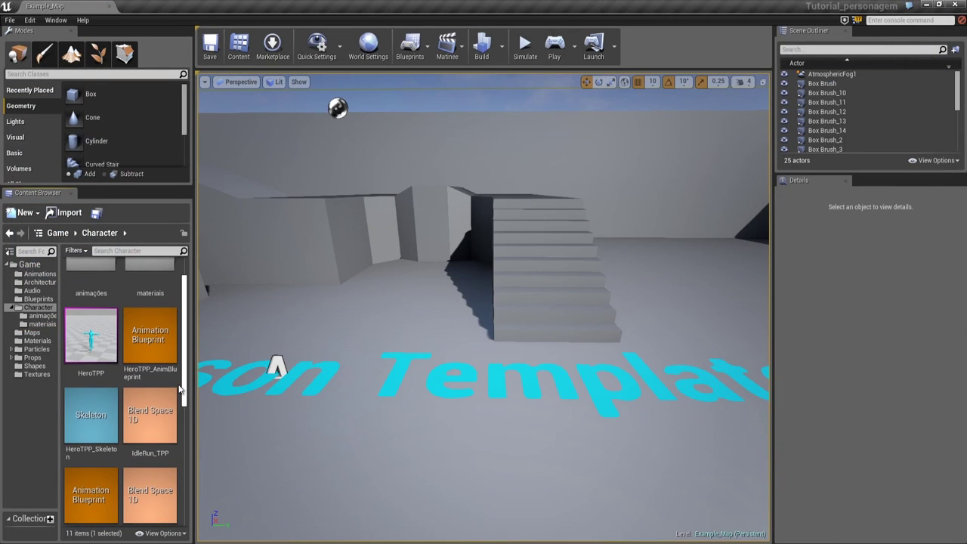
Inspect the HeroTPP and Kramer_Skeletal skeletal mesh assets in the Content Browser
{"action": "scroll", "coordinate": [179, 392], "scroll_direction": "down", "scroll_amount": 2}
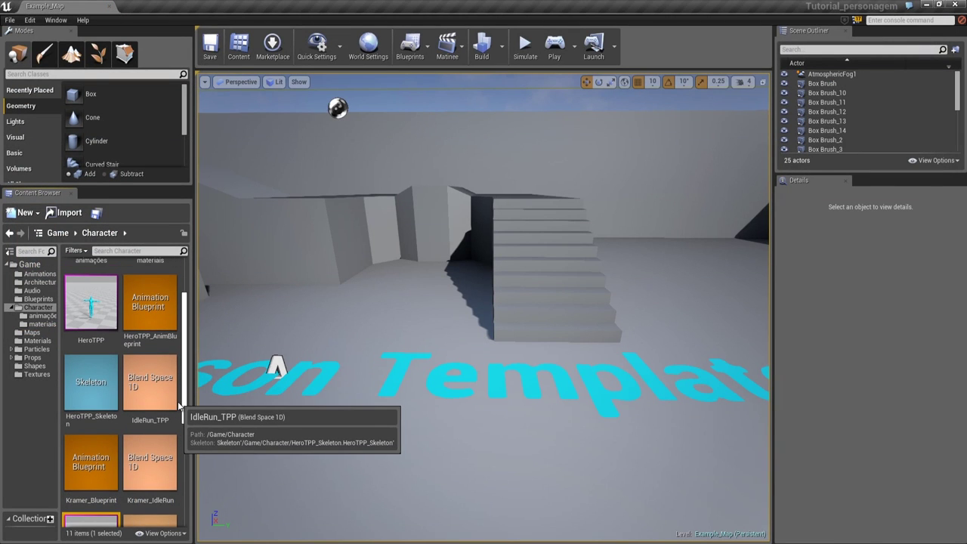
{"action": "scroll", "coordinate": [181, 431], "scroll_direction": "down", "scroll_amount": 2}
{"action": "scroll", "coordinate": [187, 445], "scroll_direction": "down", "scroll_amount": 3}
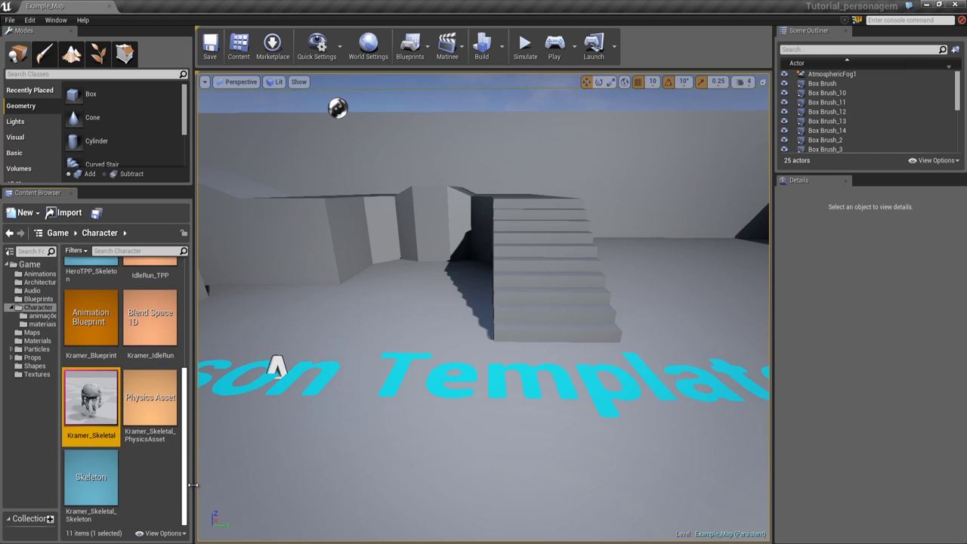
{"action": "scroll", "coordinate": [121, 393], "scroll_direction": "up", "scroll_amount": 5}
{"action": "left_click", "coordinate": [99, 357]}
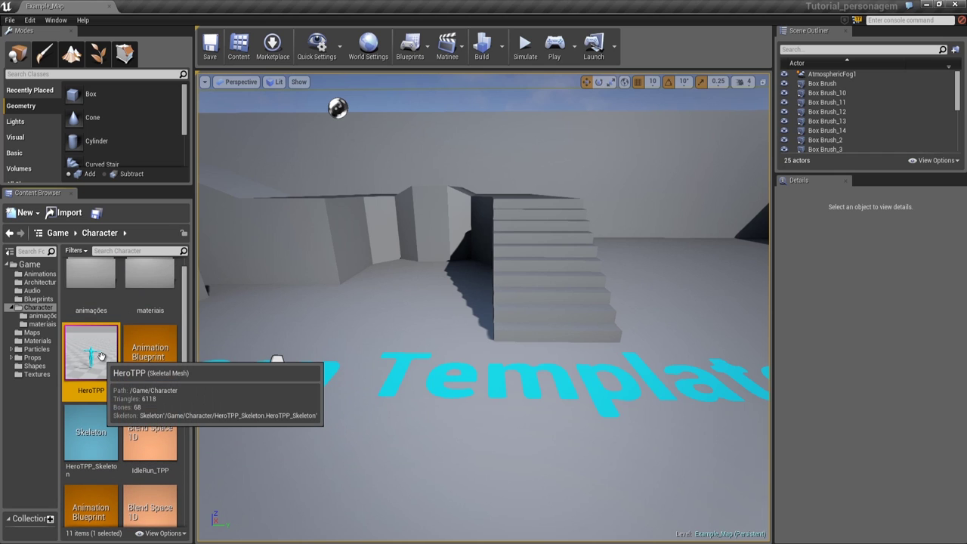
{"action": "scroll", "coordinate": [184, 430], "scroll_direction": "down", "scroll_amount": 5}
{"action": "left_click", "coordinate": [97, 398]}
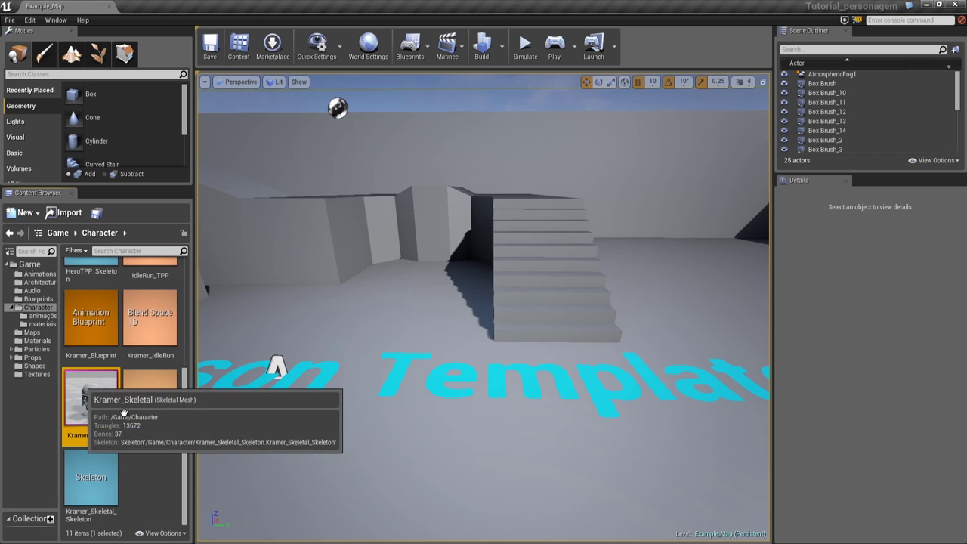
{"action": "scroll", "coordinate": [184, 452], "scroll_direction": "up", "scroll_amount": 5}
Open the MyCharacter blueprint from the Game > Blueprints folder
{"action": "left_click", "coordinate": [36, 298]}
{"action": "left_click", "coordinate": [37, 306]}
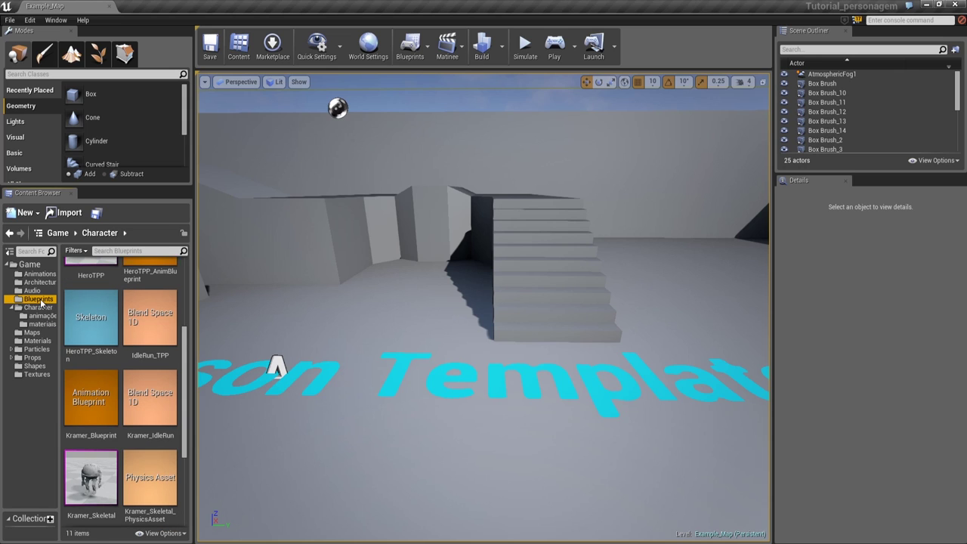
{"action": "left_click", "coordinate": [40, 299]}
{"action": "left_click", "coordinate": [164, 409]}
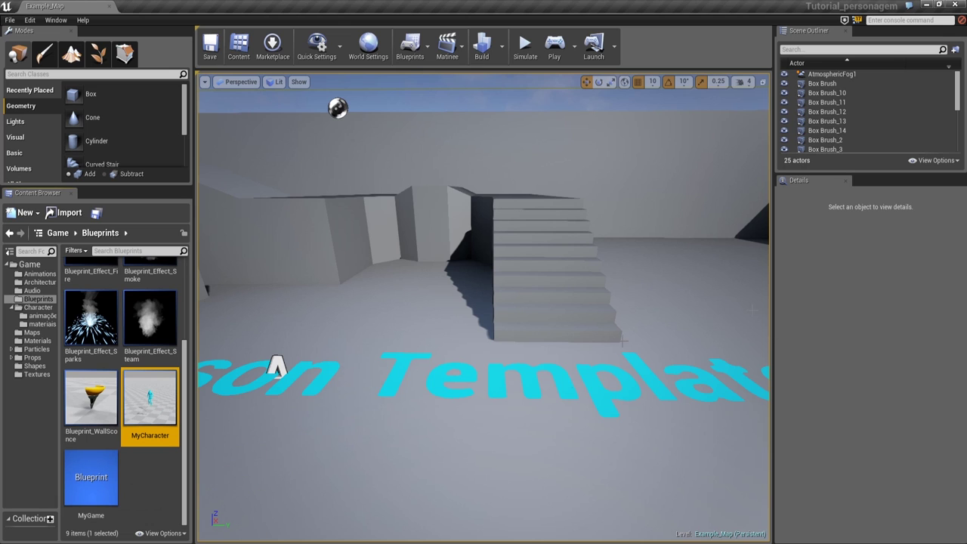
{"action": "double_click", "coordinate": [157, 386]}
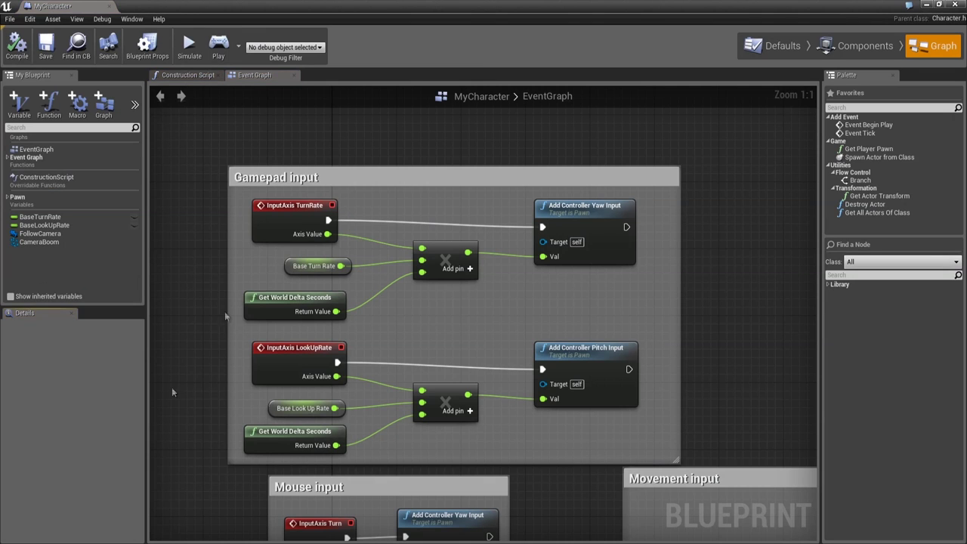
Pan the MyCharacter event graph, then switch to Components mode to see the character's mesh and camera components
{"action": "scroll", "coordinate": [486, 257], "scroll_direction": "down", "scroll_amount": 5}
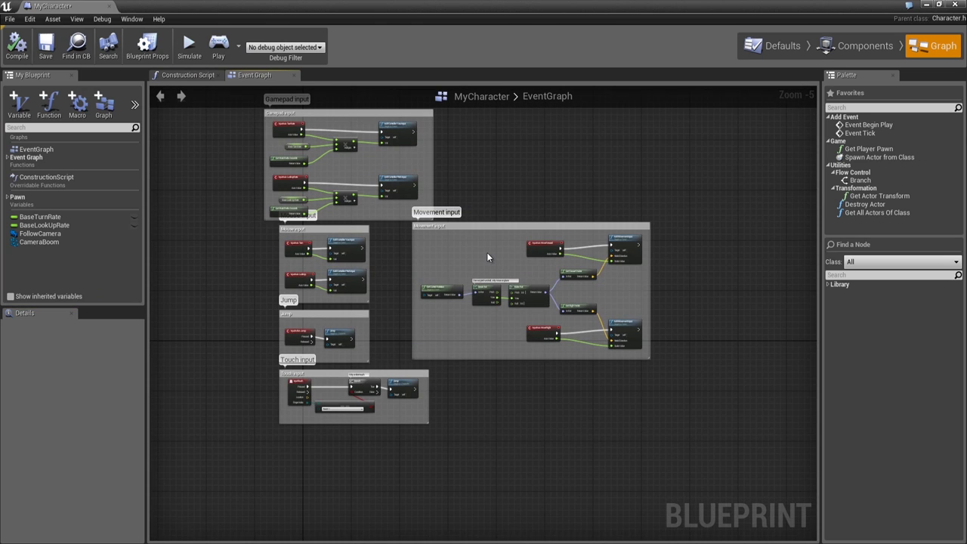
{"action": "mouse_move", "coordinate": [480, 239]}
{"action": "right_mouse_down"}
{"action": "mouse_move", "coordinate": [439, 274]}
{"action": "mouse_move", "coordinate": [648, 238]}
{"action": "right_mouse_up"}
{"action": "scroll", "coordinate": [419, 271], "scroll_direction": "up", "scroll_amount": 3}
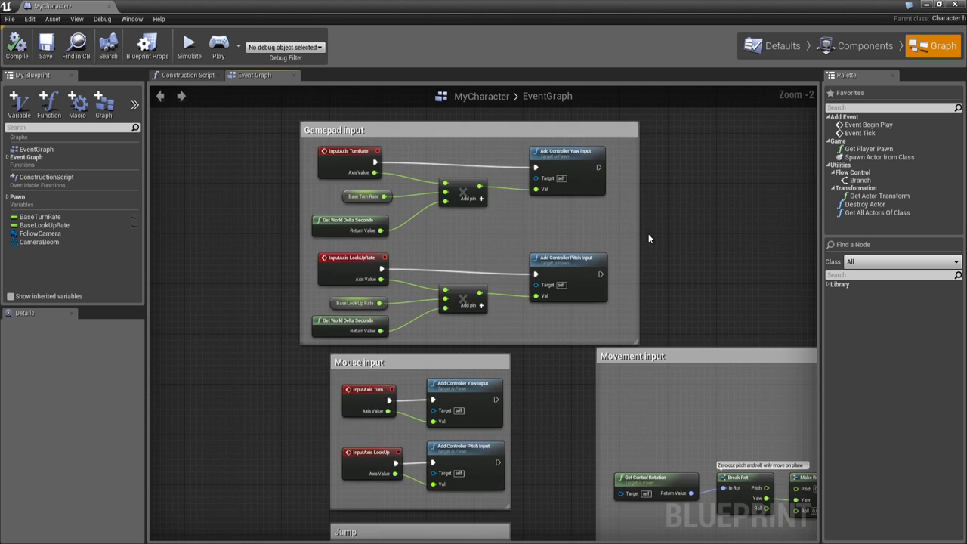
{"action": "left_click", "coordinate": [851, 47]}
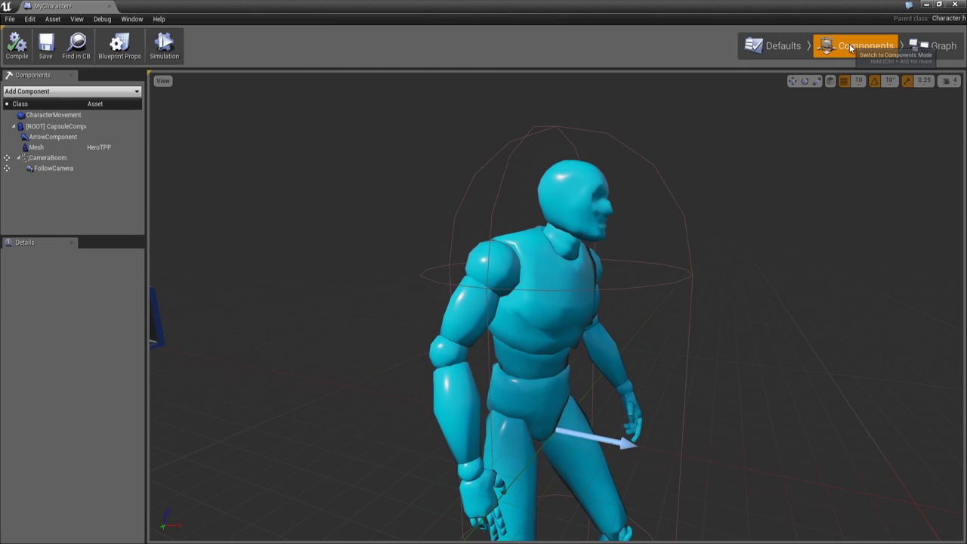
Select MyCharacter's Mesh component and change its skeletal mesh from HeroTPP to Kramer_Skeletal
{"action": "left_click", "coordinate": [68, 119]}
{"action": "left_click", "coordinate": [57, 126]}
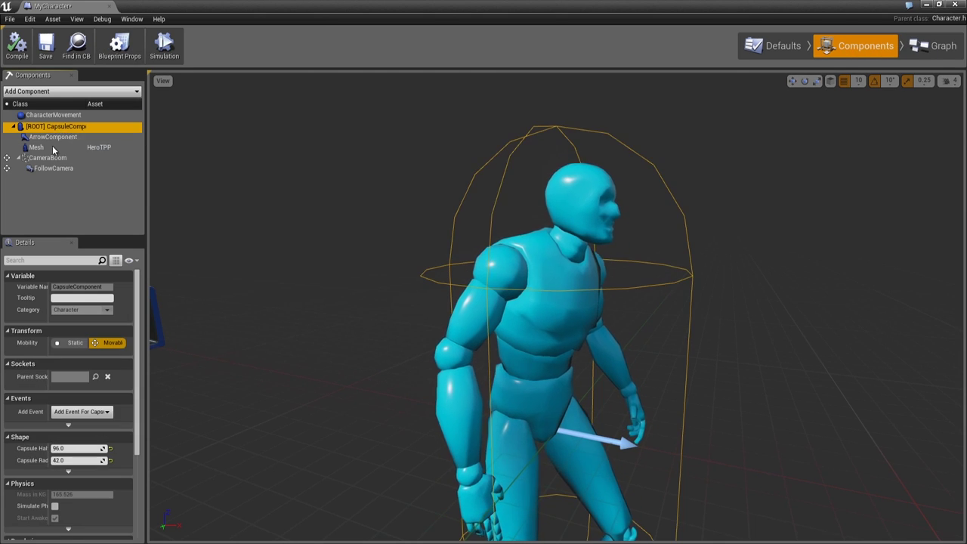
{"action": "left_click", "coordinate": [51, 148]}
{"action": "right_click_drag", "start_coordinate": [599, 358], "coordinate": [654, 402]}
{"action": "scroll", "coordinate": [654, 401], "scroll_direction": "down", "scroll_amount": 3}
{"action": "scroll", "coordinate": [654, 402], "scroll_direction": "down", "scroll_amount": 3}
{"action": "scroll", "coordinate": [585, 389], "scroll_direction": "down", "scroll_amount": 3}
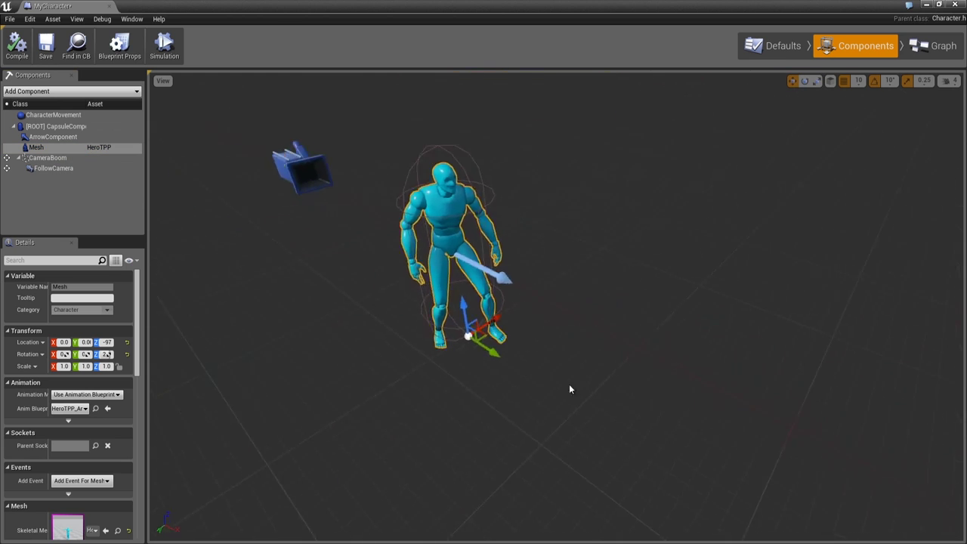
{"action": "scroll", "coordinate": [559, 378], "scroll_direction": "down", "scroll_amount": 2}
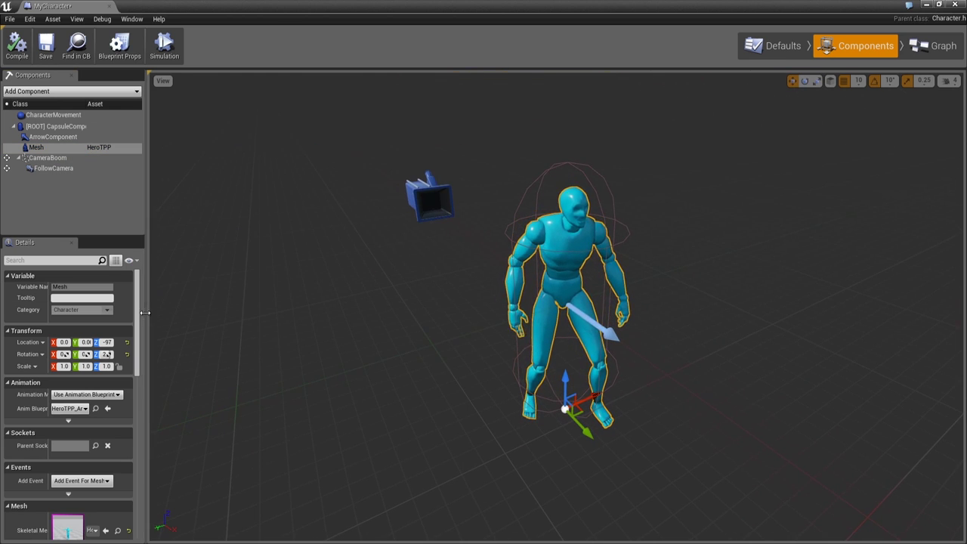
{"action": "left_click_drag", "start_coordinate": [145, 312], "coordinate": [188, 314]}
{"action": "scroll", "coordinate": [151, 340], "scroll_direction": "down", "scroll_amount": 3}
{"action": "scroll", "coordinate": [140, 352], "scroll_direction": "down", "scroll_amount": 1}
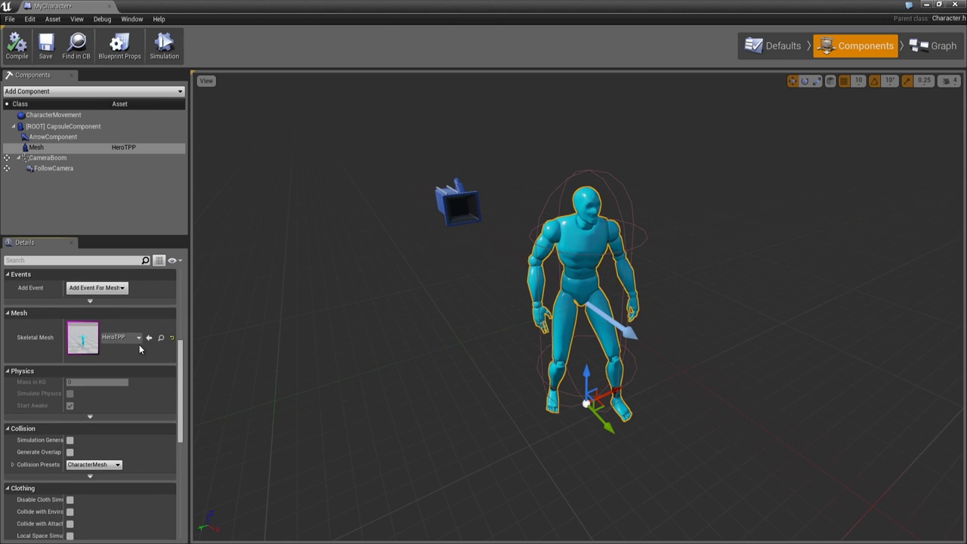
{"action": "left_click", "coordinate": [138, 338]}
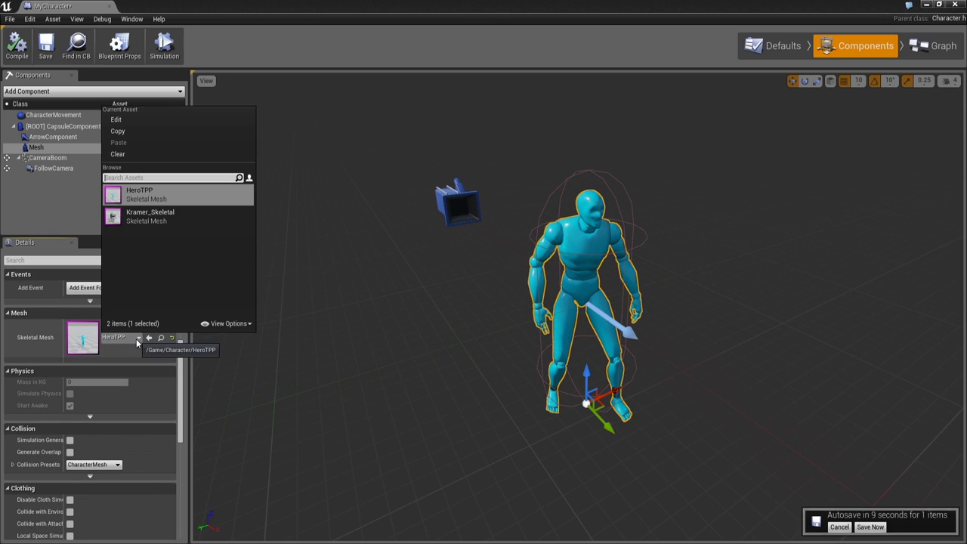
{"action": "left_click", "coordinate": [143, 215]}
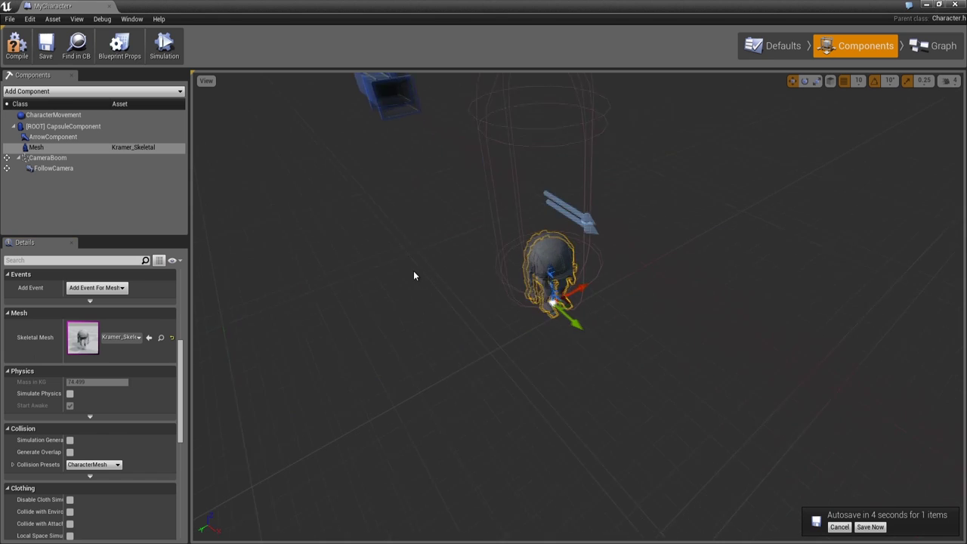
Set the mesh's Anim Blueprint Generated Class to Kramer_Blueprint, compile, and close MyCharacter
{"action": "right_click_drag", "start_coordinate": [413, 271], "coordinate": [498, 214]}
{"action": "left_click_drag", "start_coordinate": [498, 214], "coordinate": [415, 250]}
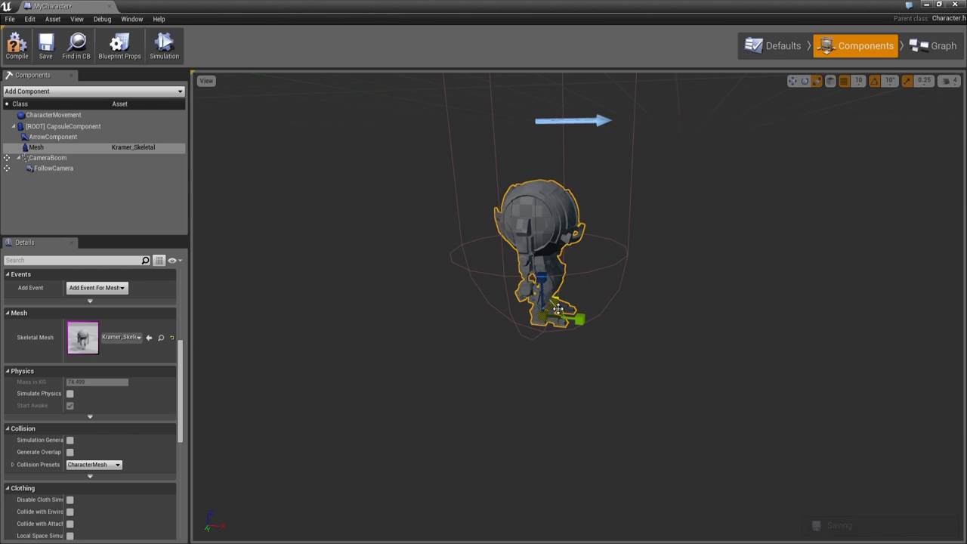
{"action": "left_click_drag", "start_coordinate": [499, 312], "coordinate": [499, 312]}
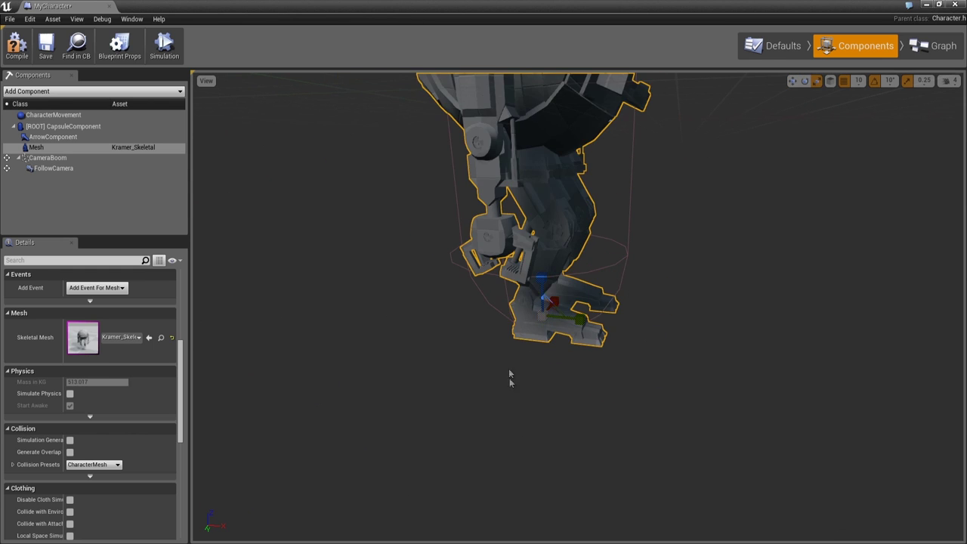
{"action": "mouse_move", "coordinate": [428, 301]}
{"action": "left_mouse_down"}
{"action": "mouse_move", "coordinate": [527, 363]}
{"action": "mouse_move", "coordinate": [652, 234]}
{"action": "left_mouse_up"}
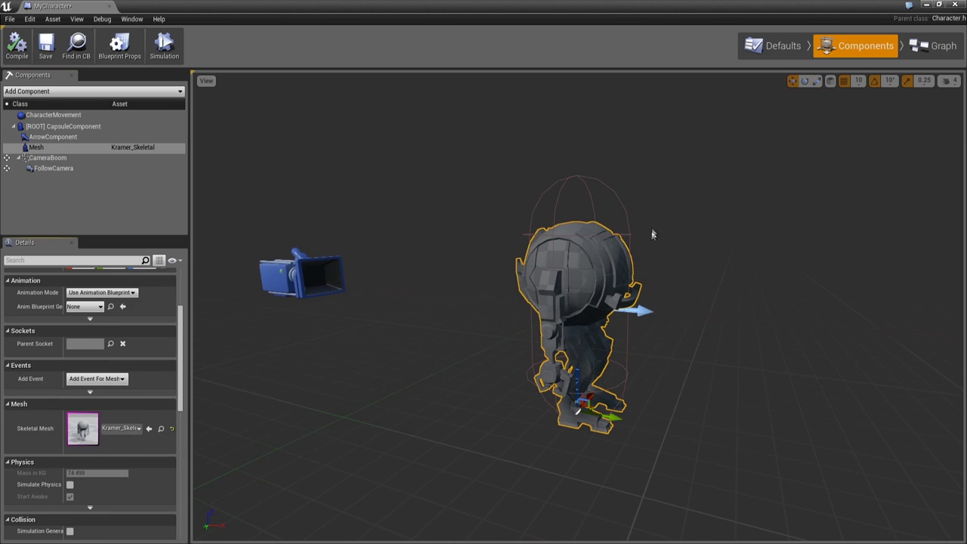
{"action": "scroll", "coordinate": [167, 349], "scroll_direction": "up", "scroll_amount": 2}
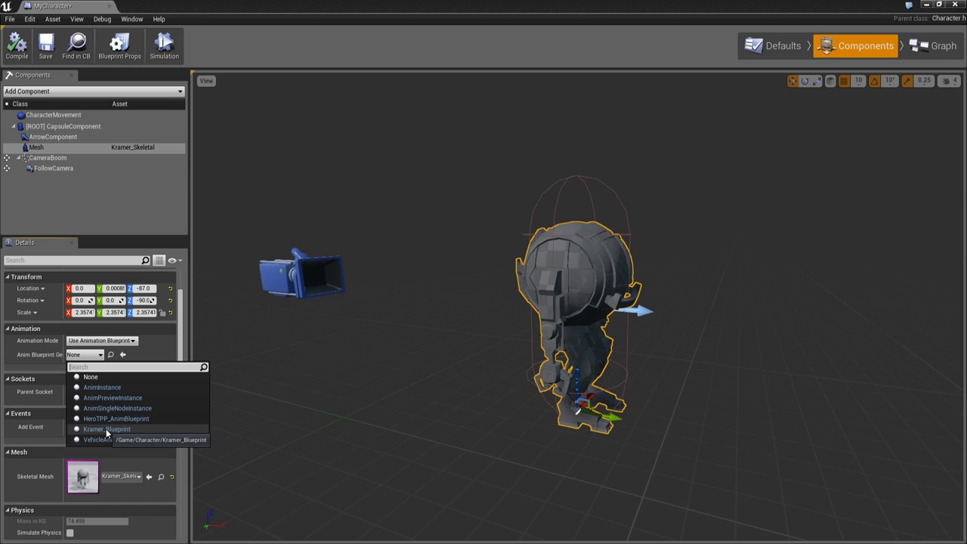
{"action": "left_click", "coordinate": [106, 429]}
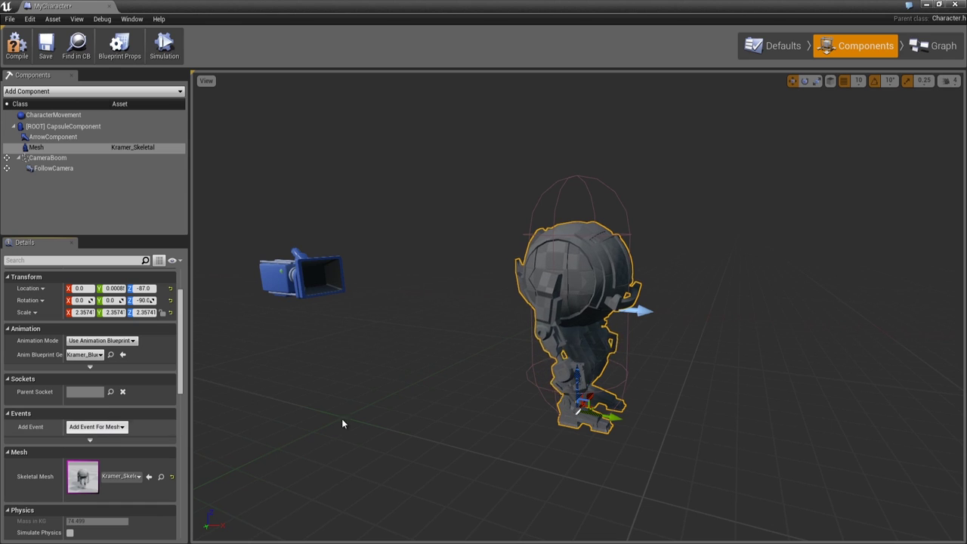
{"action": "left_click", "coordinate": [28, 45]}
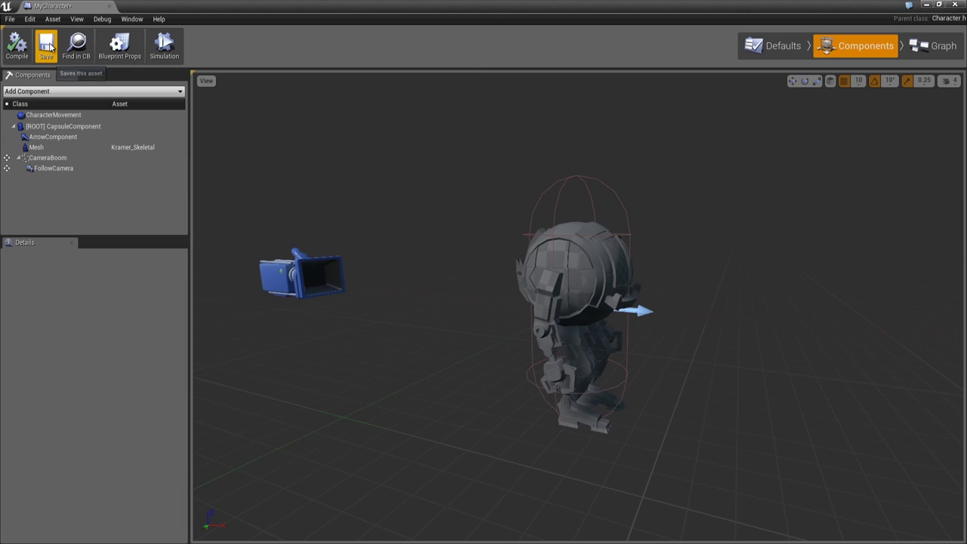
{"action": "left_click", "coordinate": [110, 7]}
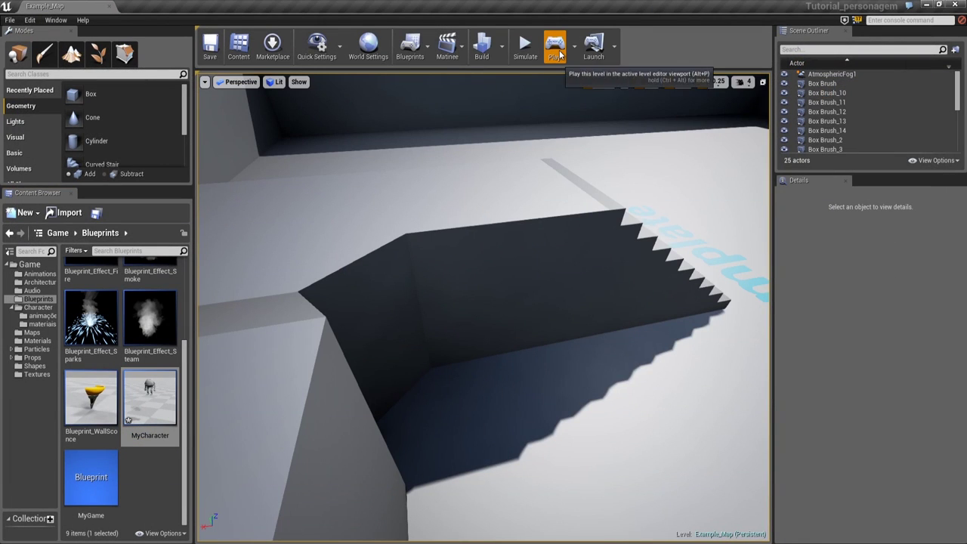
Play-test Example_Map walking the robot with W, then orbit the Kramer_Skeletal mesh preview
{"action": "left_click", "coordinate": [557, 47]}
{"action": "key", "text": "w"}
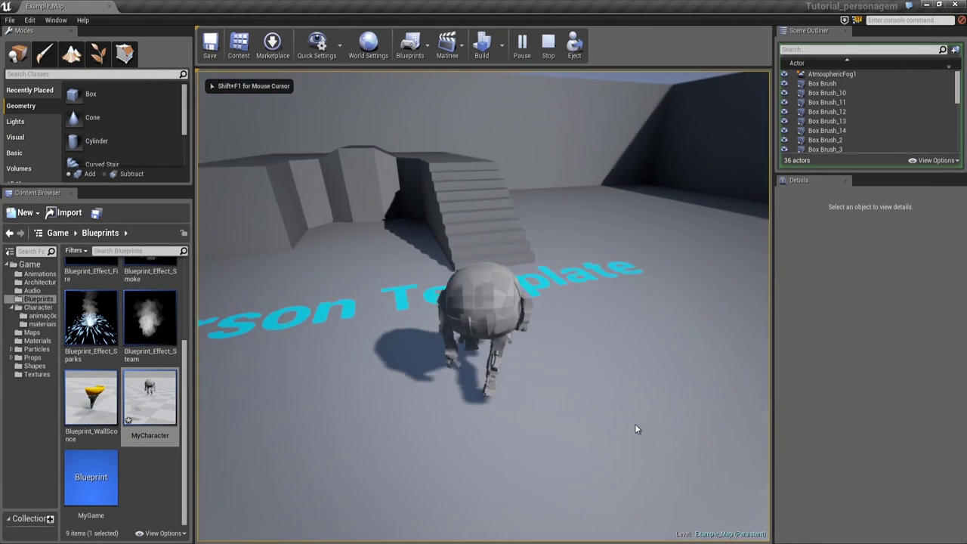
{"action": "key", "text": "w"}
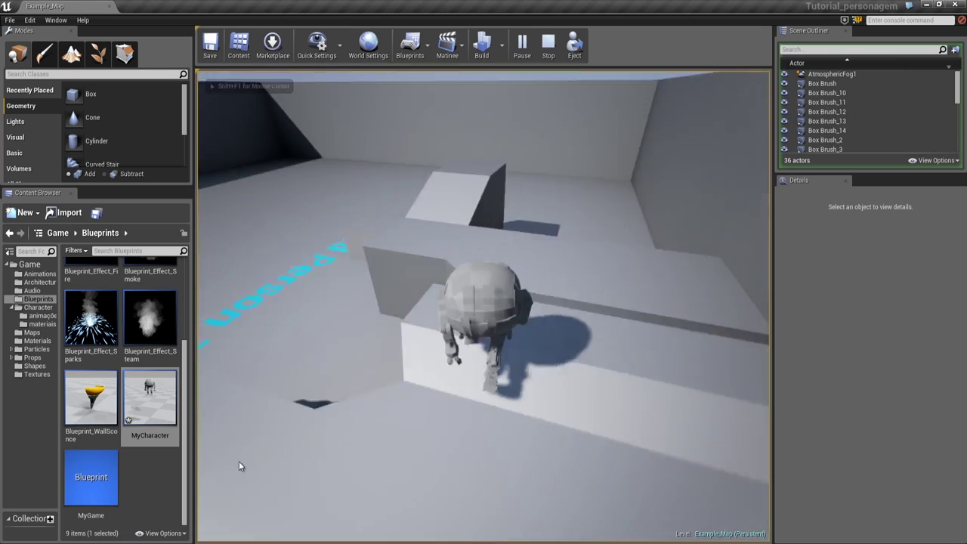
{"action": "key", "text": "w"}
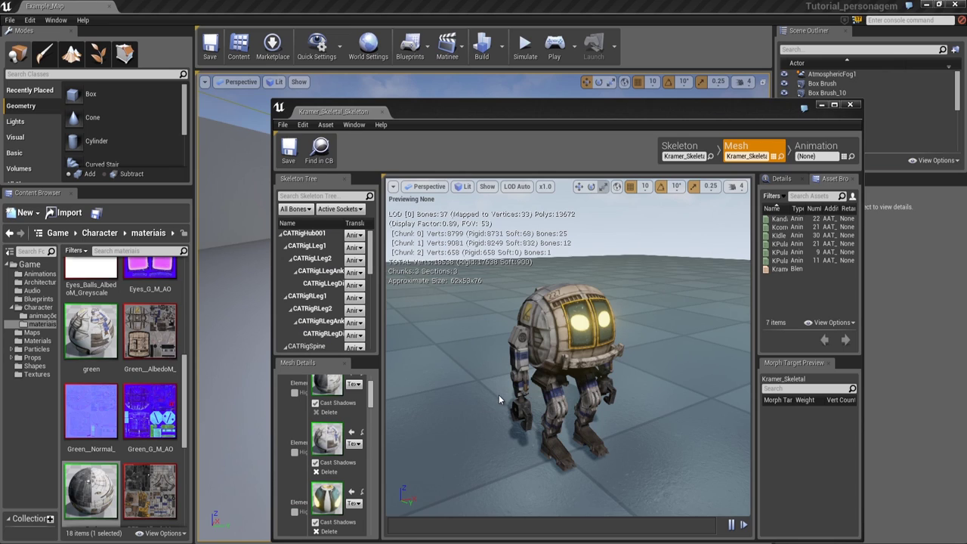
{"action": "mouse_move", "coordinate": [498, 394]}
{"action": "left_mouse_down"}
{"action": "mouse_move", "coordinate": [603, 376]}
{"action": "mouse_move", "coordinate": [517, 382]}
{"action": "left_mouse_up"}
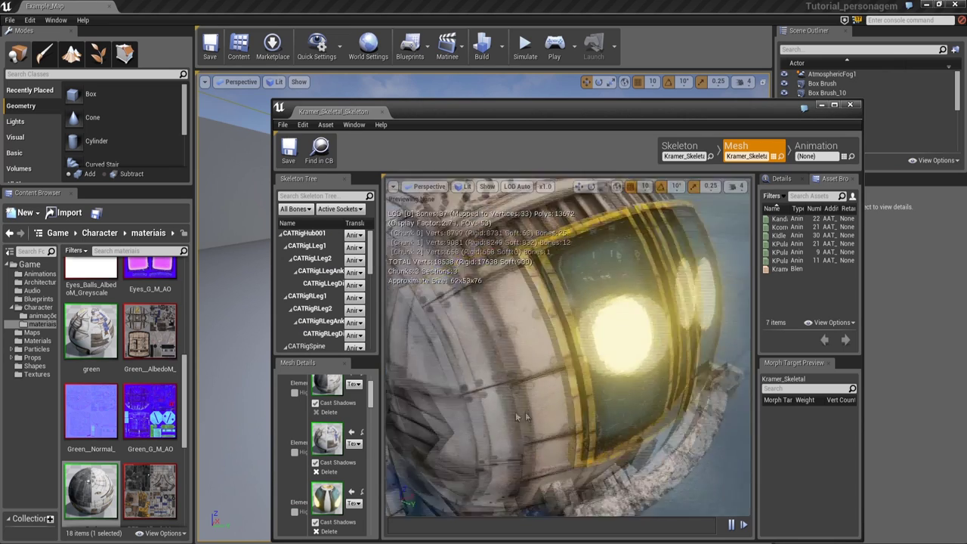
Open the green material, zoom out over its three Texture Sample nodes, then close its editor
{"action": "double_click", "coordinate": [90, 332]}
{"action": "scroll", "coordinate": [670, 328], "scroll_direction": "down", "scroll_amount": 3}
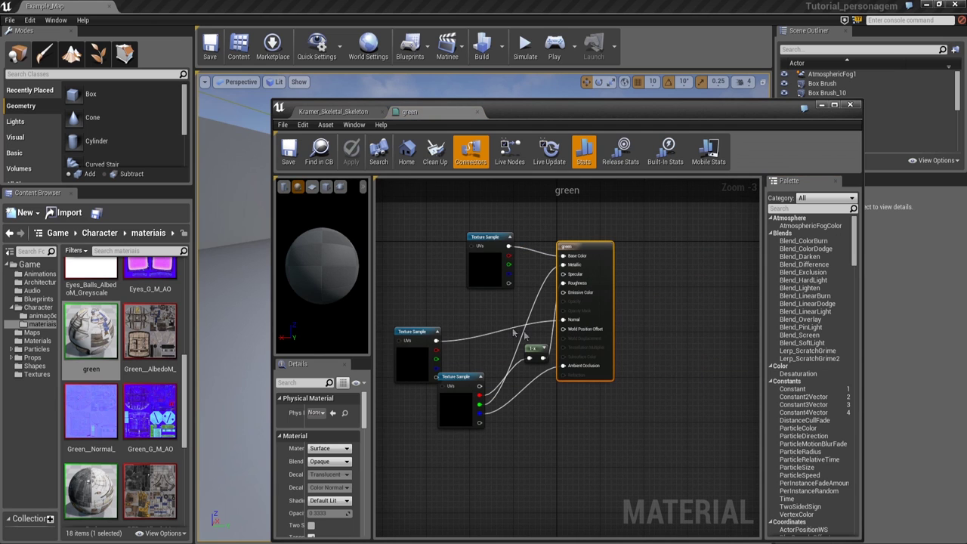
{"action": "left_click", "coordinate": [849, 105]}
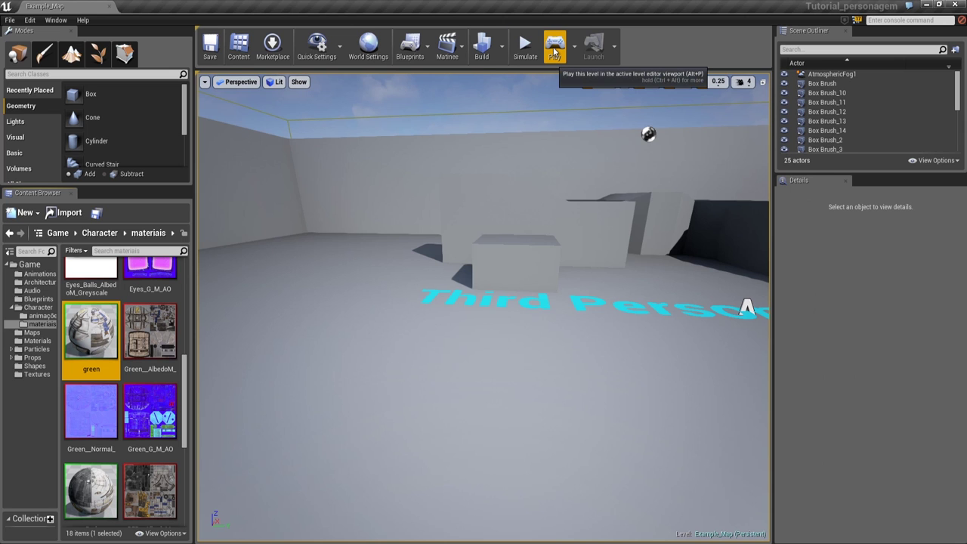
{"action": "left_click", "coordinate": [555, 47]}
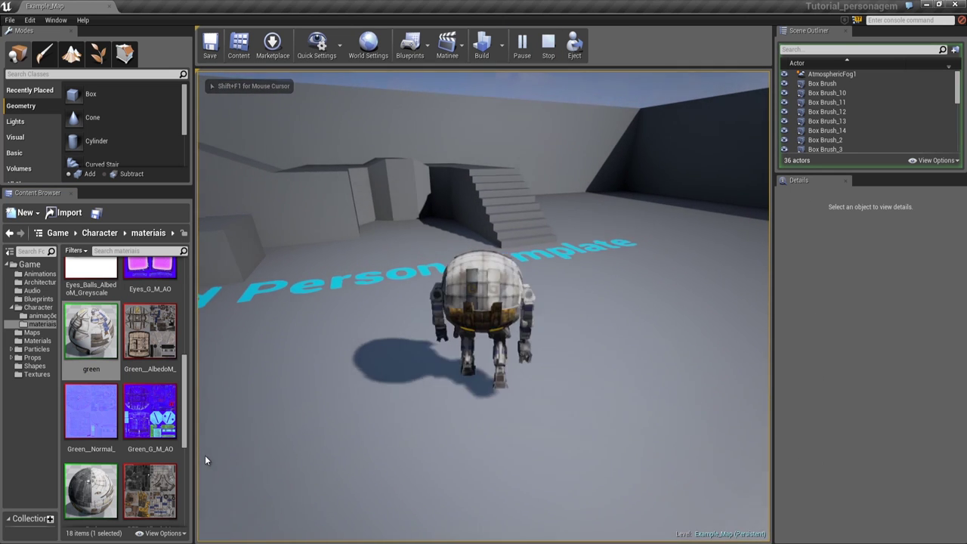
{"action": "key", "text": "w"}
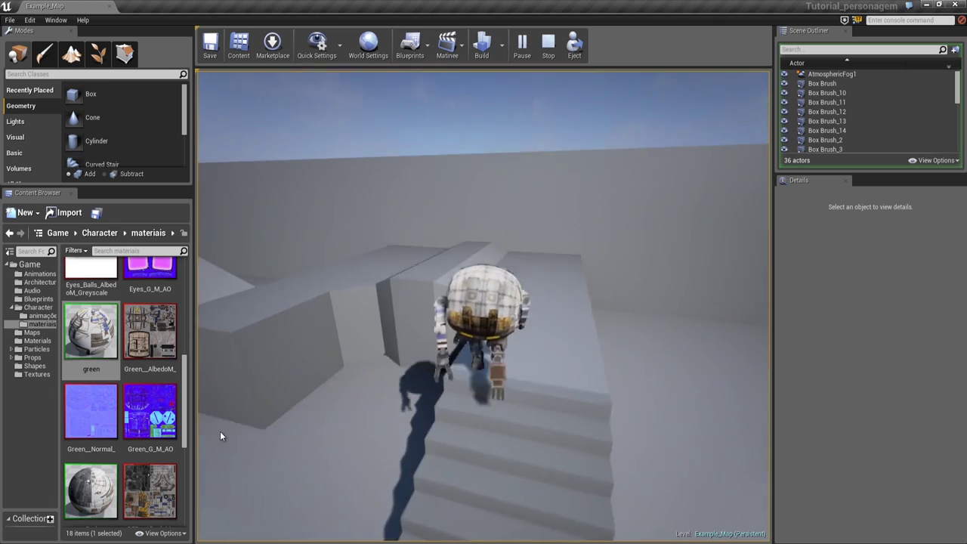
{"action": "key", "text": "w"}
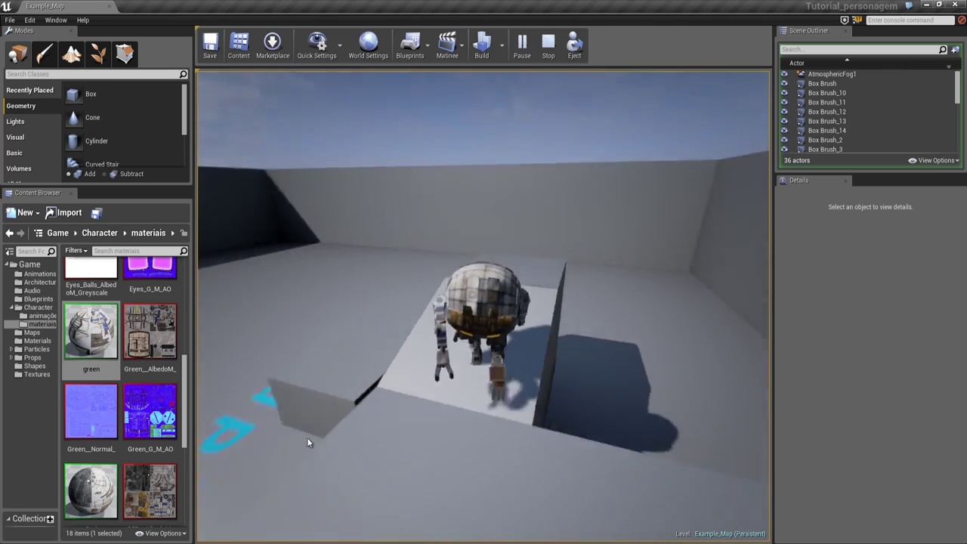
{"action": "key", "text": "s"}
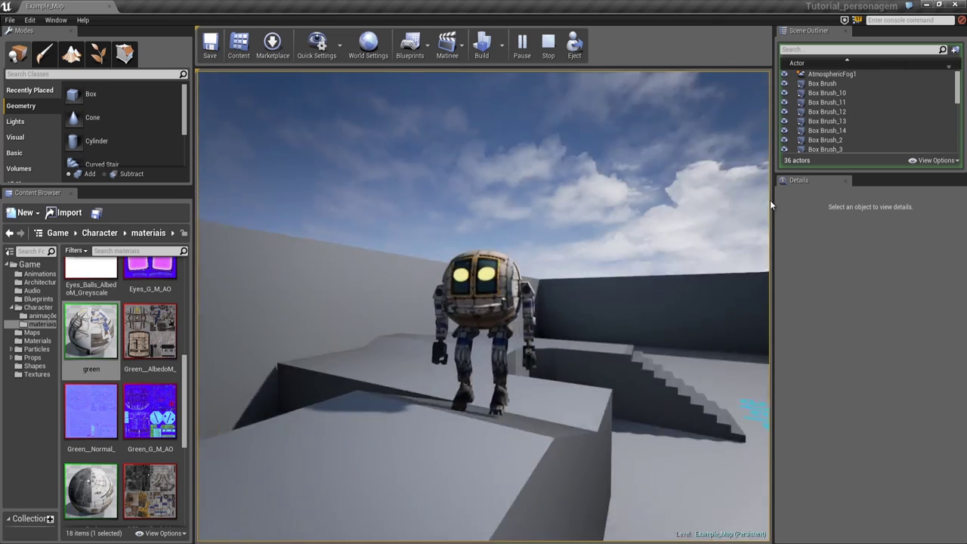
{"action": "key", "text": "w"}
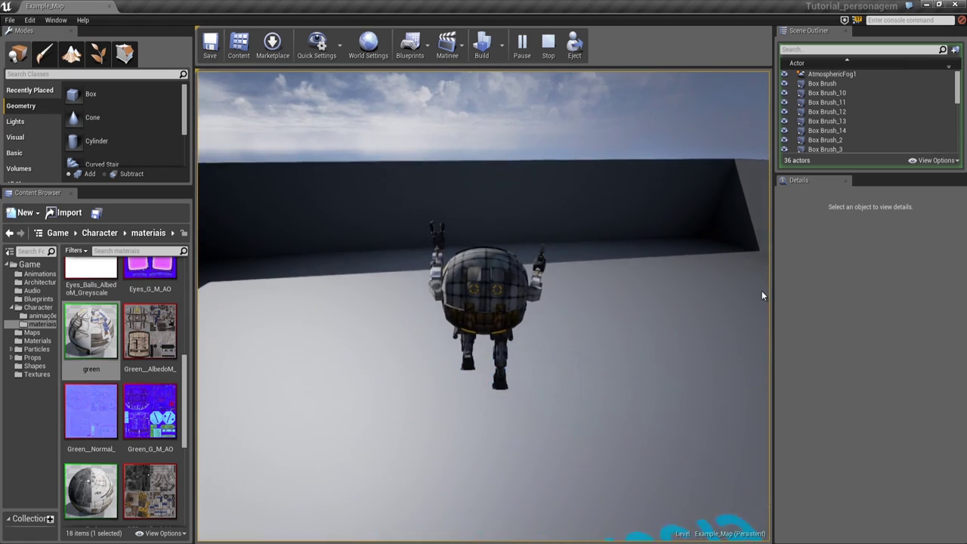
{"action": "key", "text": "s"}
{"action": "key", "text": "w"}
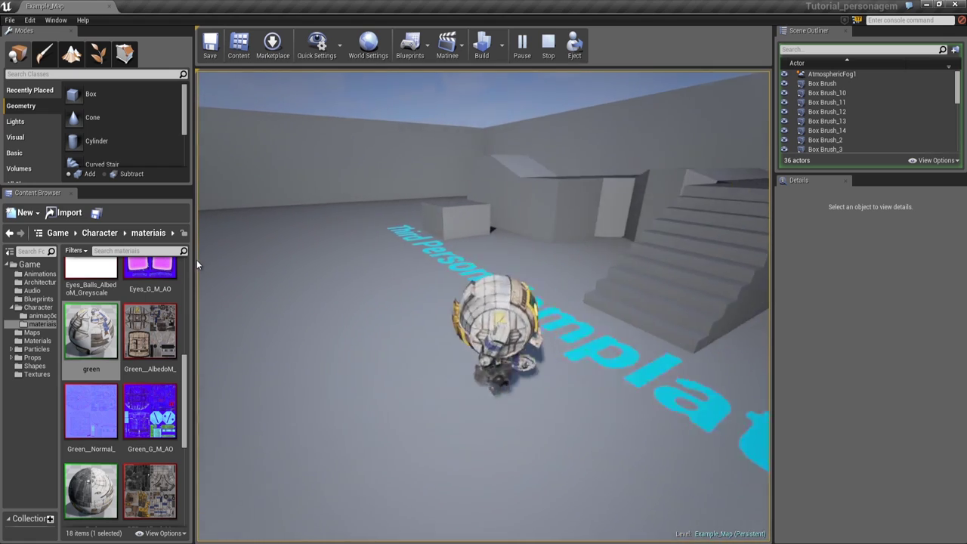
{"action": "key", "text": "d"}
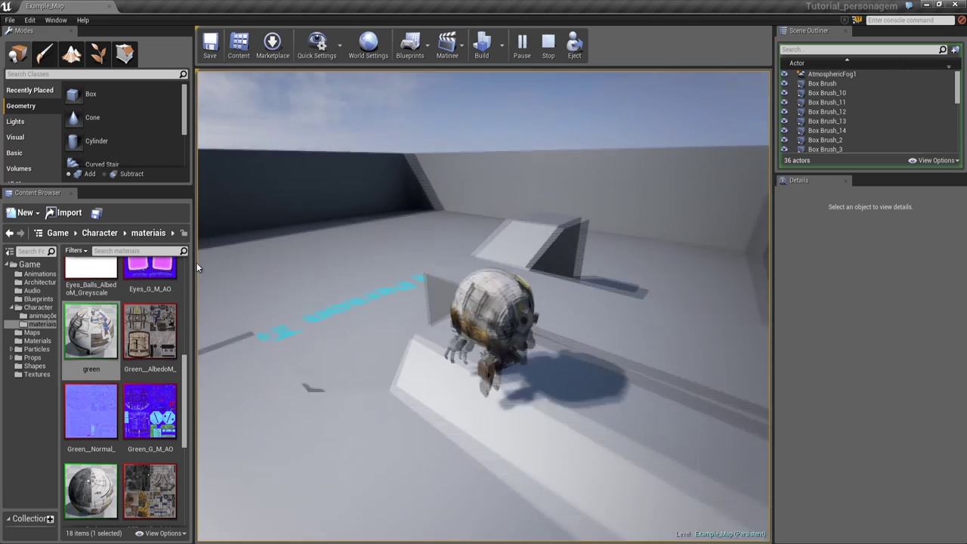
{"action": "key", "text": "s"}
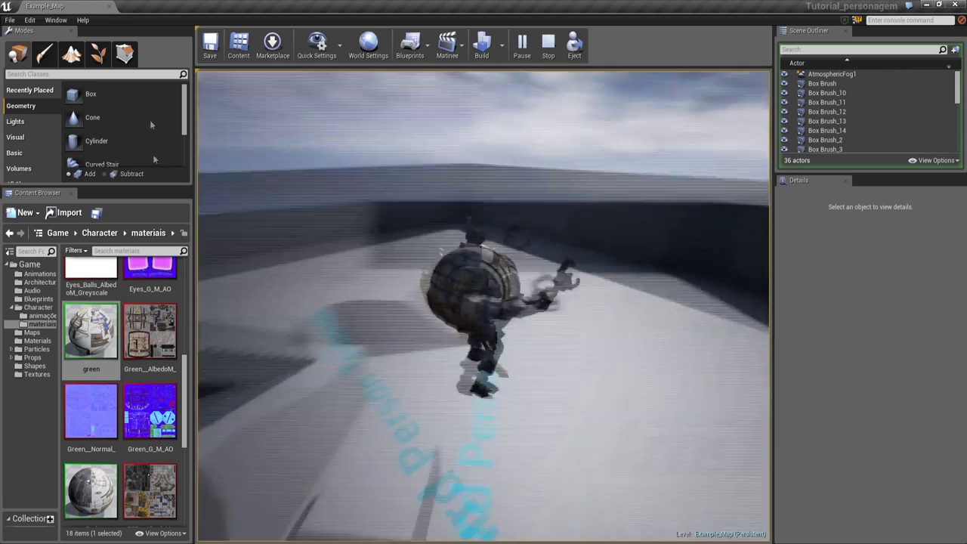
{"action": "key", "text": "w"}
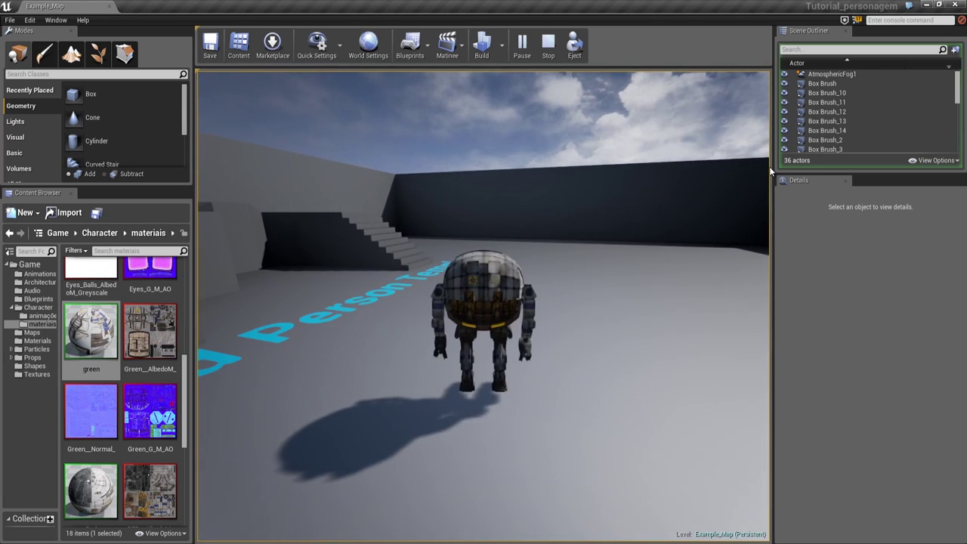
{"action": "key", "text": "Escape"}
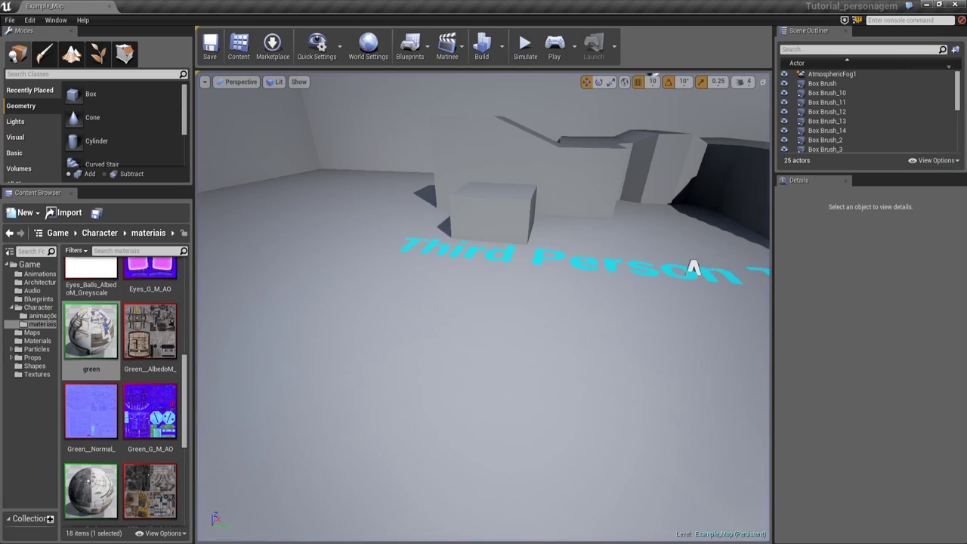